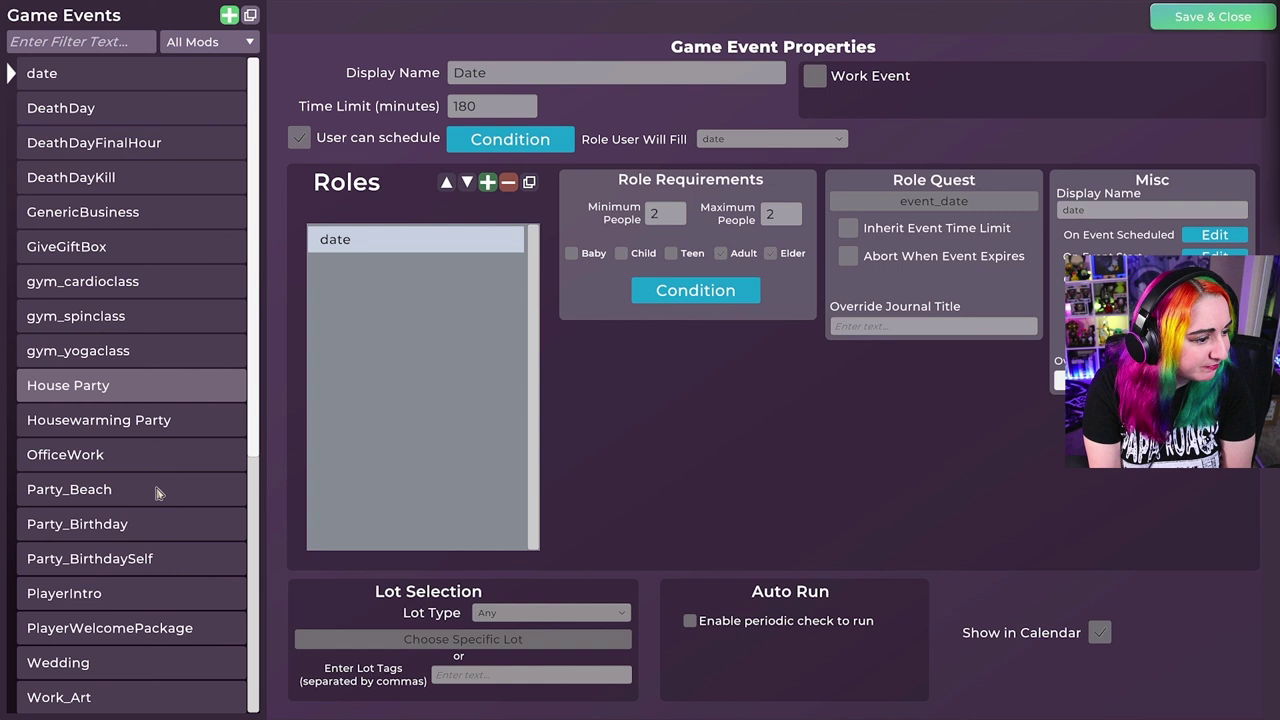
# Step: Open the Party_Birthday event and examine the condition that allows the user to schedule it
pyautogui.click(92, 524)
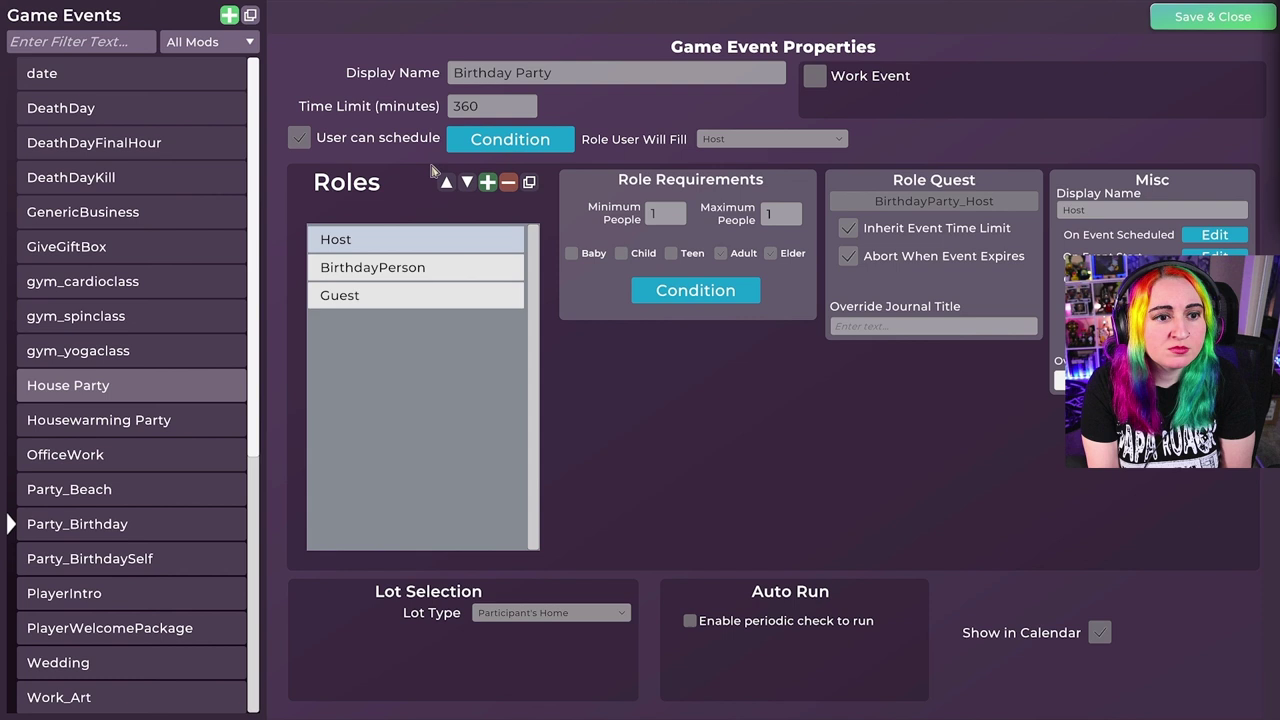
pyautogui.click(494, 145)
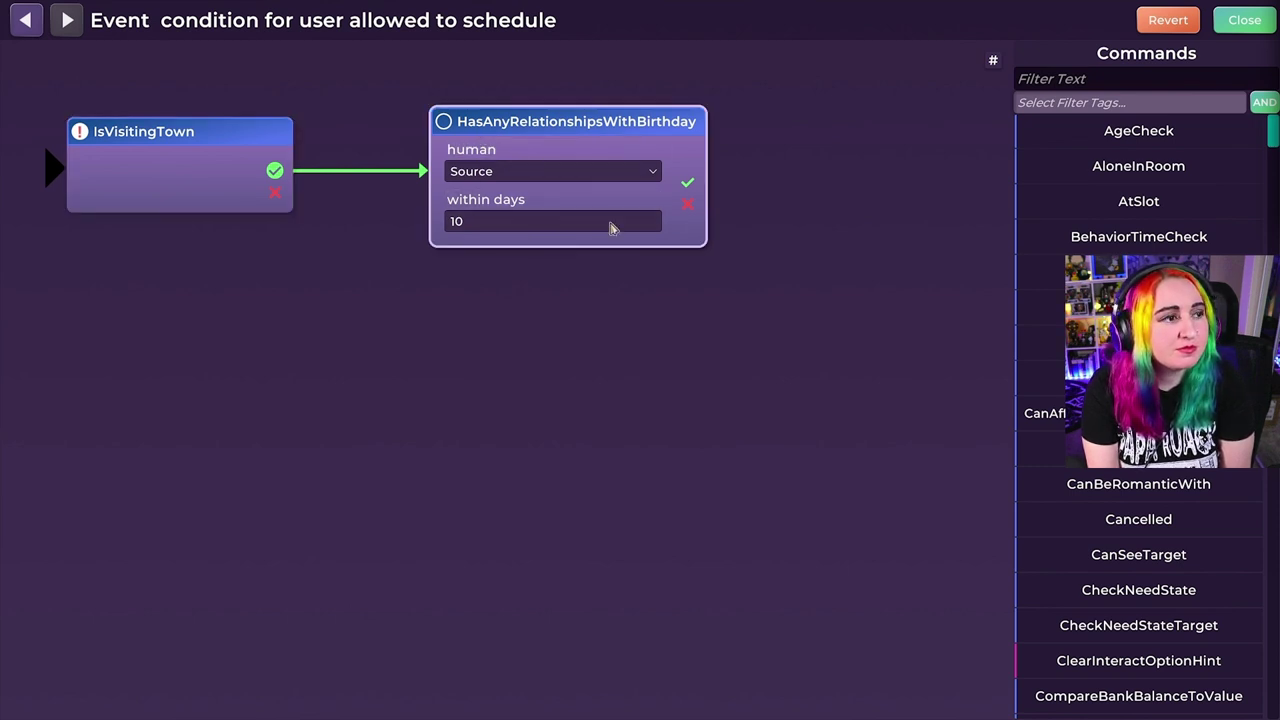
pyautogui.click(1230, 22)
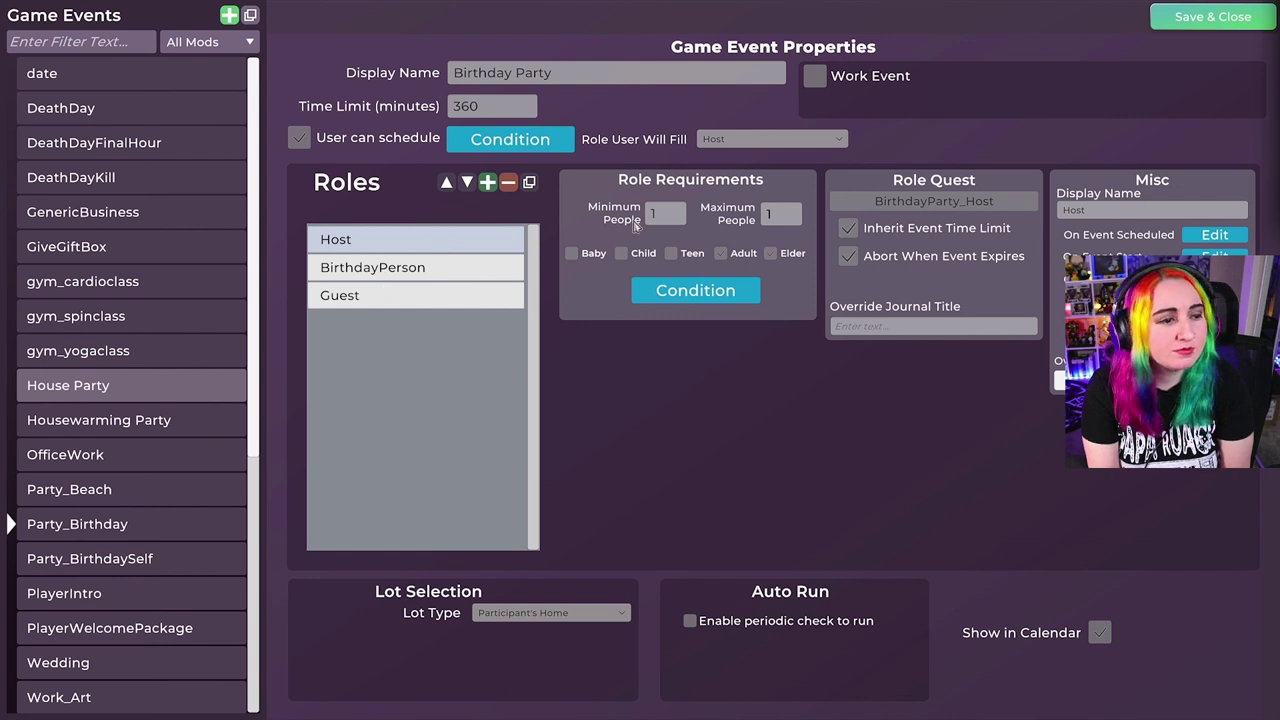
# Step: Examine the fulfillment conditions of the BirthdayPerson and Guest roles in the birthday party event
pyautogui.click(400, 268)
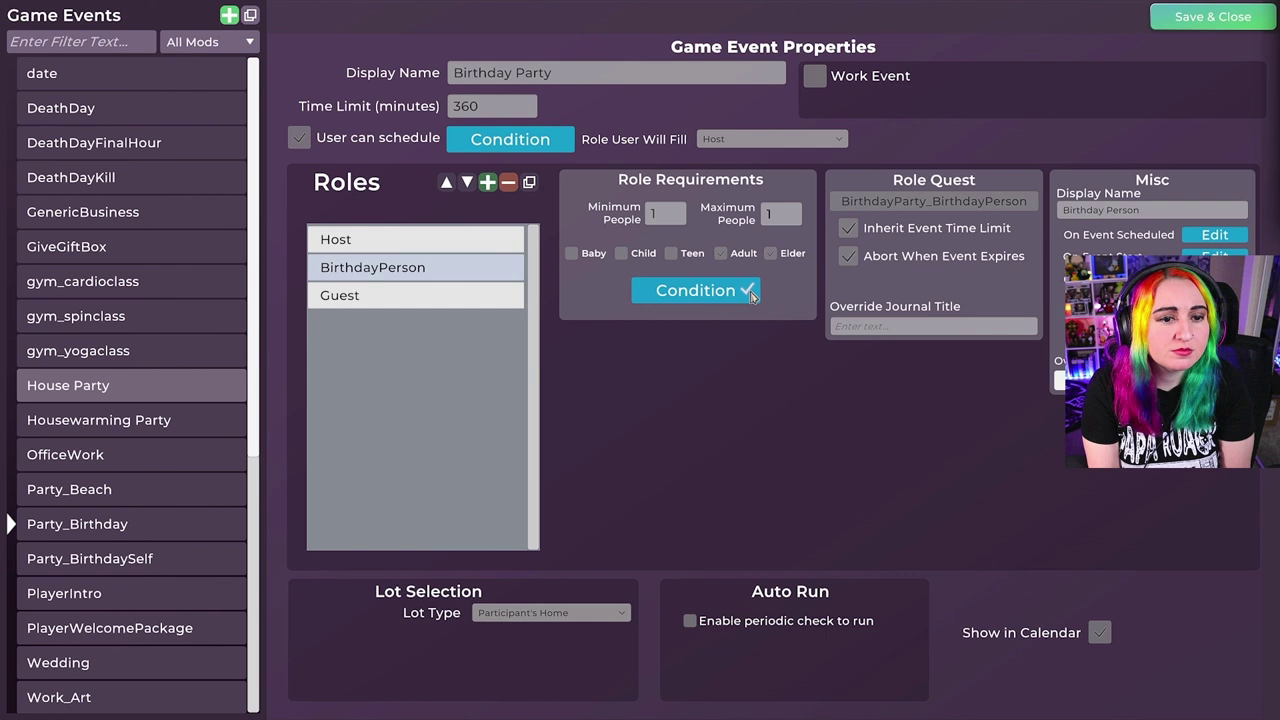
pyautogui.click(698, 291)
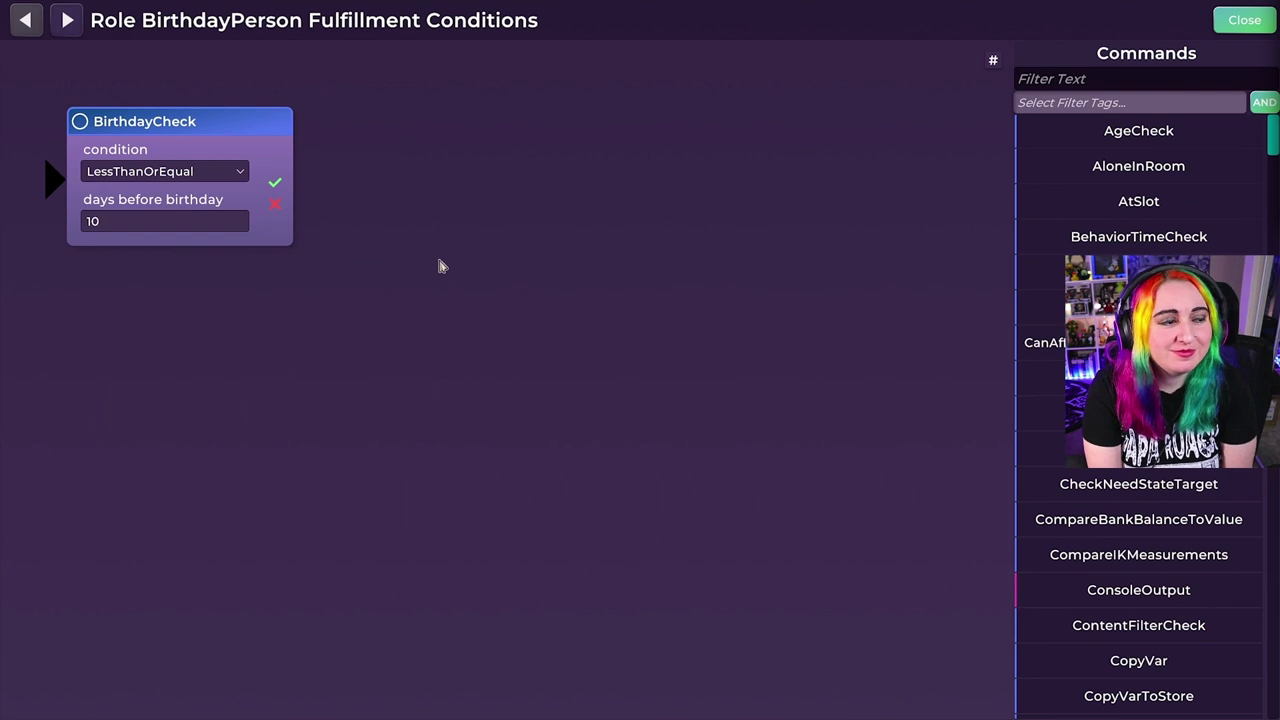
pyautogui.click(1244, 24)
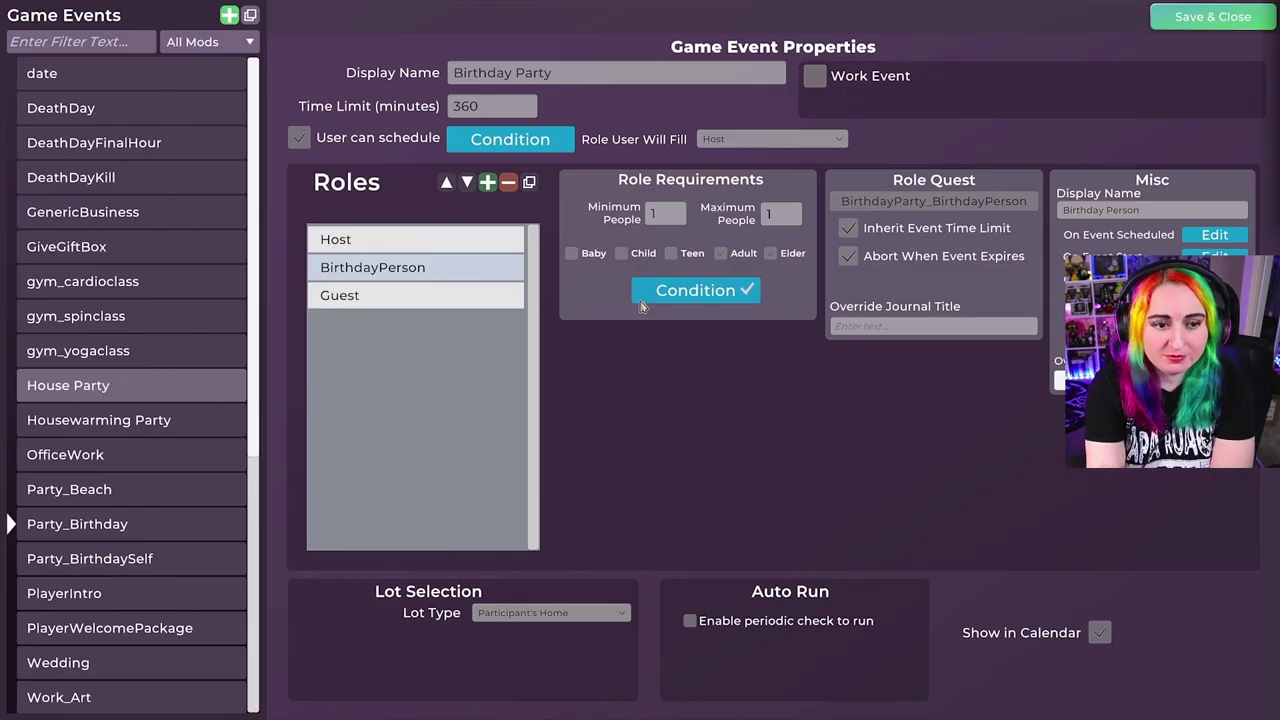
pyautogui.click(480, 297)
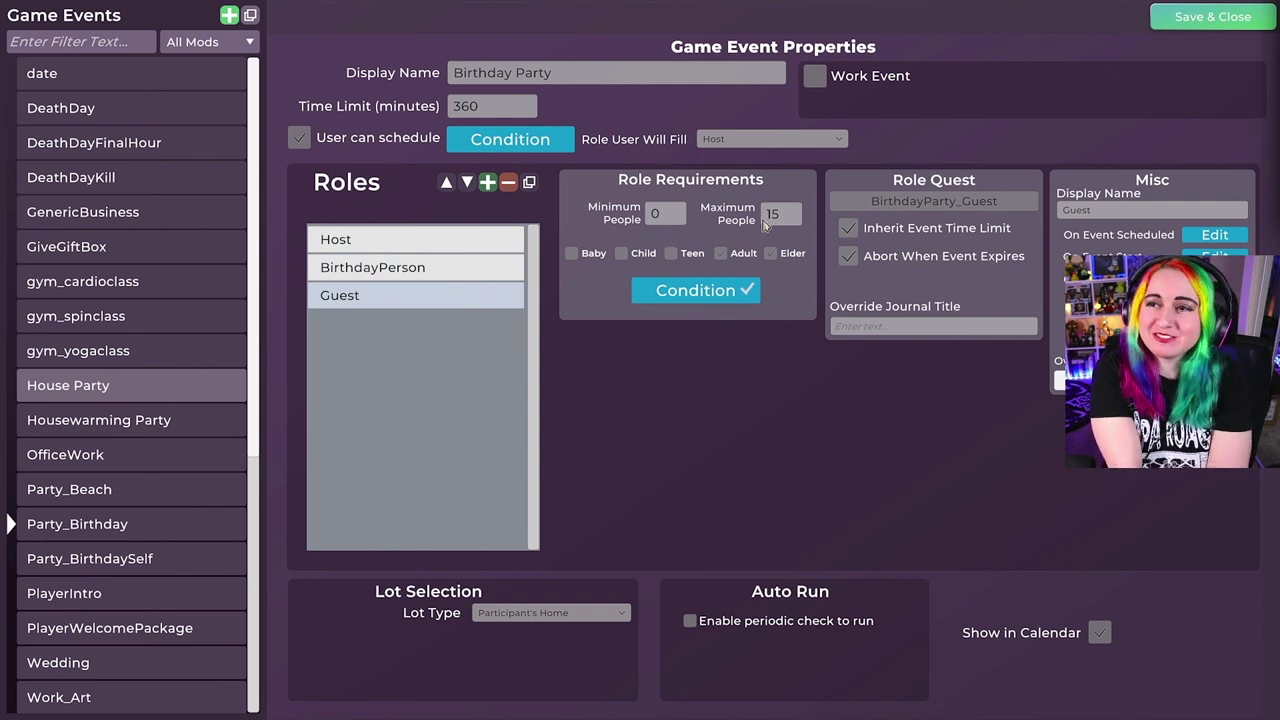
pyautogui.click(717, 292)
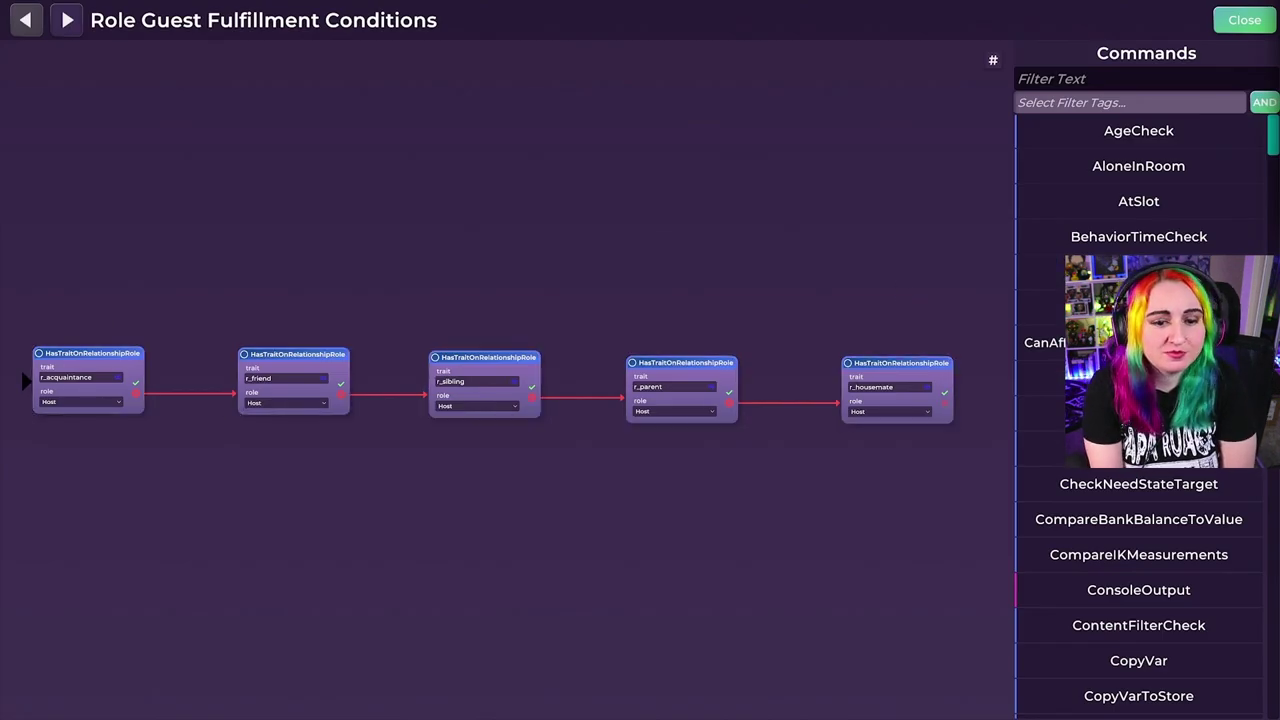
pyautogui.click(1240, 19)
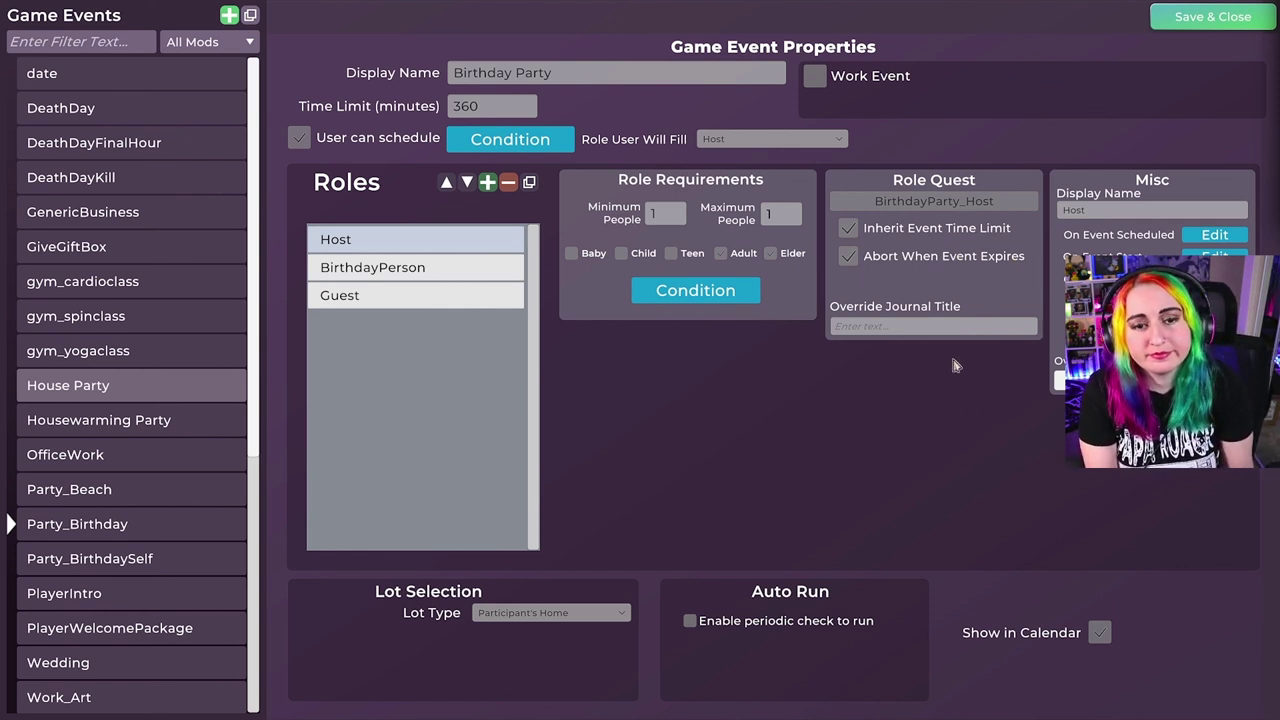
# Step: Make Party_Birthday editable, keeping its name, and inspect the Host role's script that runs when the event is scheduled
pyautogui.click(145, 524)
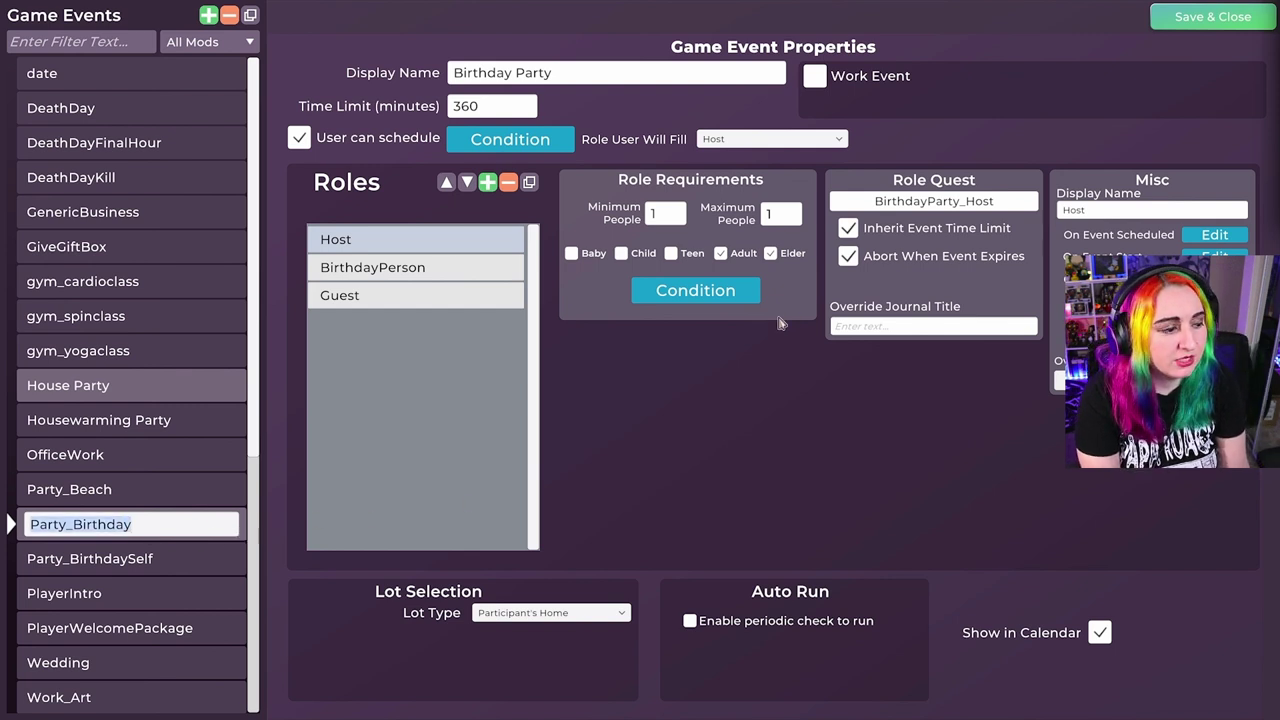
pyautogui.press('Return')
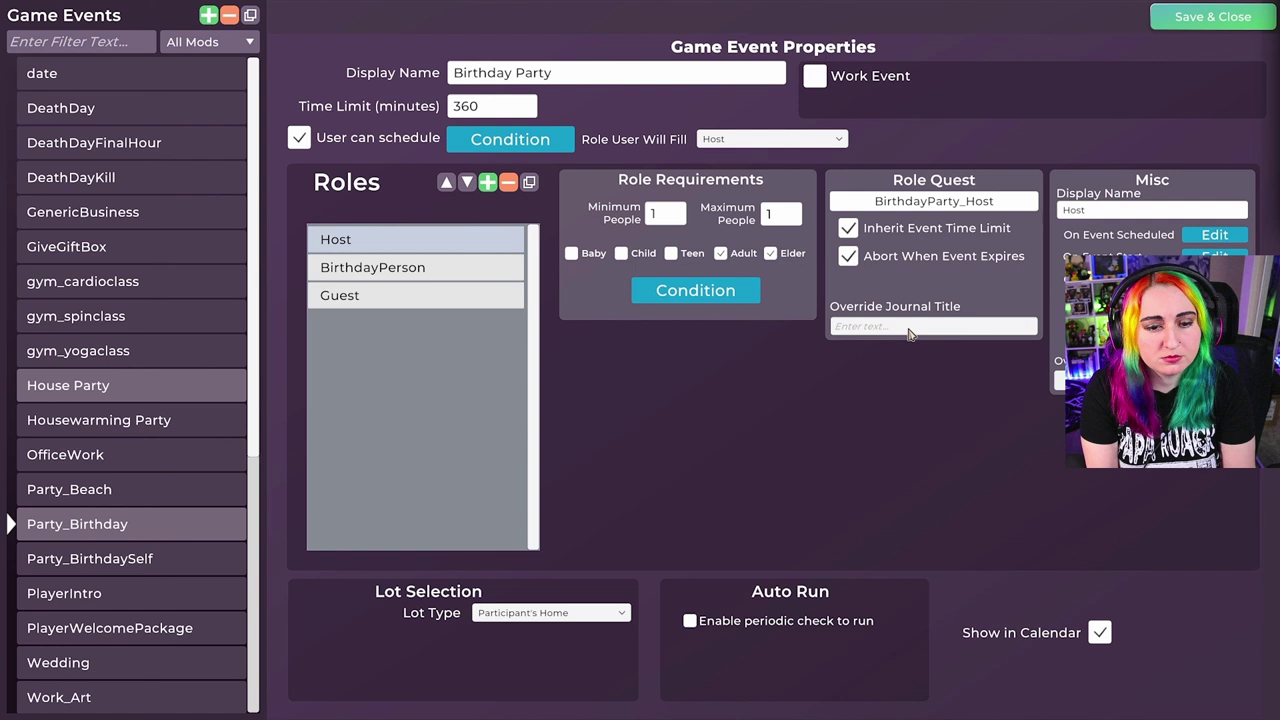
pyautogui.click(1073, 210)
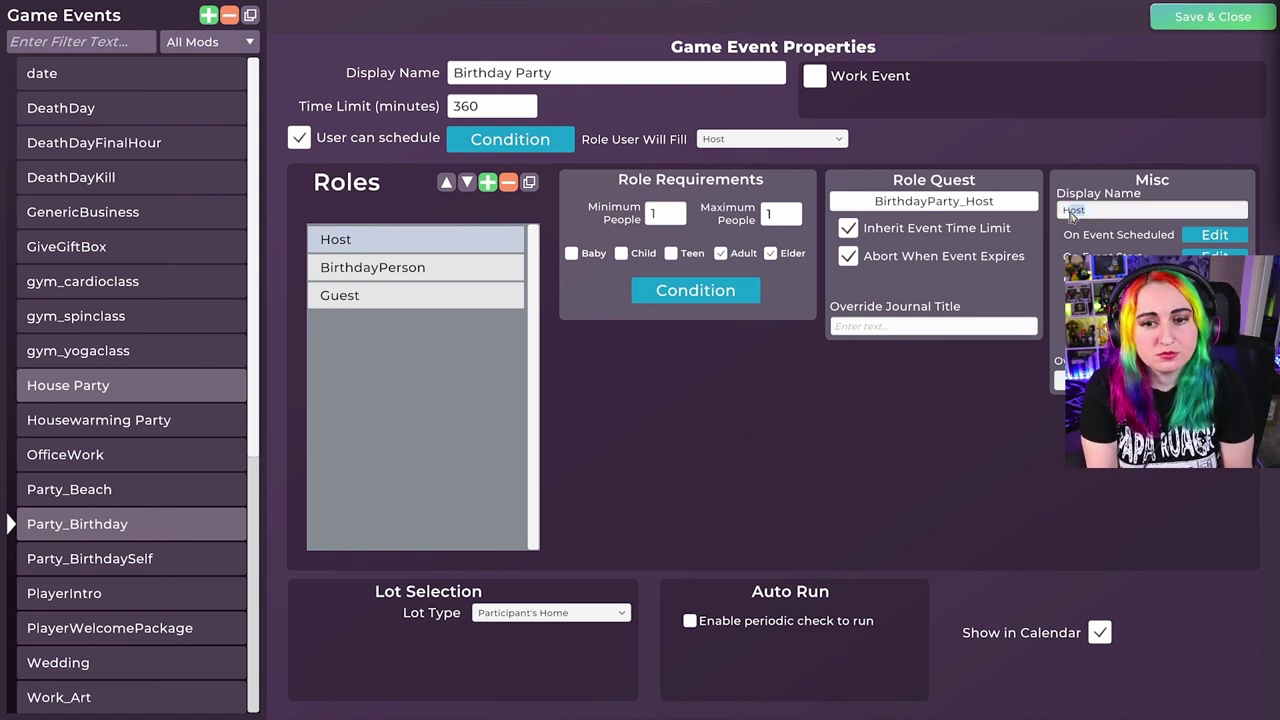
pyautogui.click(1036, 456)
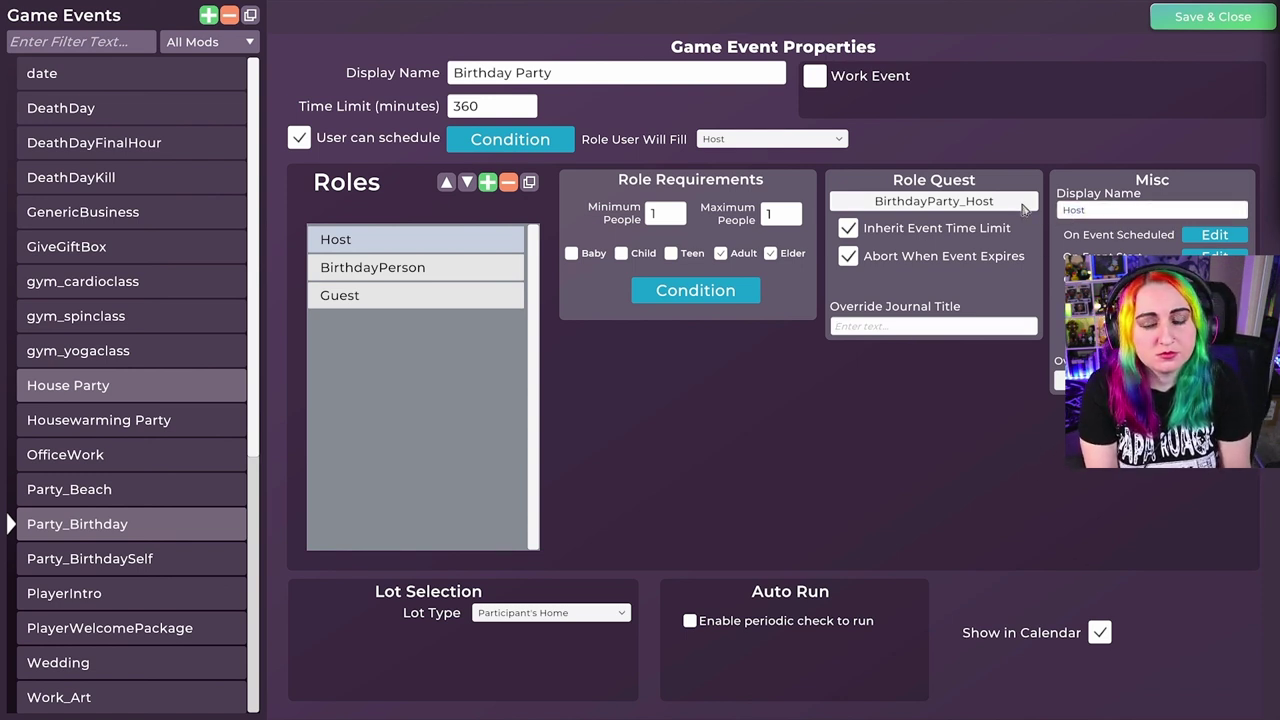
pyautogui.click(1212, 239)
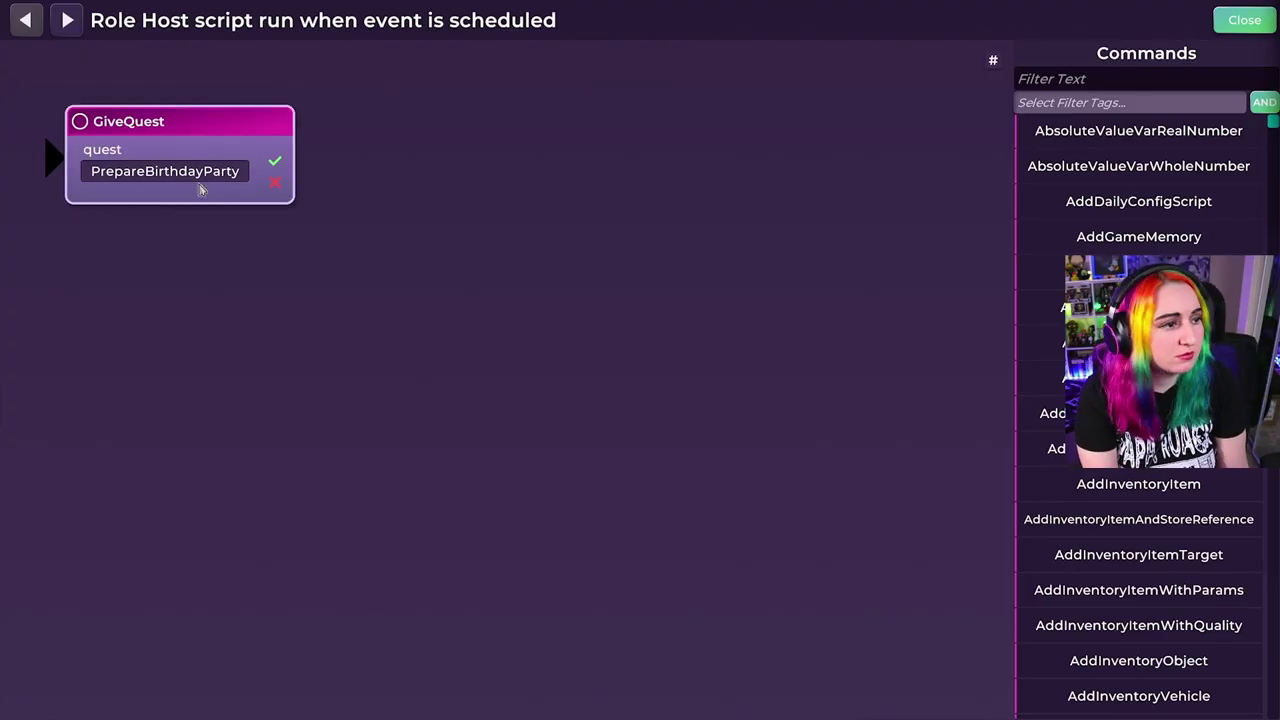
pyautogui.click(1244, 20)
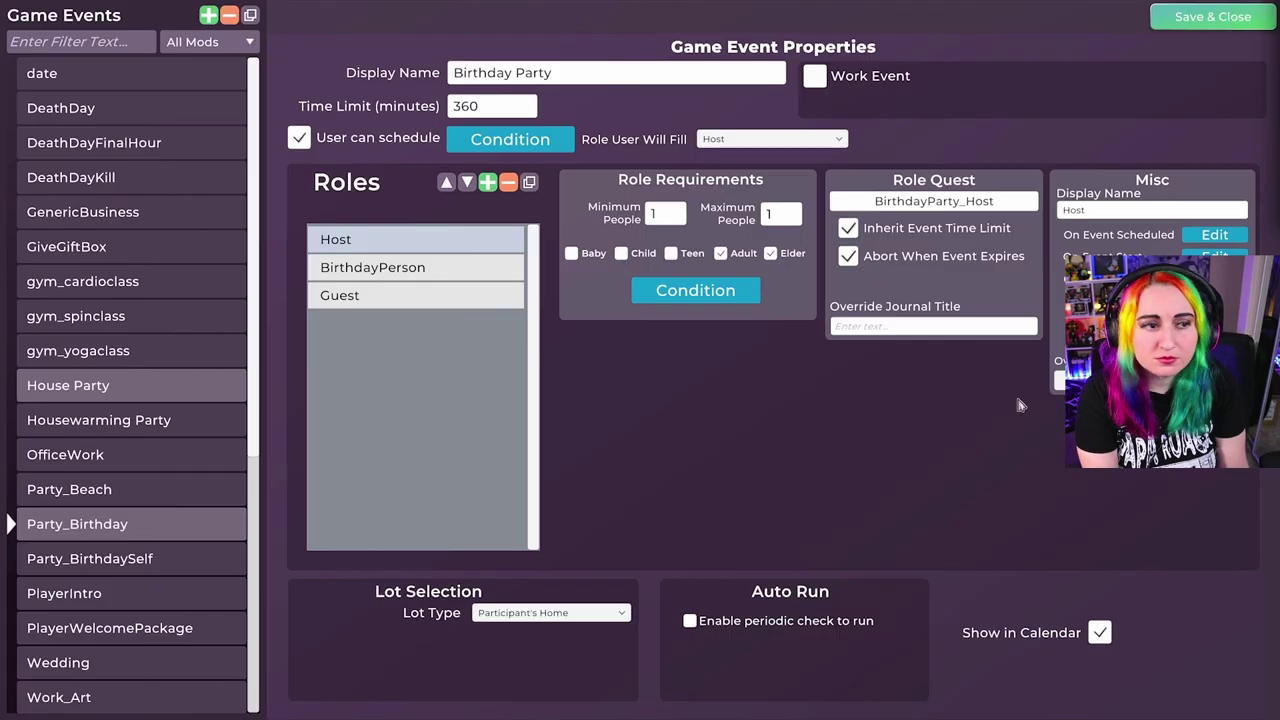
# Step: Review the BirthdayPerson and Guest role settings and the lot types available for the birthday party
pyautogui.click(415, 267)
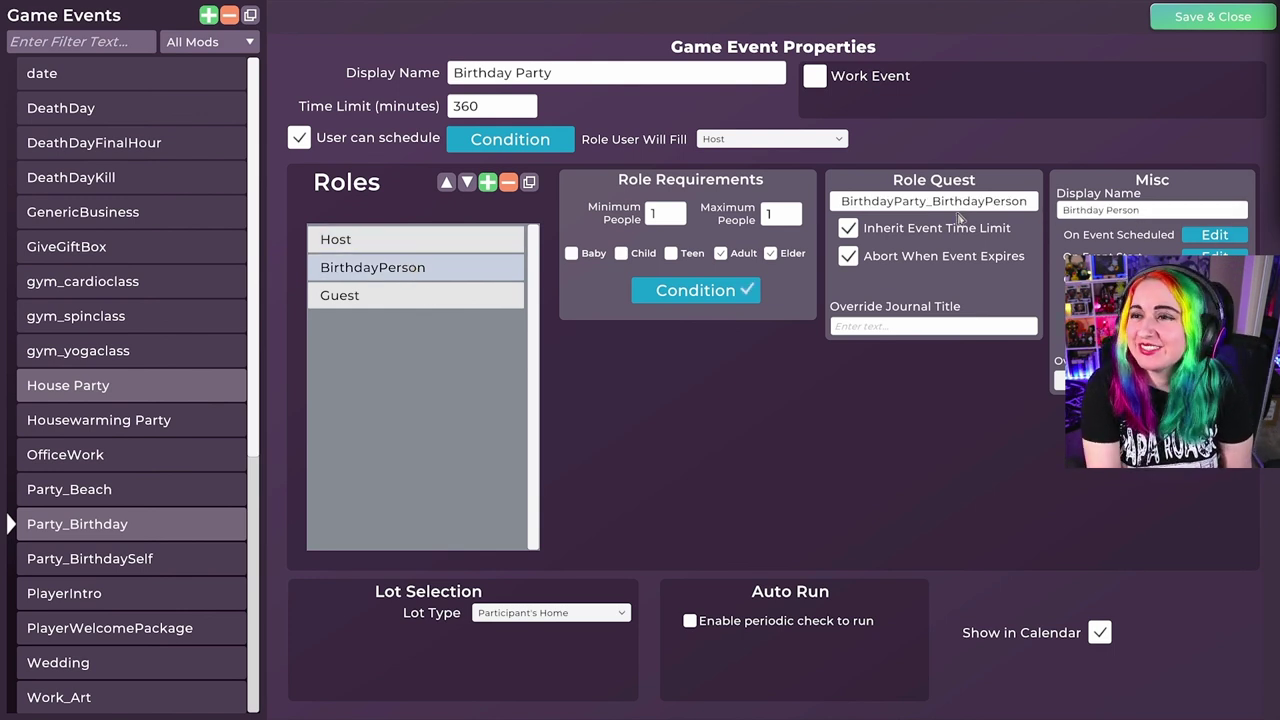
pyautogui.click(424, 296)
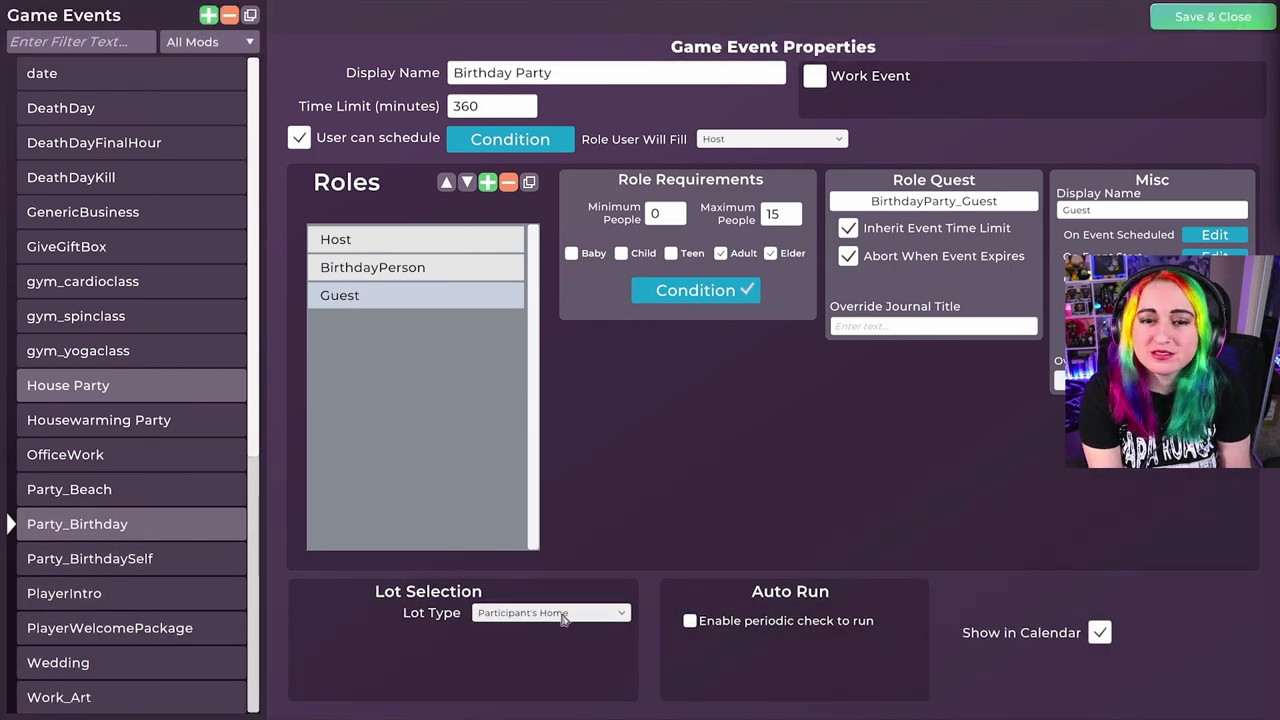
pyautogui.click(522, 615)
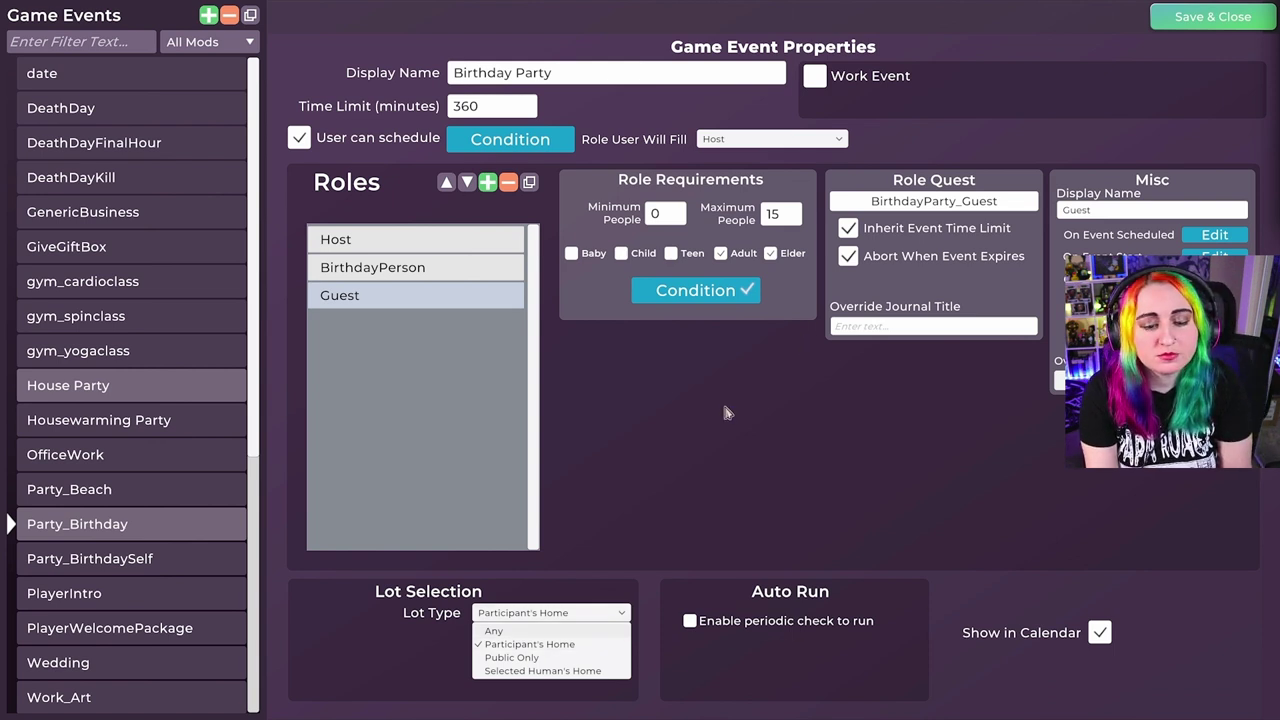
pyautogui.click(672, 481)
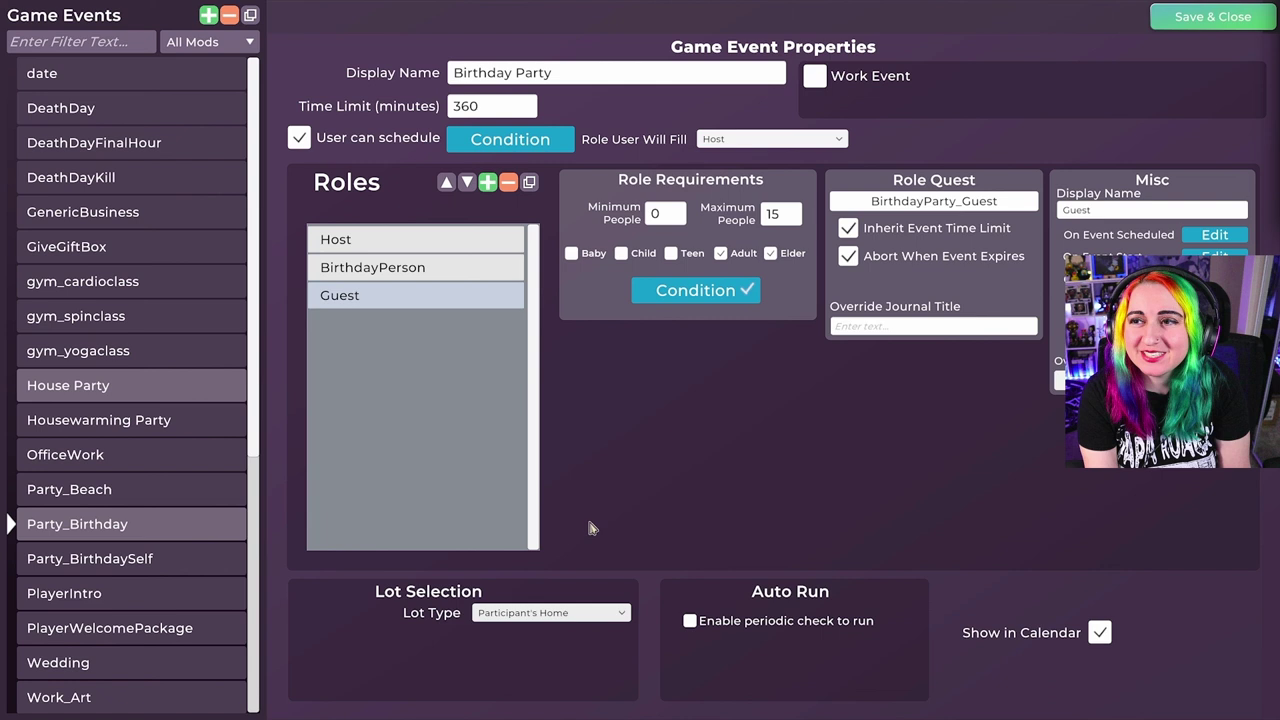
# Step: Recheck the Host and BirthdayPerson roles, save the game event, and switch to the Quests editor
pyautogui.click(340, 239)
pyautogui.click(446, 268)
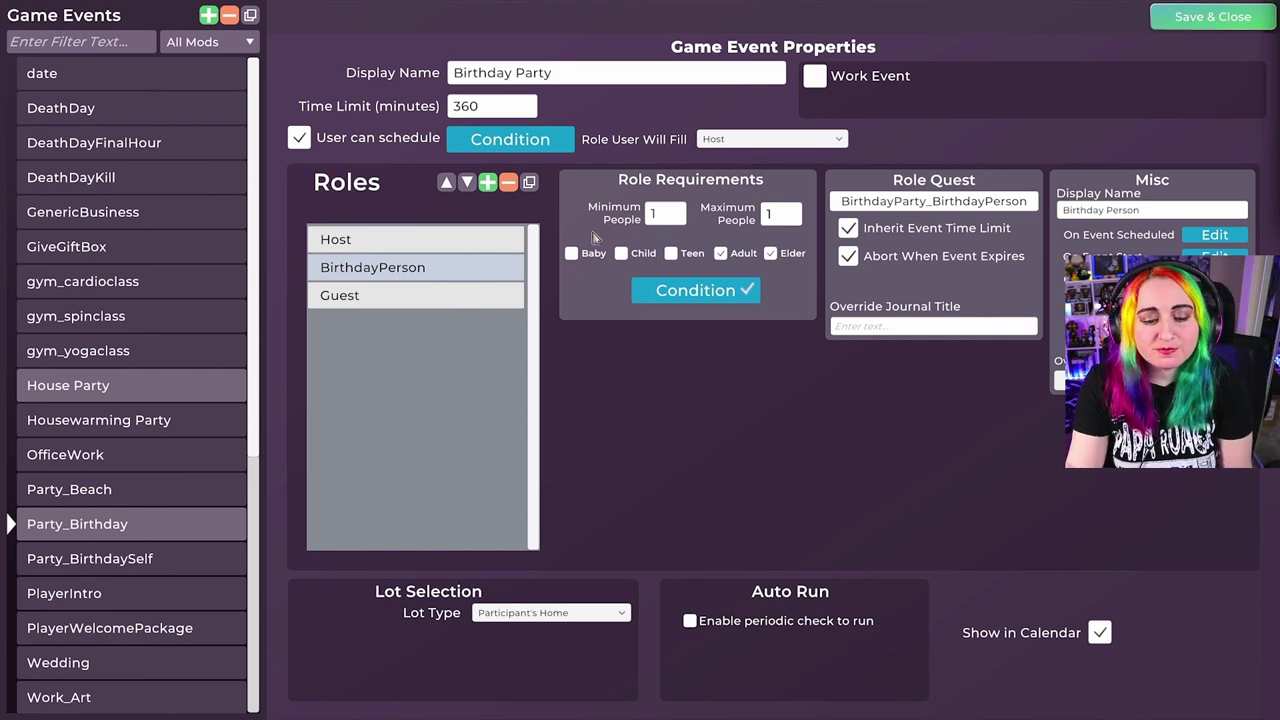
pyautogui.click(1183, 14)
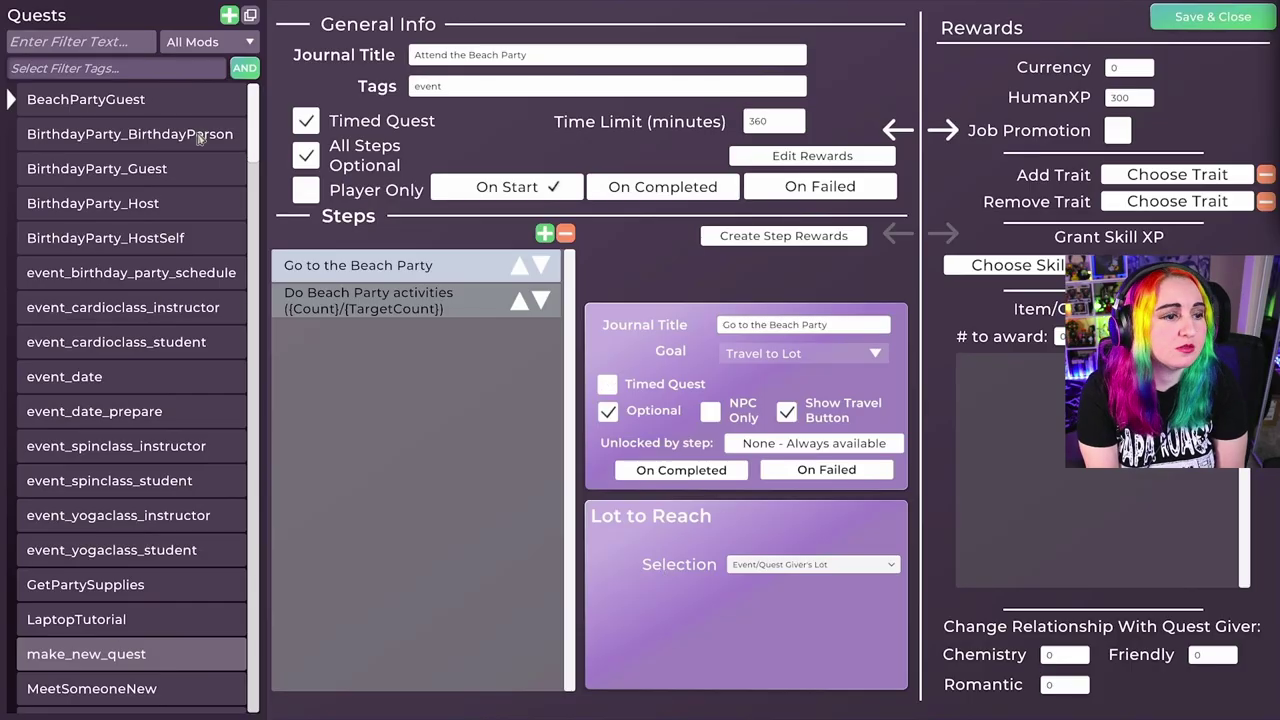
# Step: Examine the BirthdayParty_BirthdayPerson quest's steps for attending the party, blowing out candles and eating cake
pyautogui.click(137, 178)
pyautogui.click(120, 205)
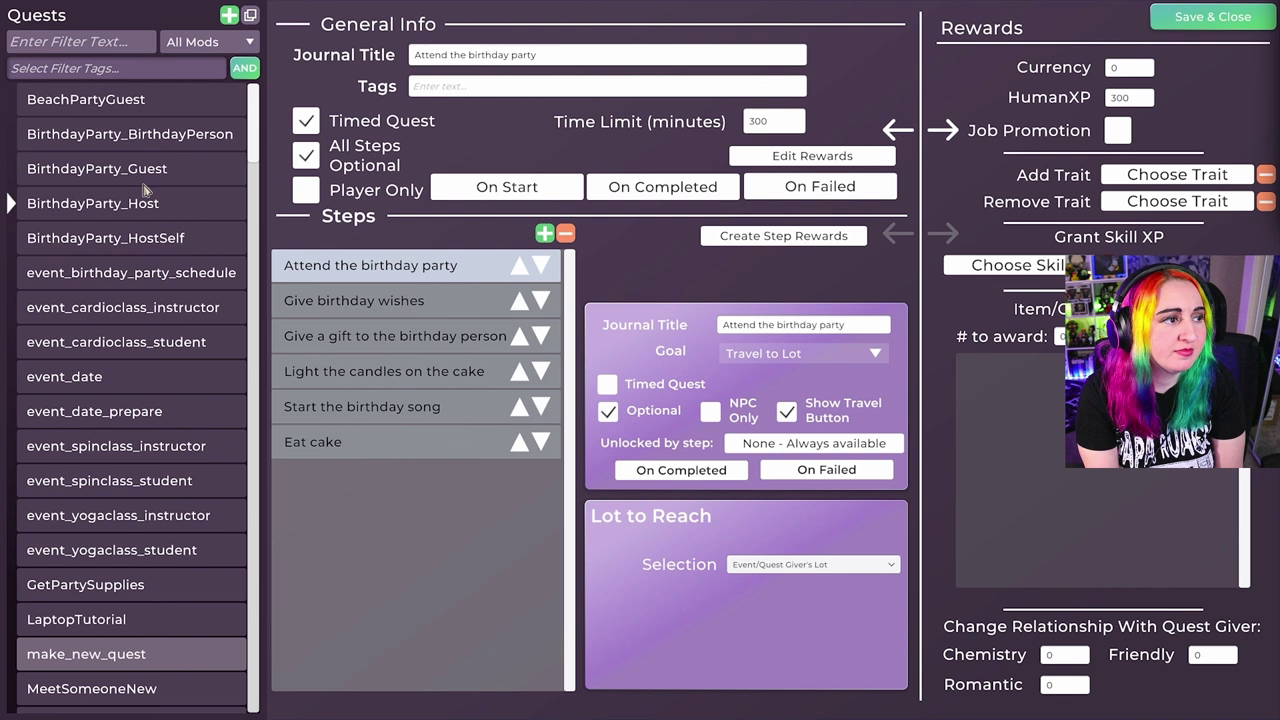
pyautogui.click(150, 140)
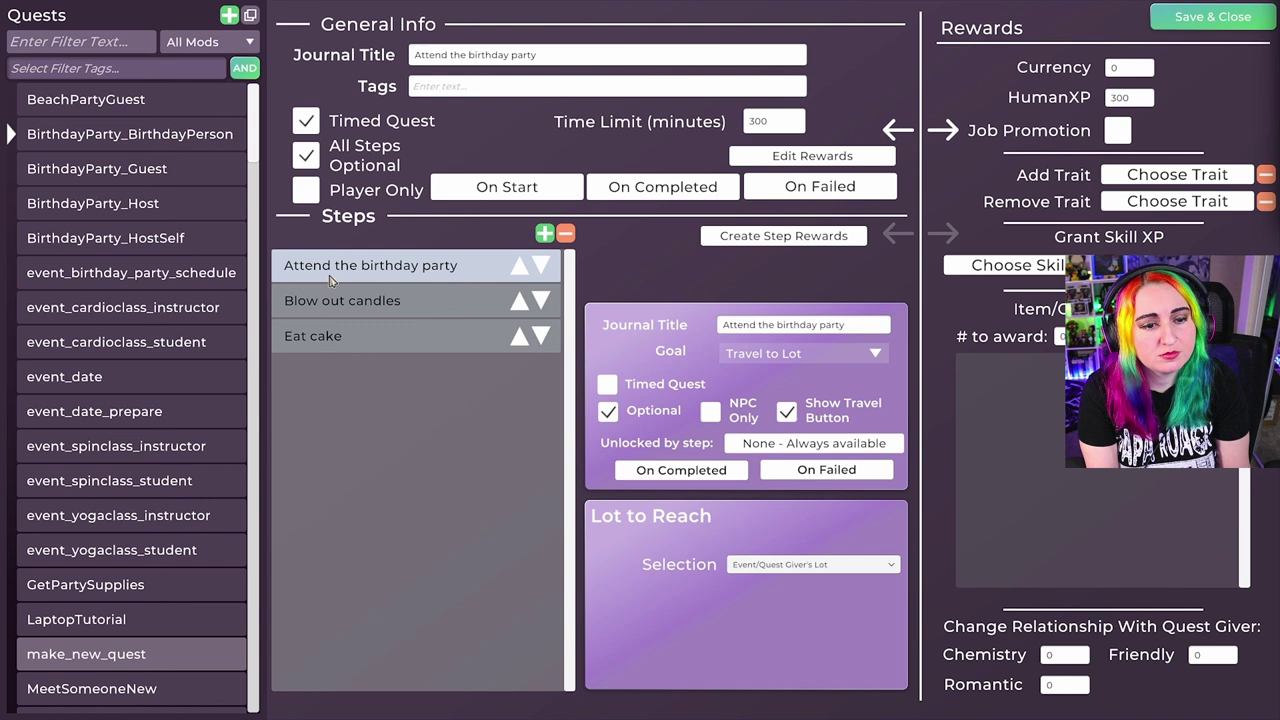
pyautogui.click(385, 305)
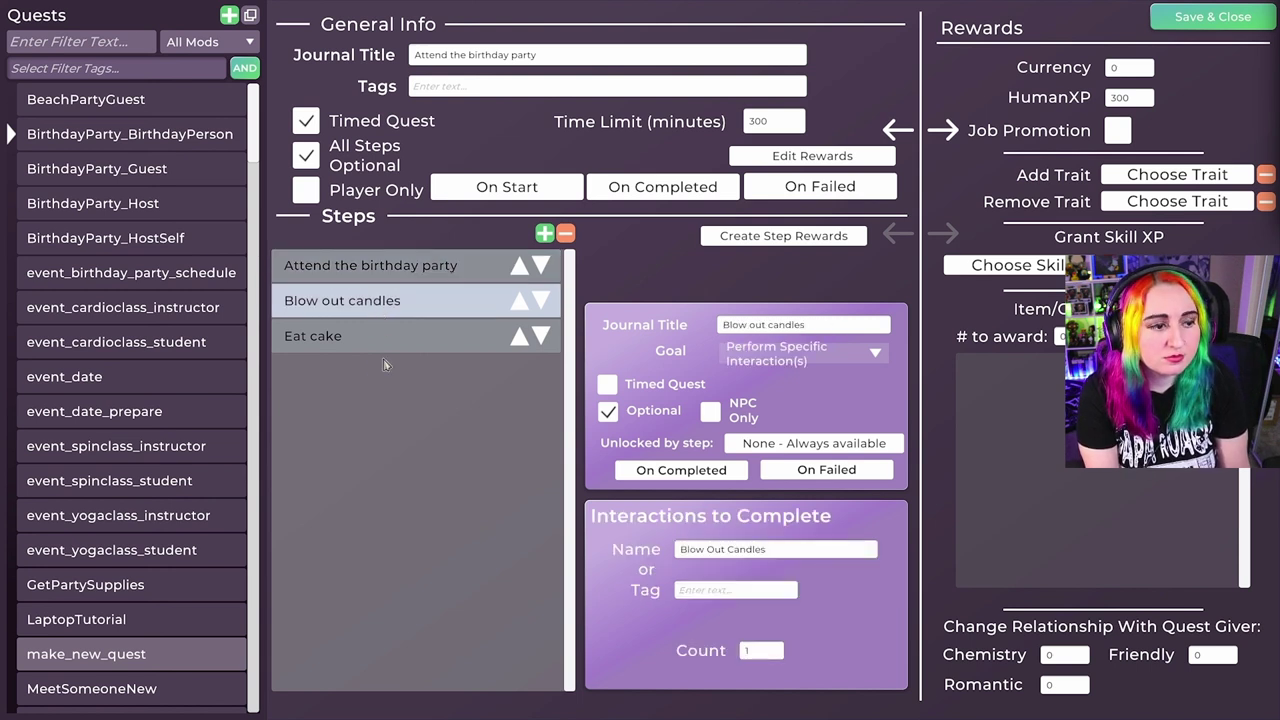
pyautogui.click(334, 343)
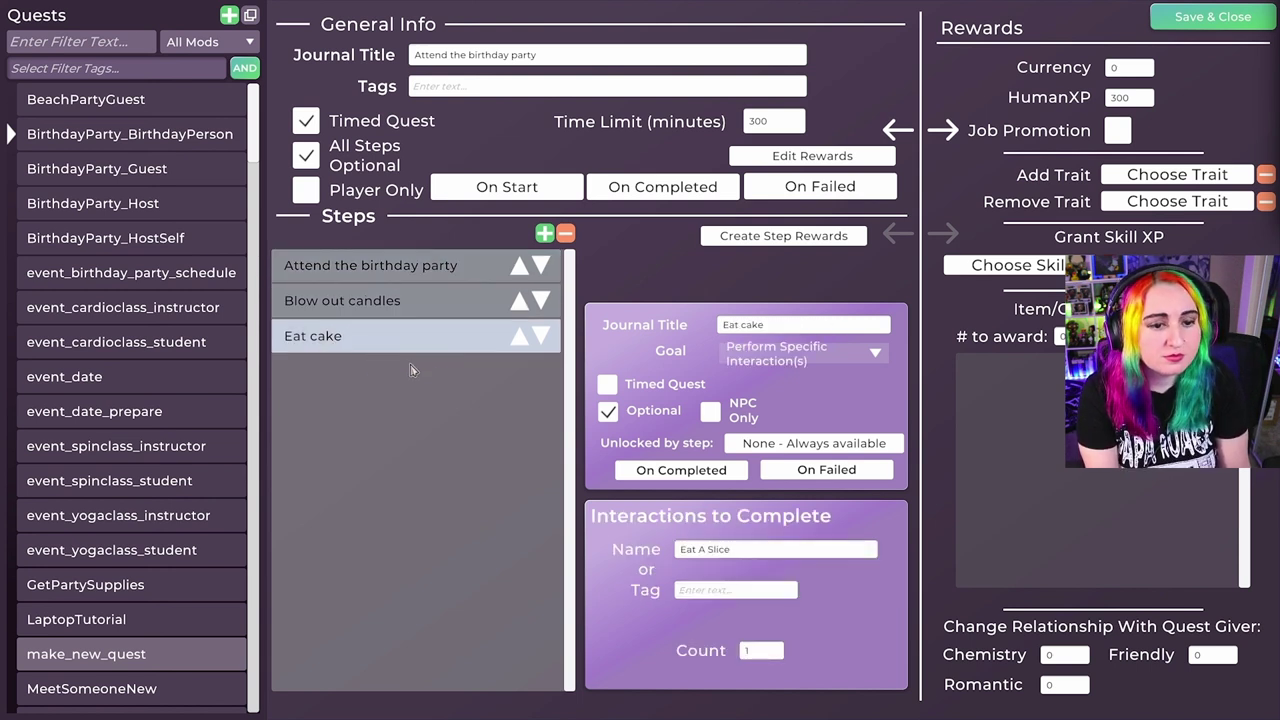
pyautogui.click(395, 310)
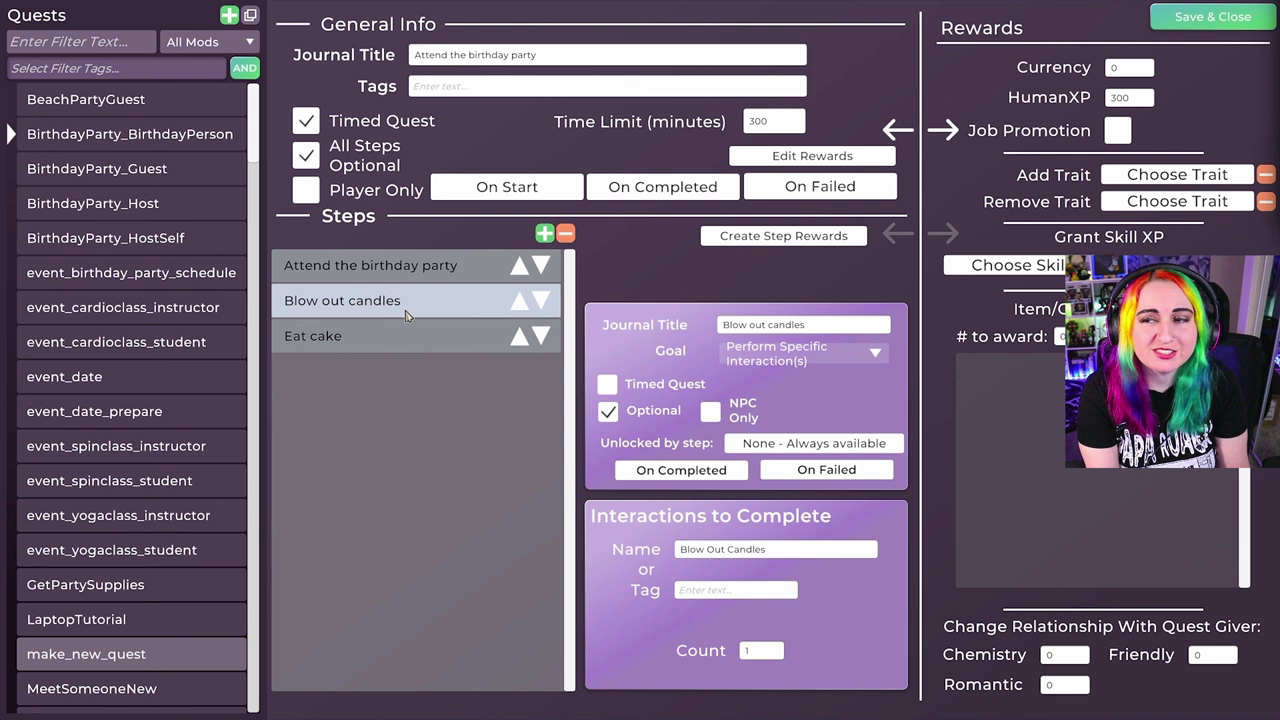
pyautogui.click(413, 278)
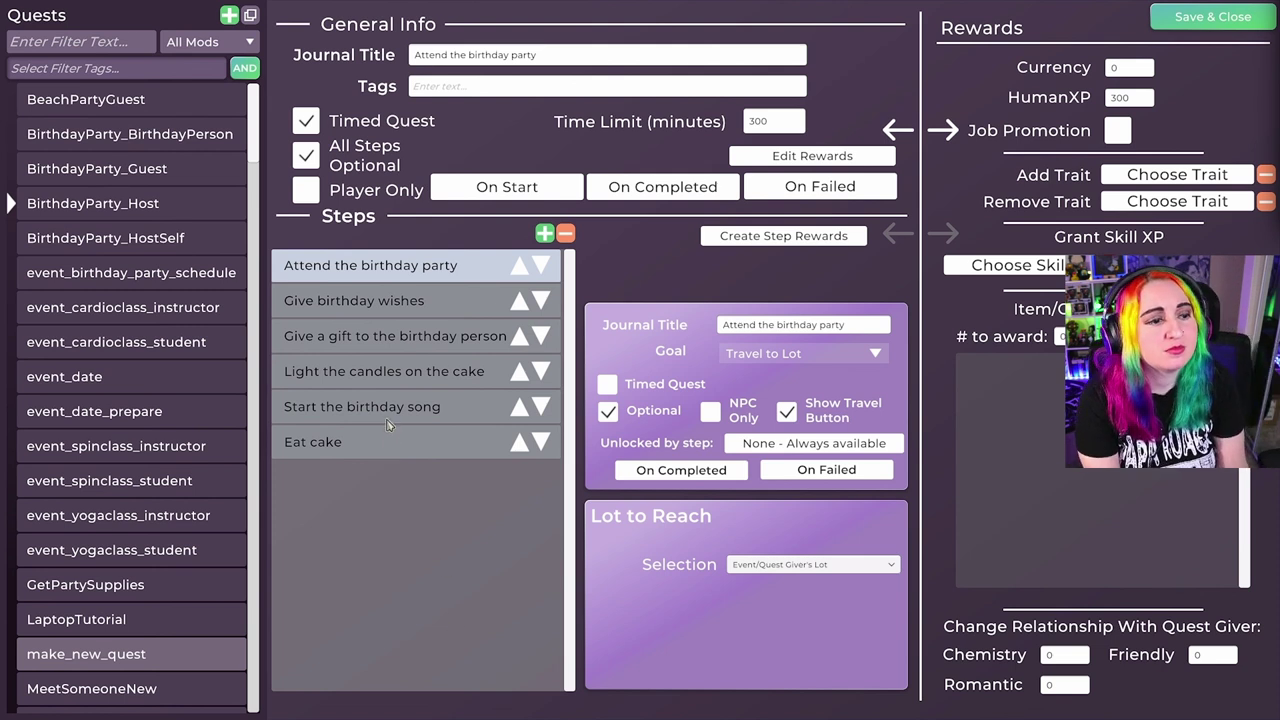
# Step: Examine the BirthdayParty_Host quest's steps from giving birthday wishes through eating cake, and leave the Quests editor
pyautogui.click(385, 310)
pyautogui.click(385, 338)
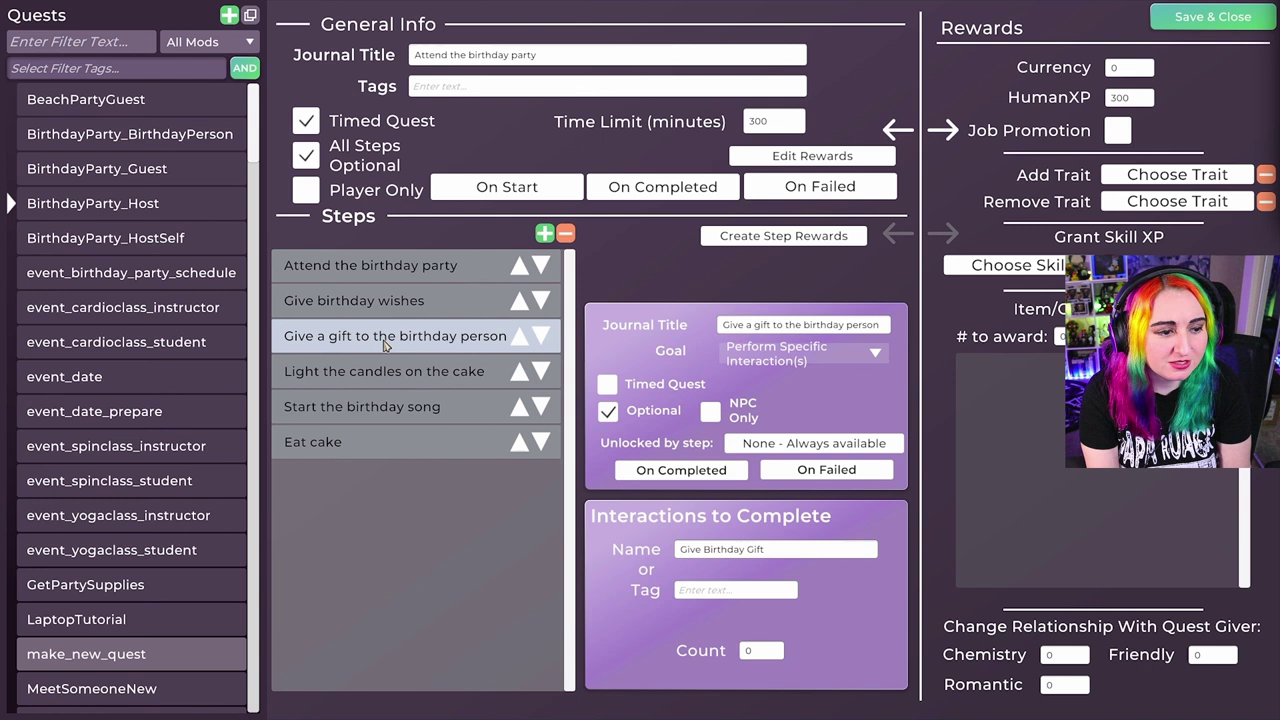
pyautogui.click(430, 380)
pyautogui.click(426, 405)
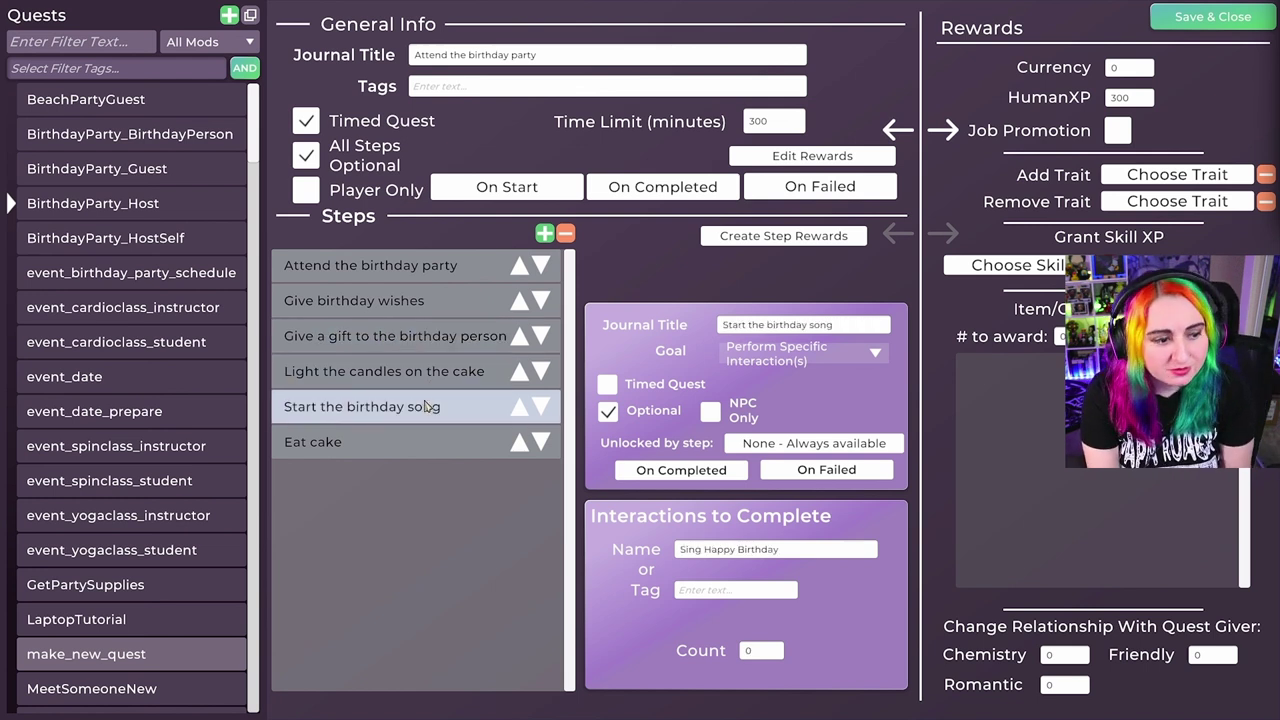
pyautogui.click(405, 447)
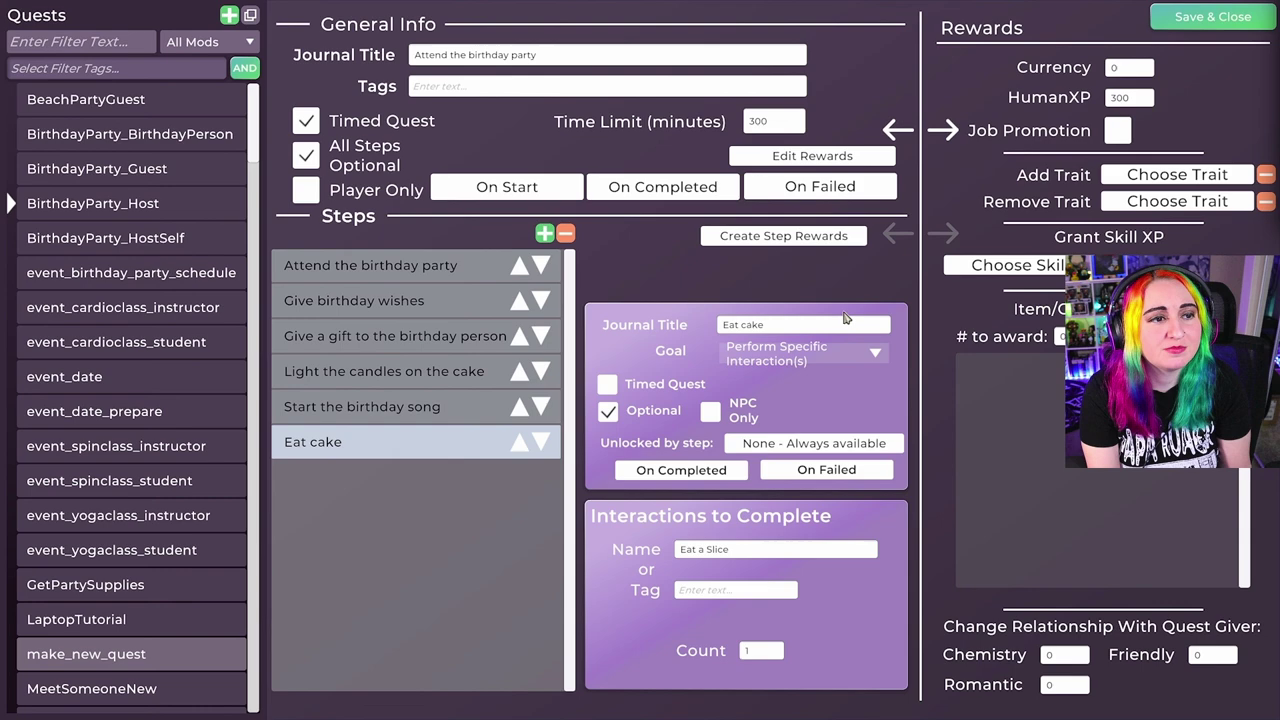
pyautogui.press('Escape')
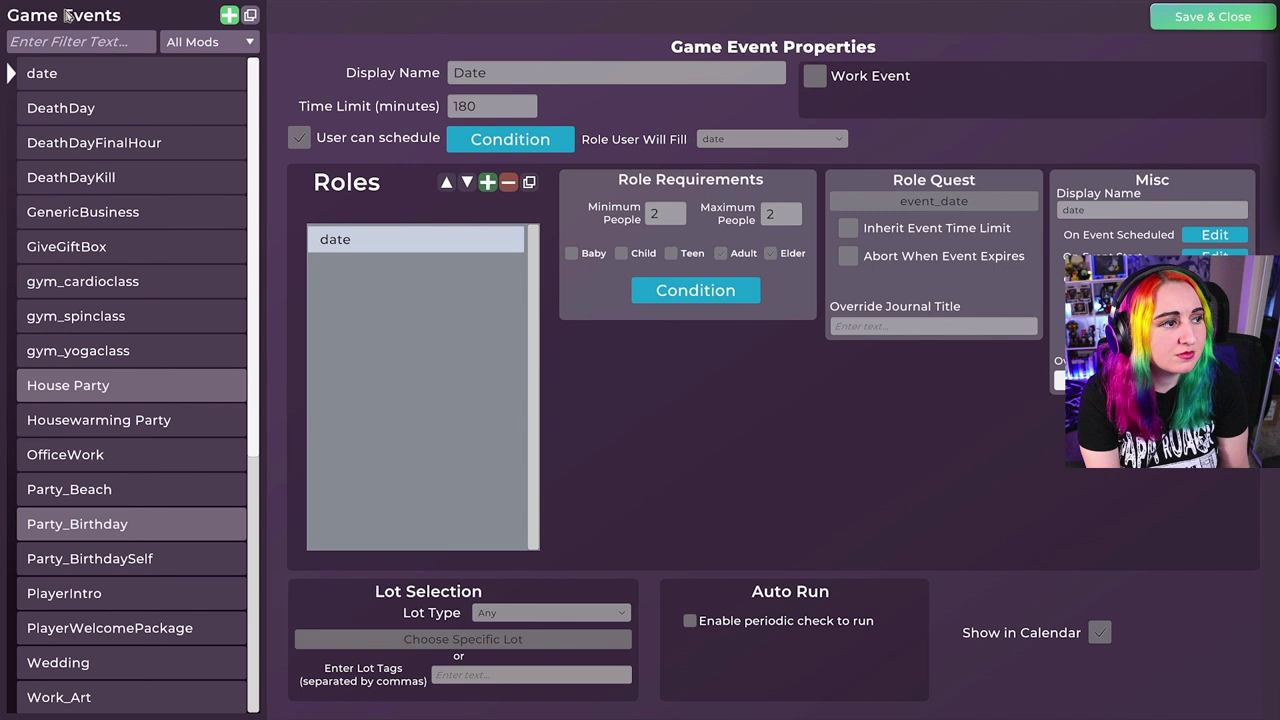
# Step: Create a new game event and rename it "Go on A hike"
pyautogui.click(229, 15)
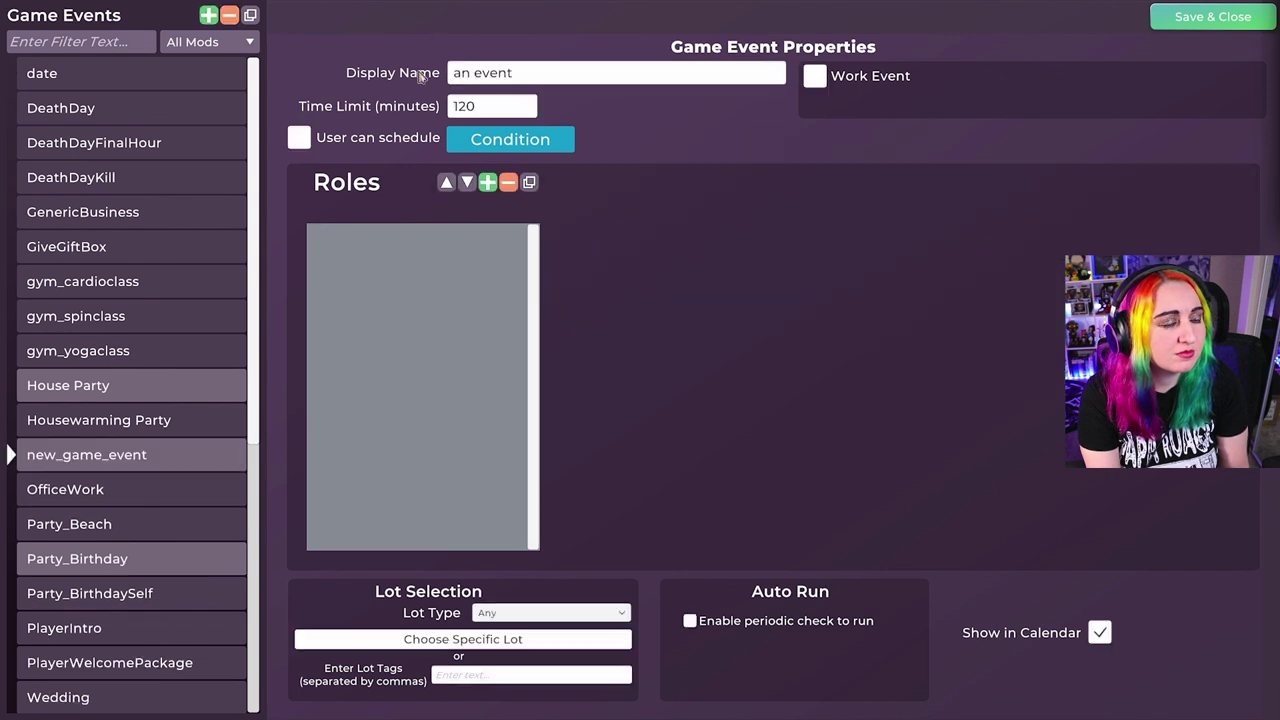
pyautogui.doubleClick(126, 460)
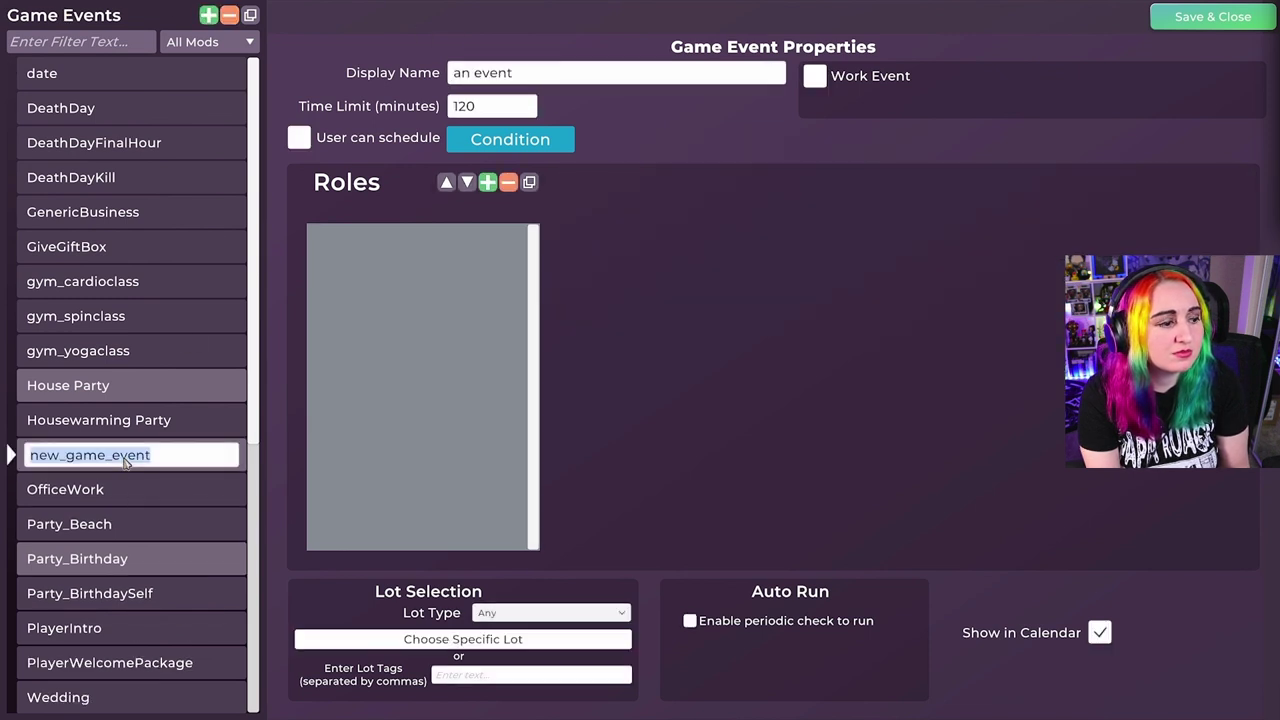
pyautogui.moveTo(172, 455); pyautogui.dragTo(30, 462)
pyautogui.moveTo(160, 462); pyautogui.dragTo(28, 460)
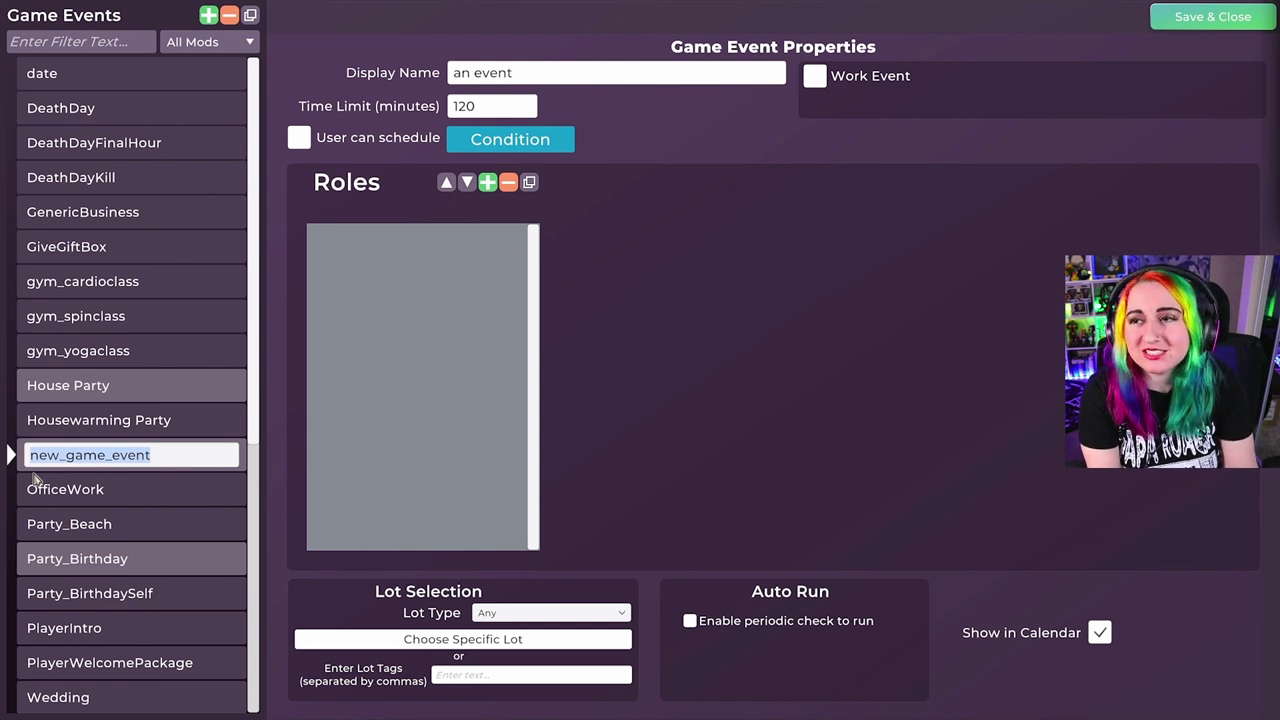
pyautogui.write('Go on')
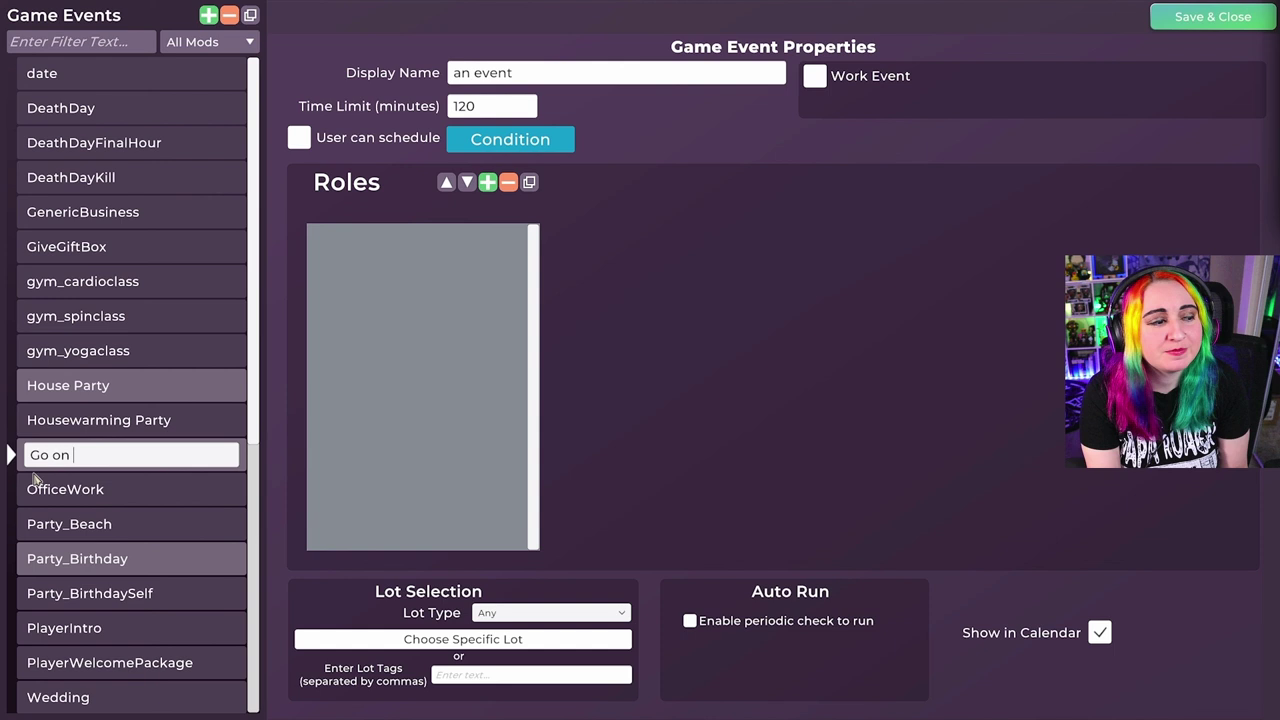
pyautogui.write(' A hike')
pyautogui.press('Return')
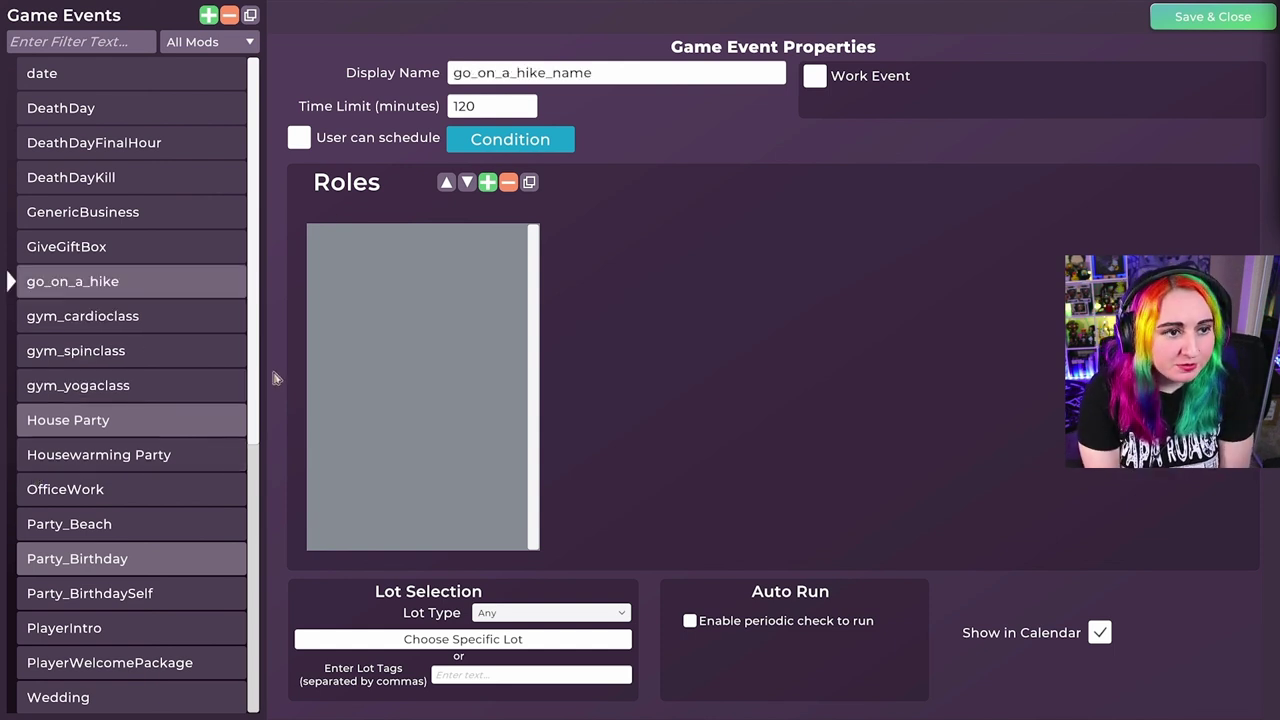
# Step: Set the hike event's display name to "Go for a Hike" and its time limit to 600 minutes, and allow user scheduling
pyautogui.doubleClick(529, 78)
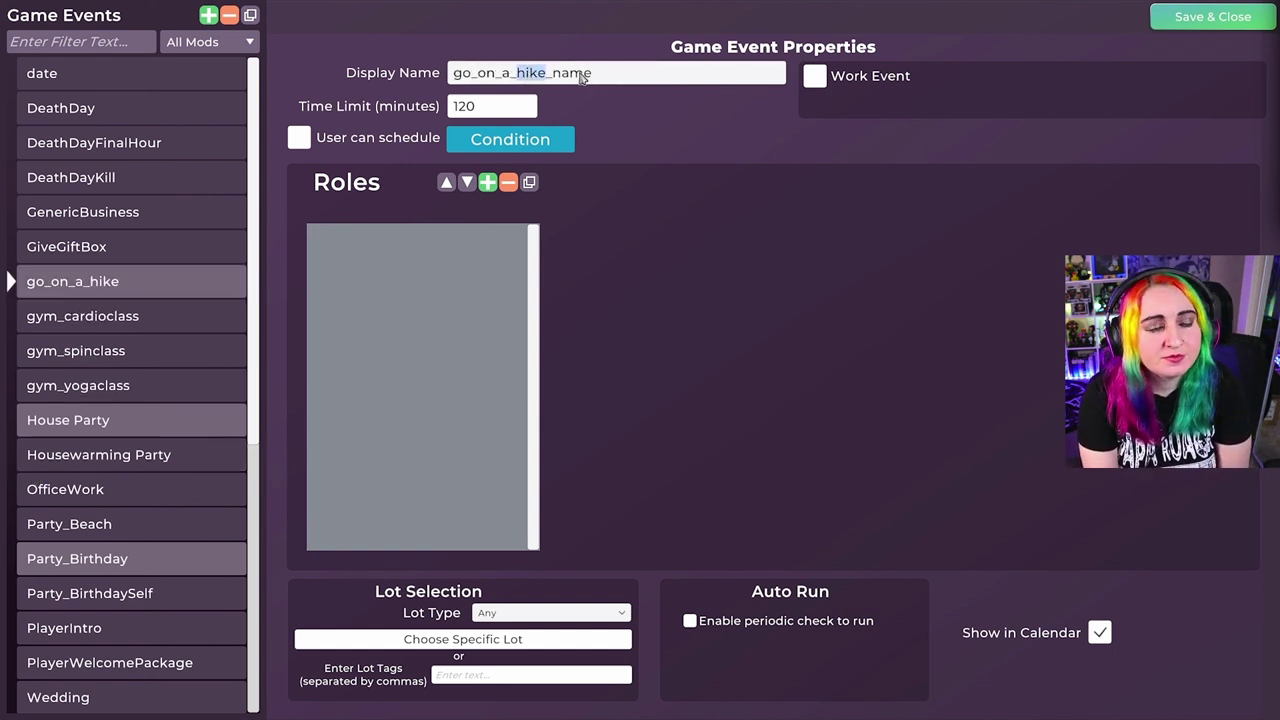
pyautogui.moveTo(583, 78); pyautogui.dragTo(444, 78)
pyautogui.write('e')
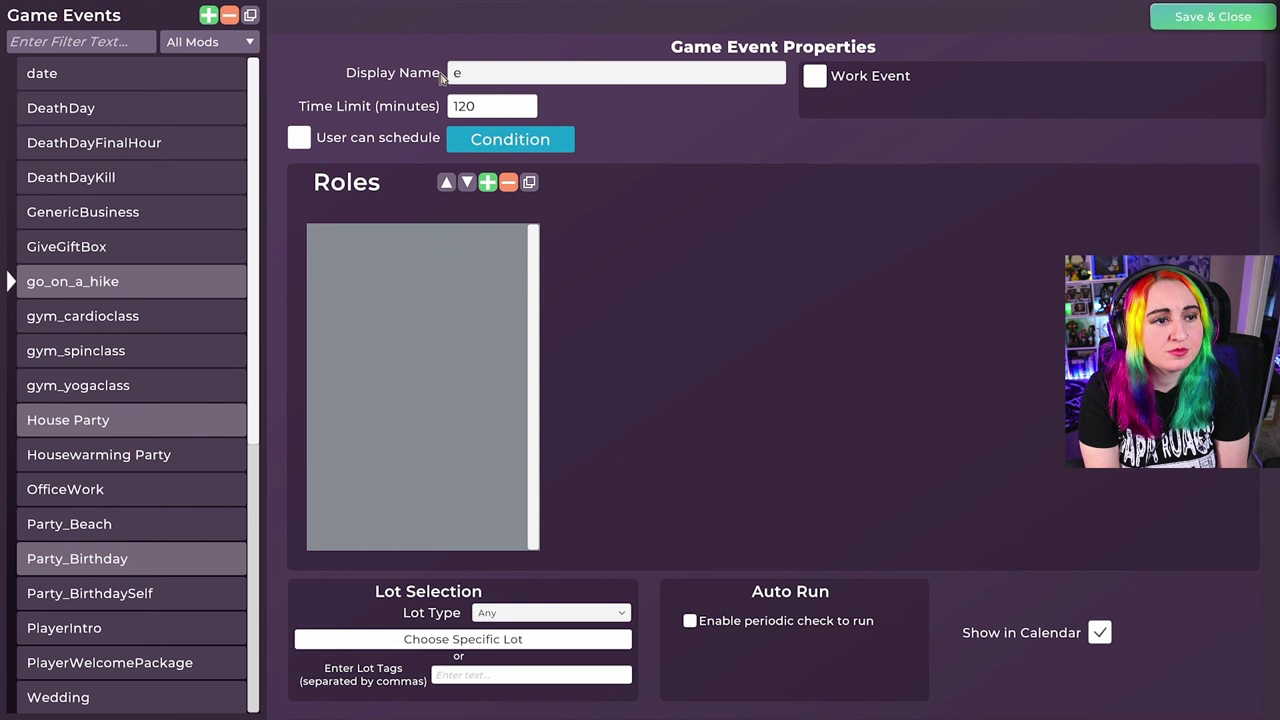
pyautogui.write('Go for a Hik')
pyautogui.click(505, 106)
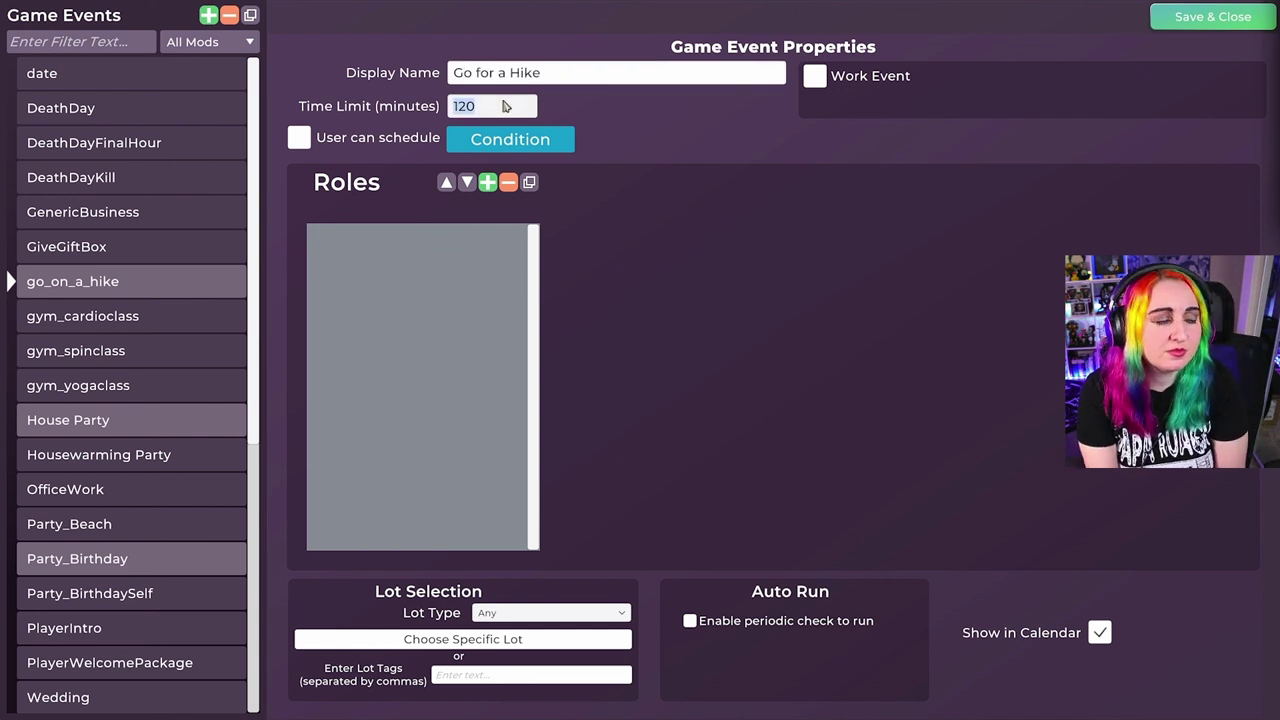
pyautogui.write('600')
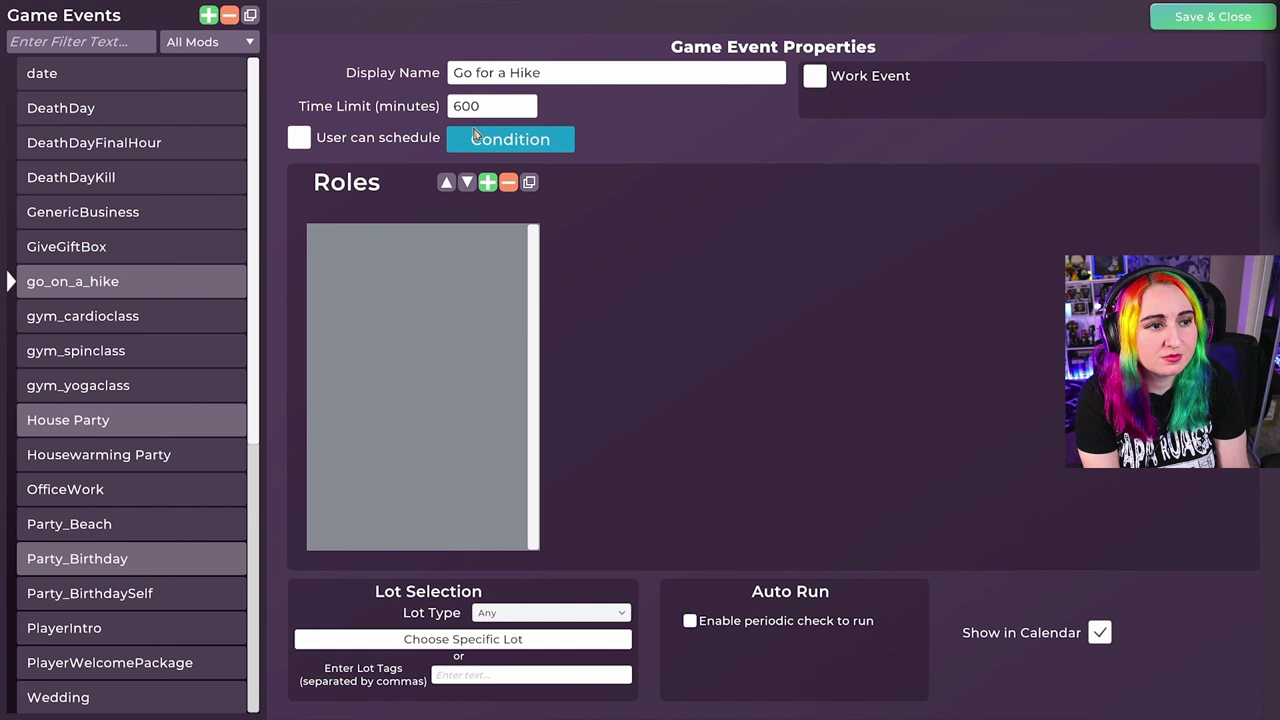
pyautogui.click(299, 137)
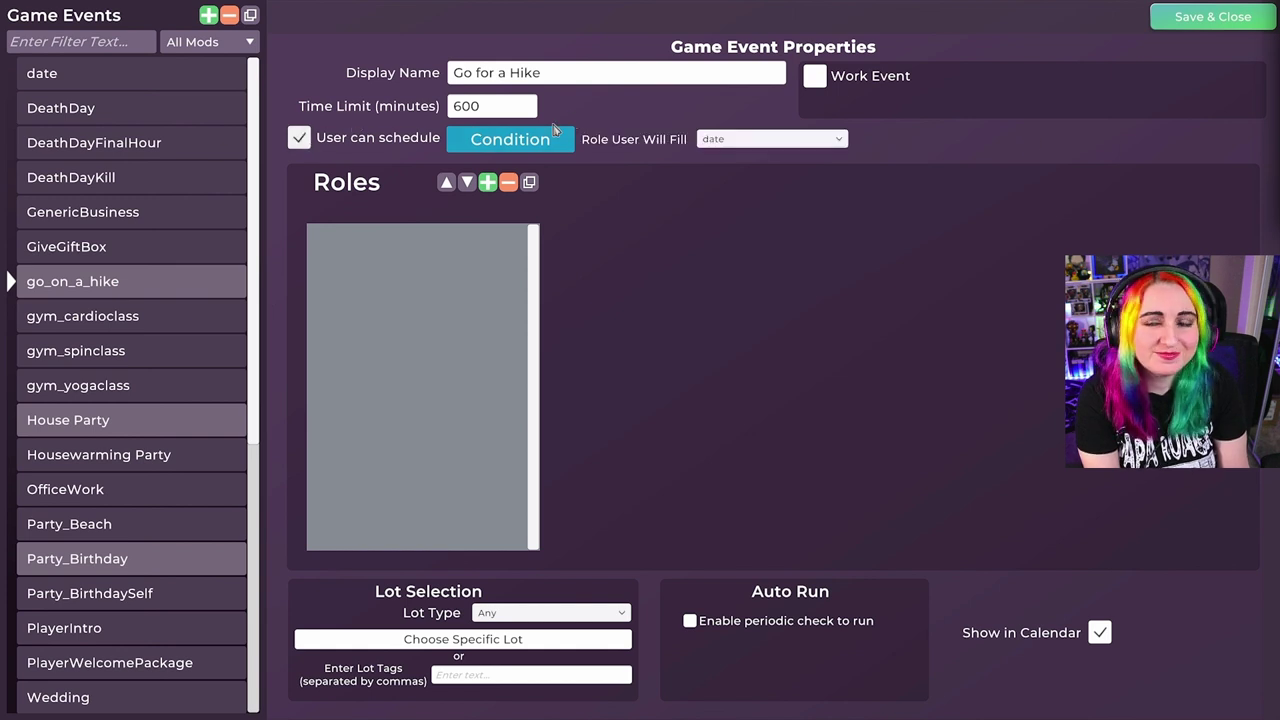
# Step: In the event's scheduling condition, filter the commands by the Traits tag and add a HasTrait node
pyautogui.click(515, 139)
pyautogui.scroll(-5, 1276, 180)
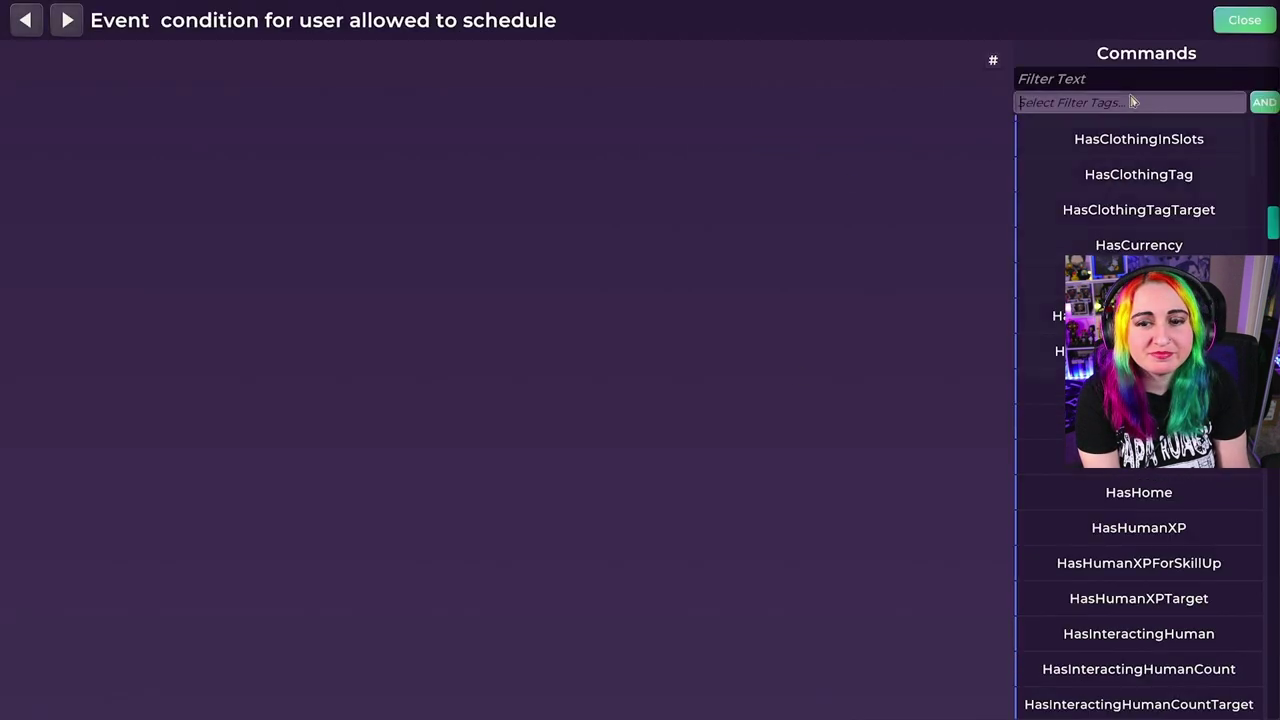
pyautogui.click(1128, 102)
pyautogui.write('tr')
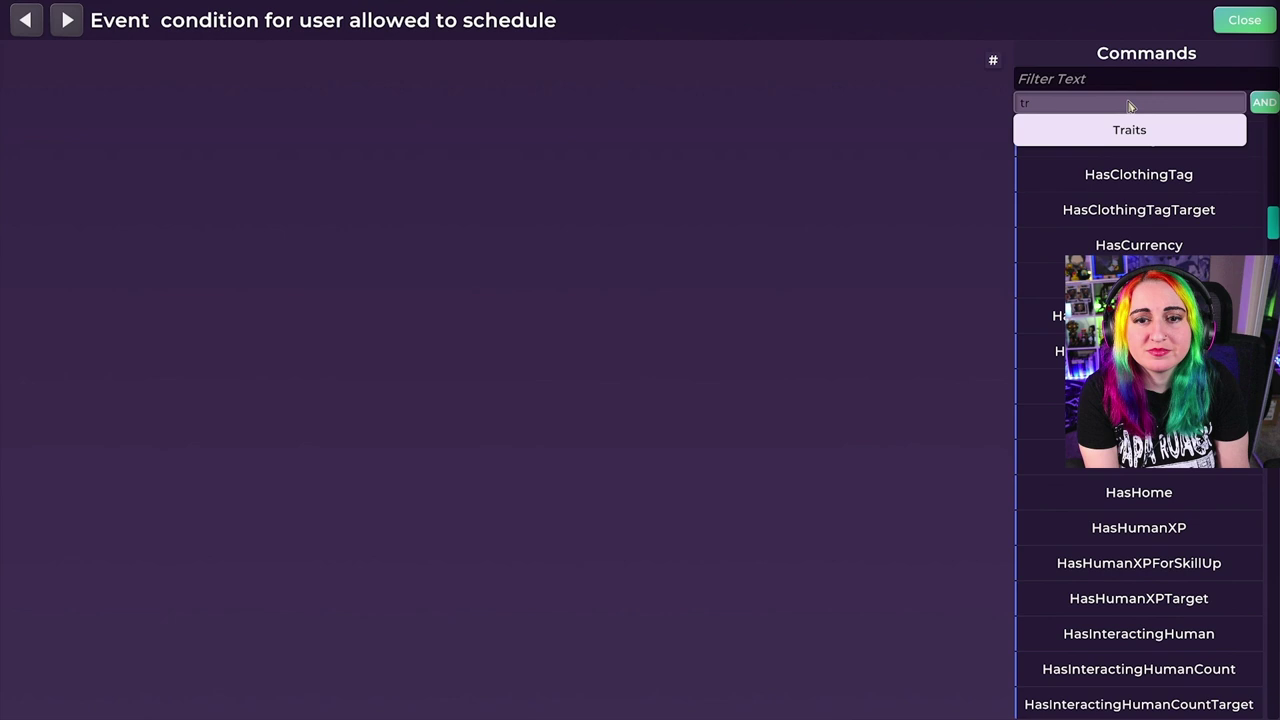
pyautogui.click(1120, 132)
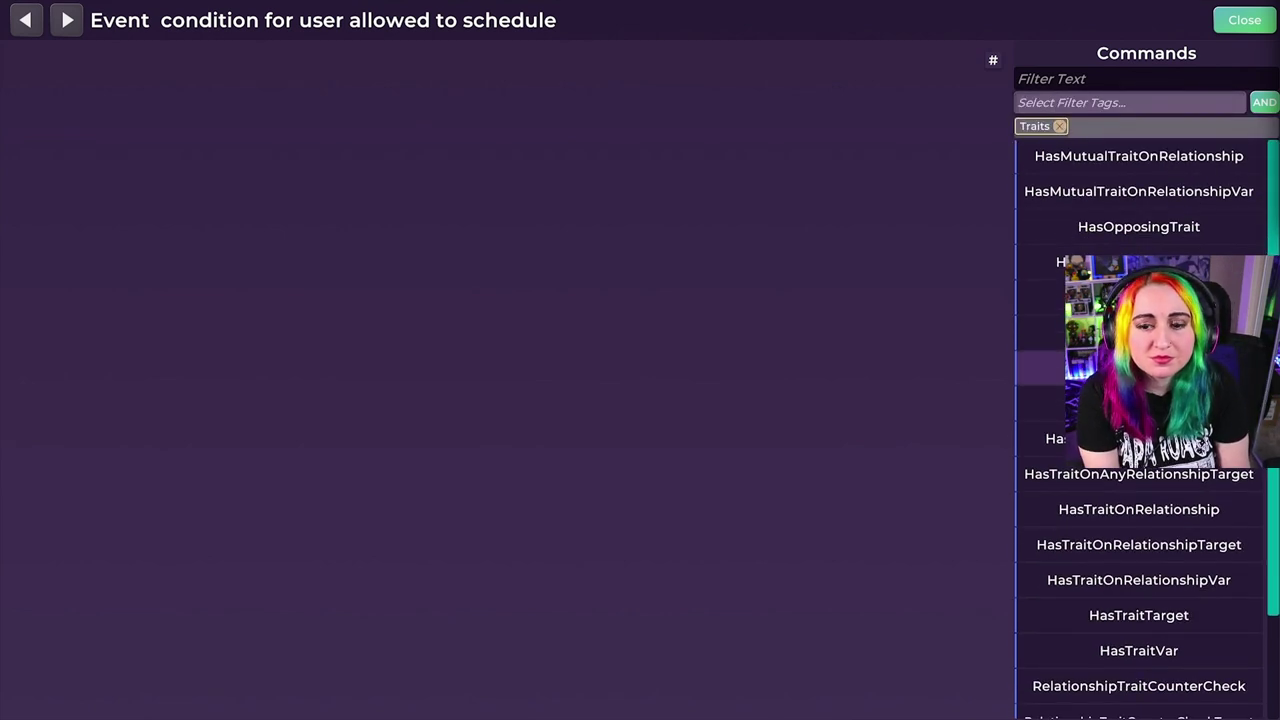
pyautogui.moveTo(1100, 368); pyautogui.dragTo(280, 217)
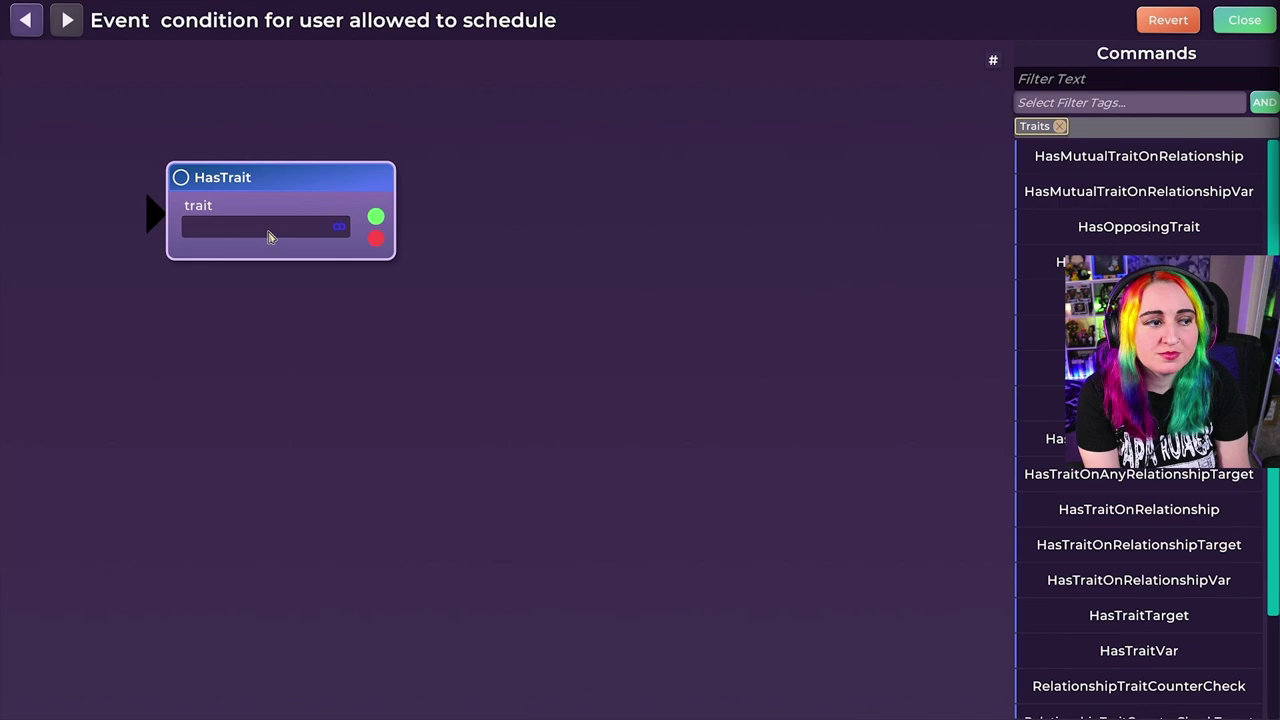
# Step: Set the HasTrait node's trait to Athletic and close the scheduling condition
pyautogui.click(236, 232)
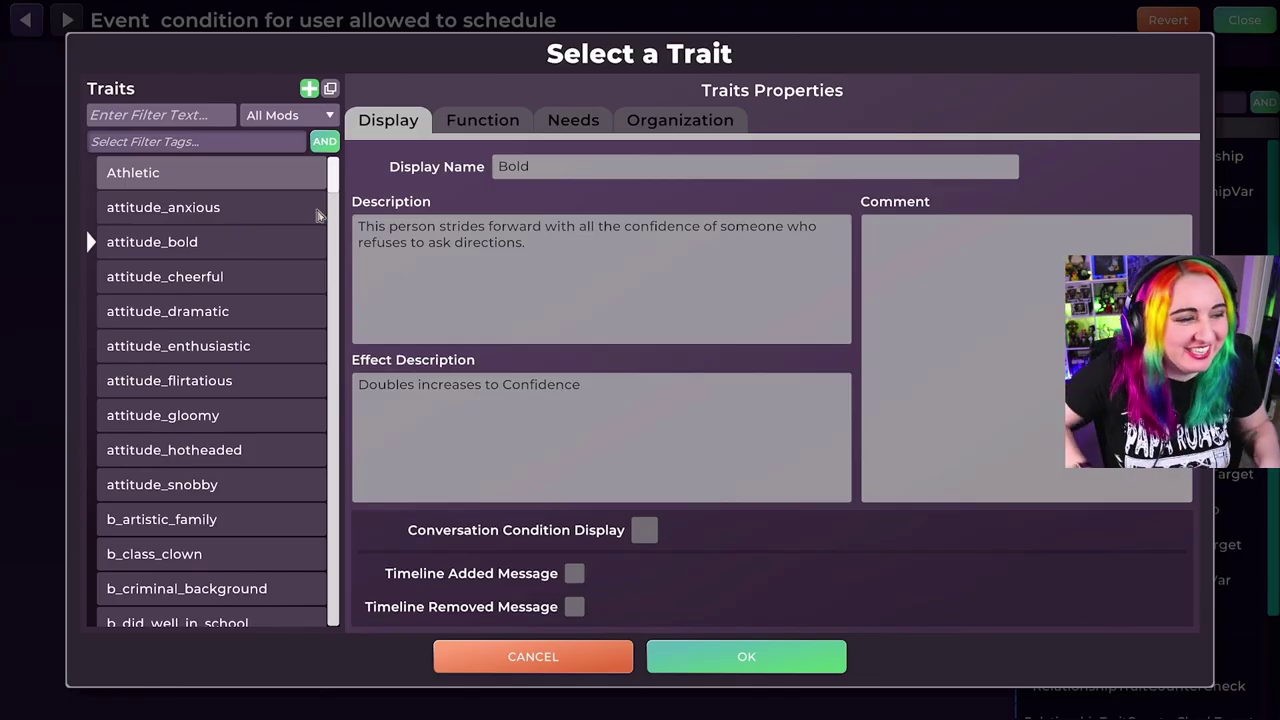
pyautogui.moveTo(337, 178); pyautogui.dragTo(340, 221)
pyautogui.scroll(-6, 280, 440)
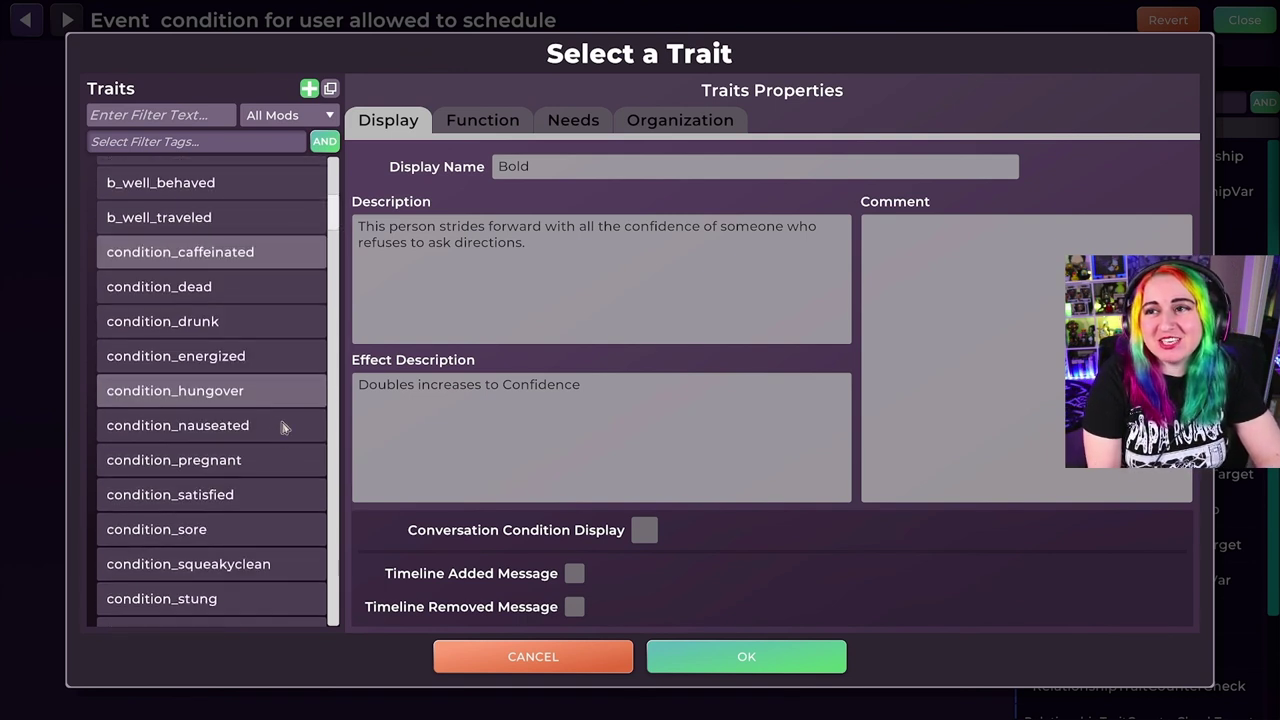
pyautogui.click(186, 143)
pyautogui.write('outdoor')
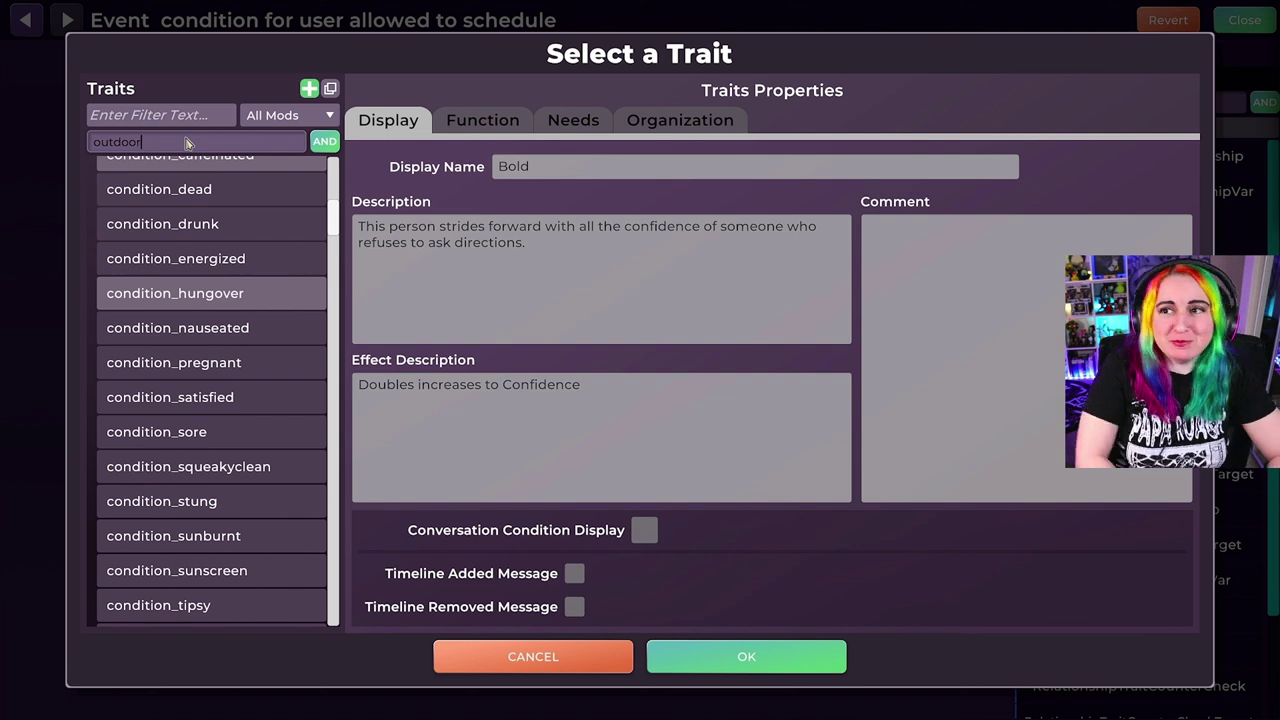
pyautogui.press('Return')
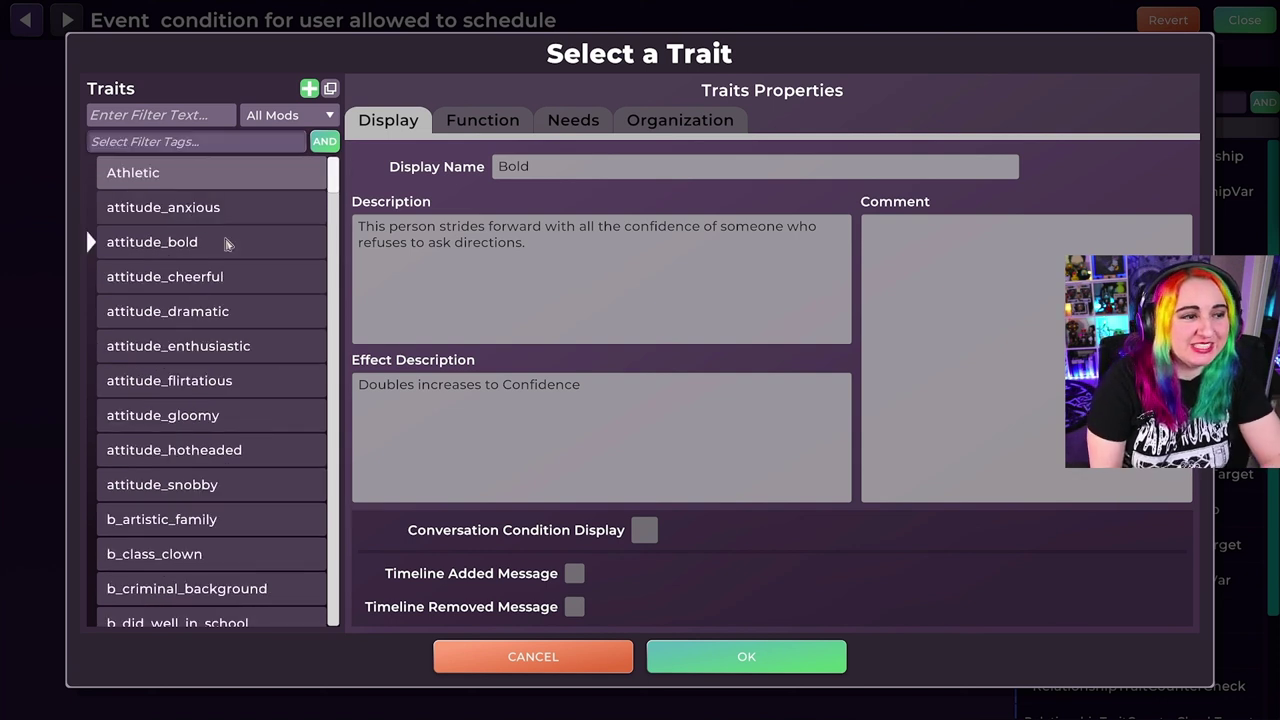
pyautogui.click(180, 180)
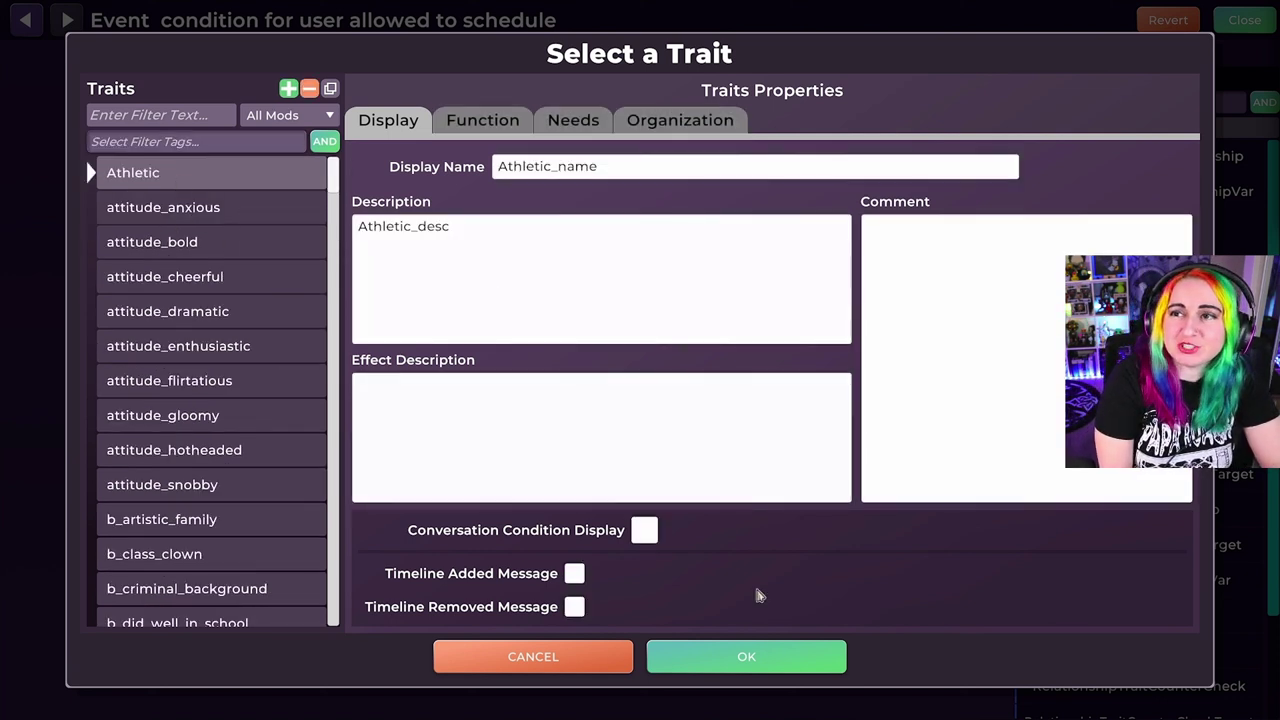
pyautogui.click(745, 652)
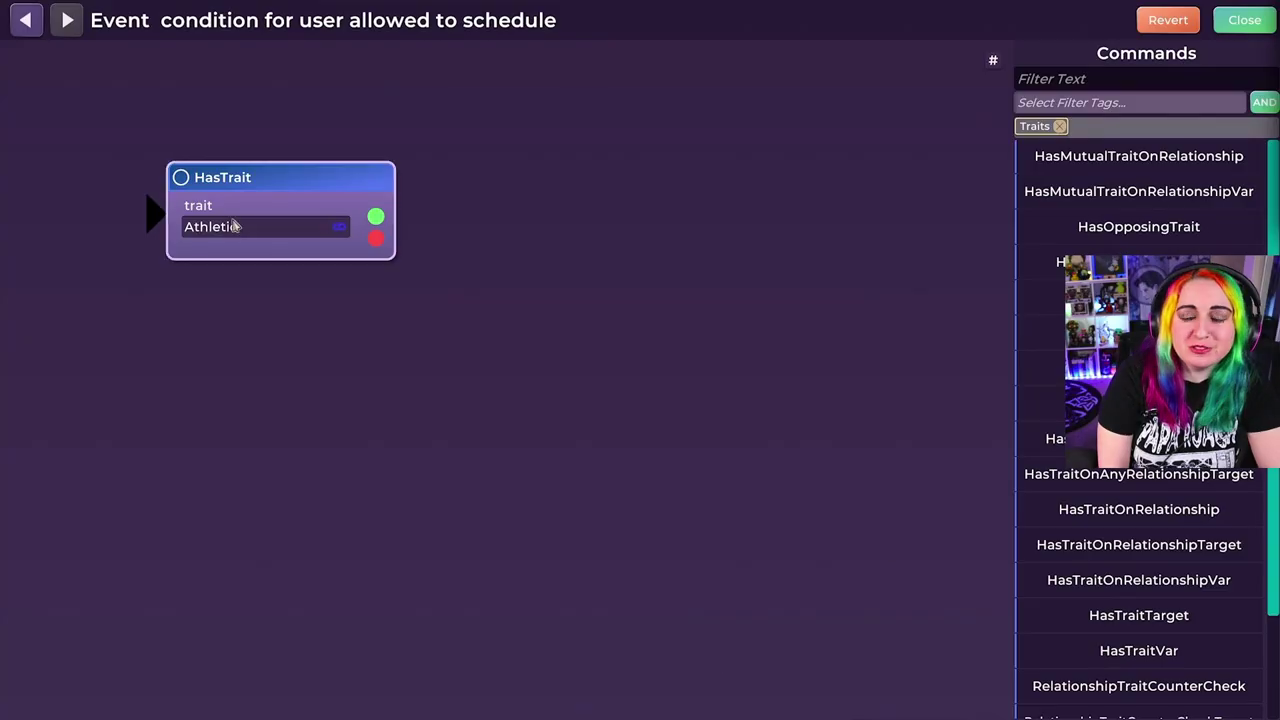
pyautogui.click(1240, 22)
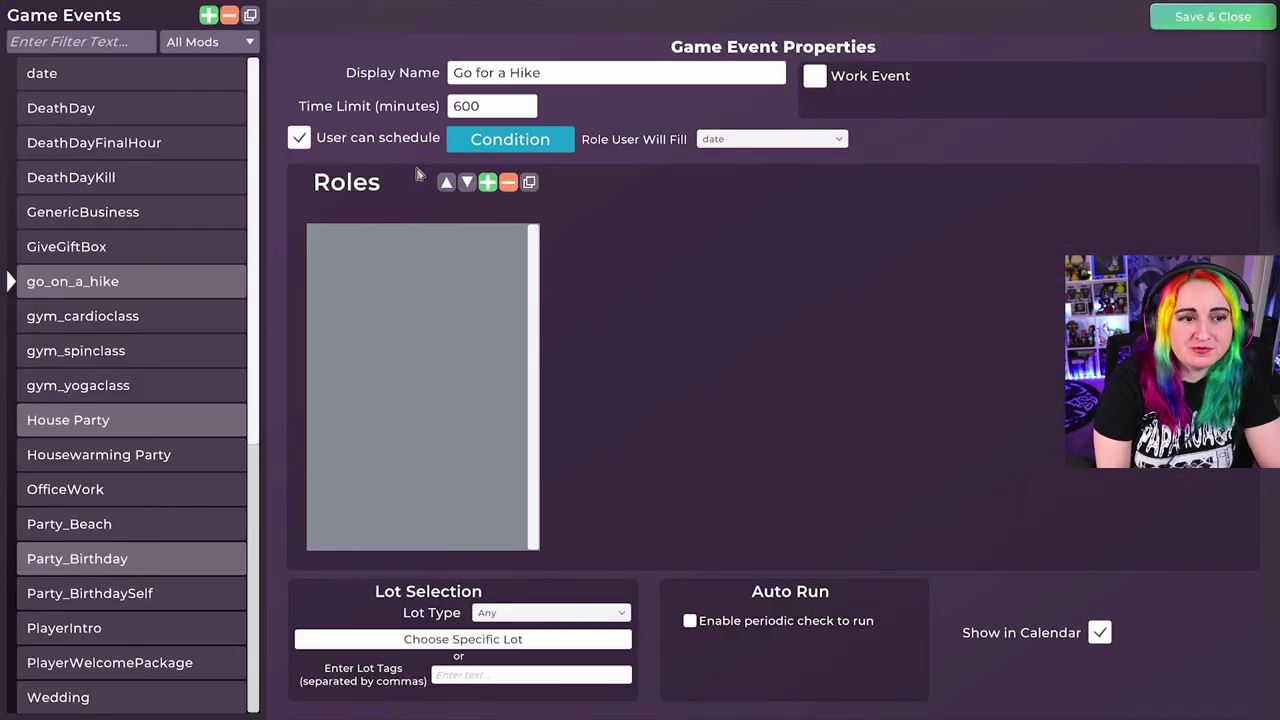
# Step: Add a role named "Hike host" as the role the user will fill in the event
pyautogui.click(765, 139)
pyautogui.click(750, 155)
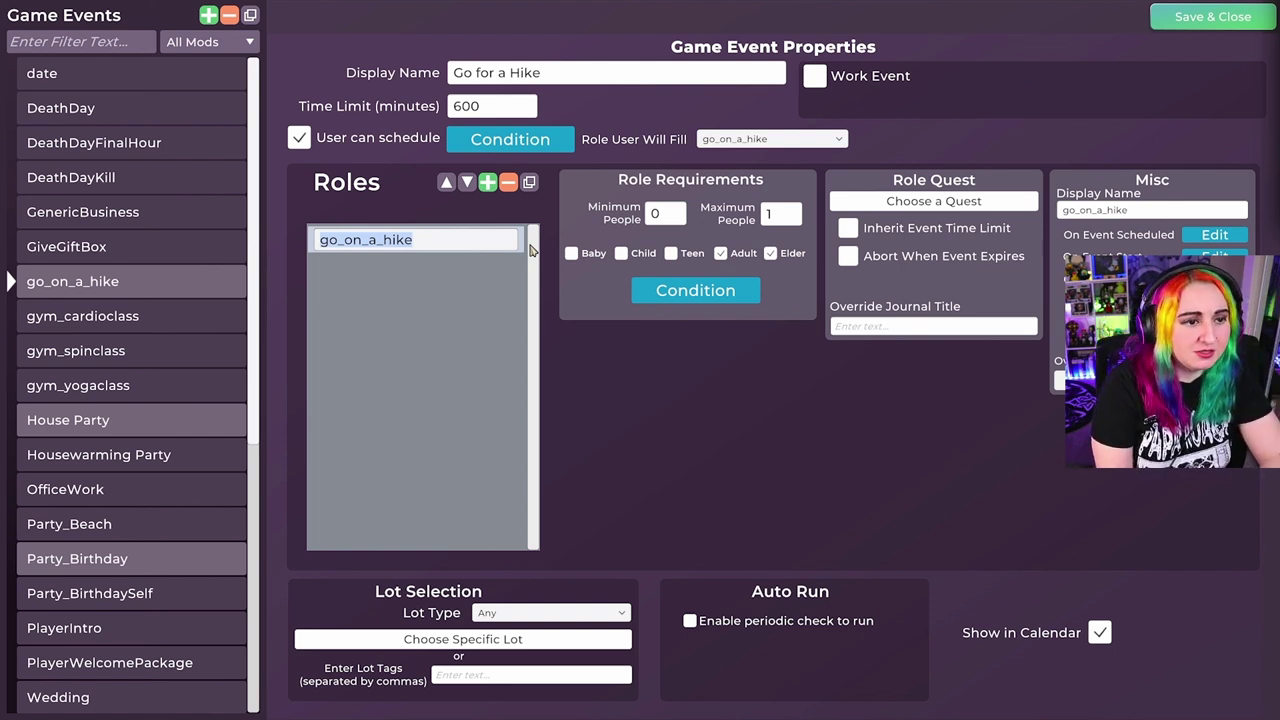
pyautogui.write('H')
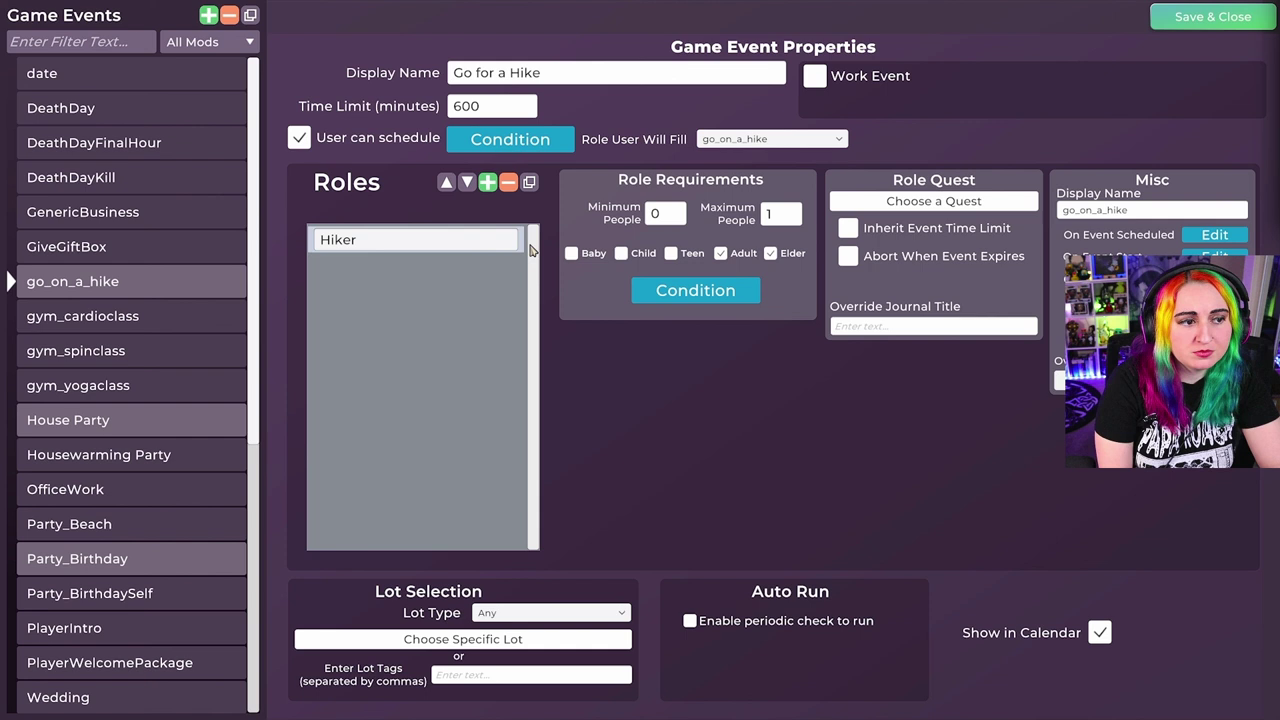
pyautogui.write('ike host')
pyautogui.press('Return')
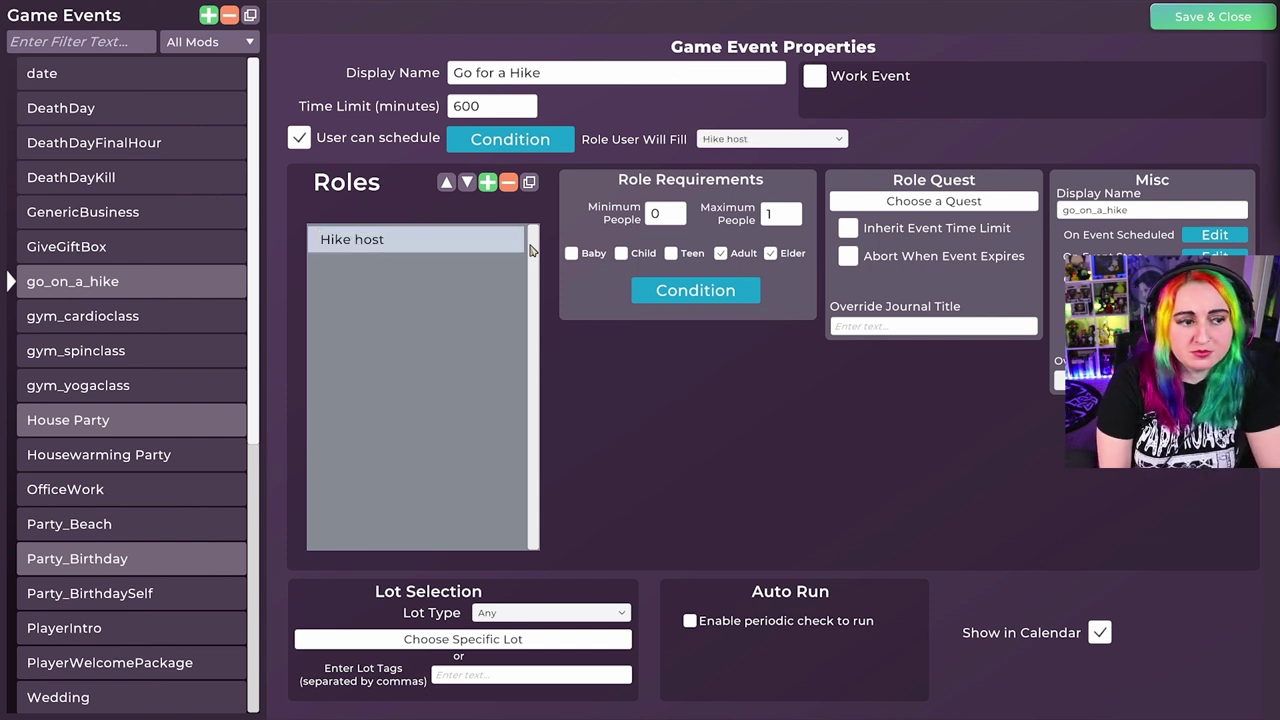
# Step: Add a second role to the event and name it "Hike guest"
pyautogui.click(487, 183)
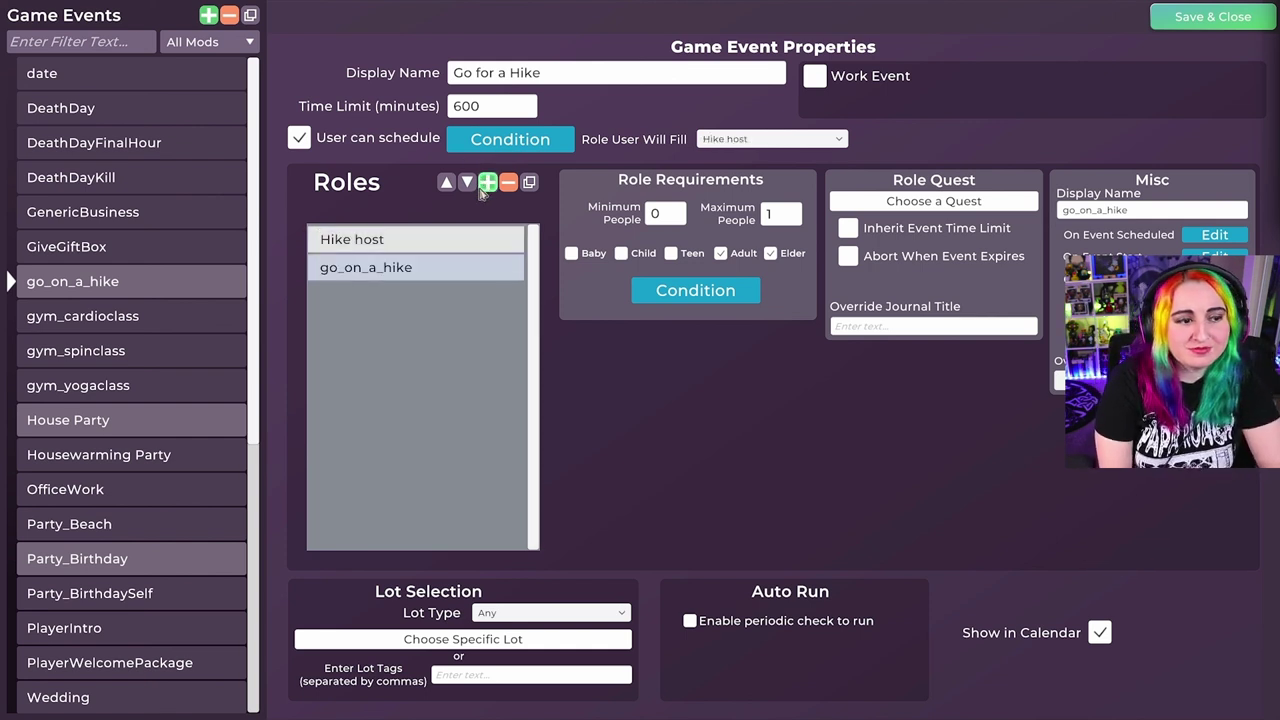
pyautogui.doubleClick(390, 268)
pyautogui.write('Hike guest')
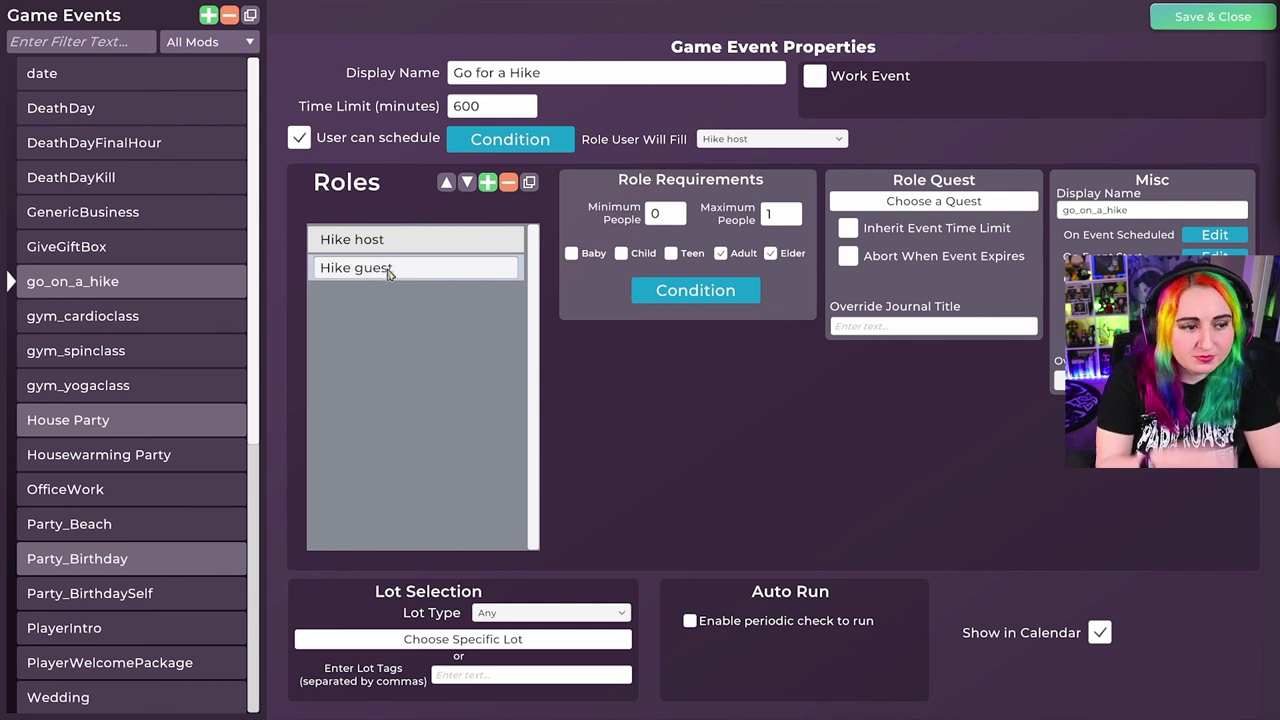
pyautogui.press('Return')
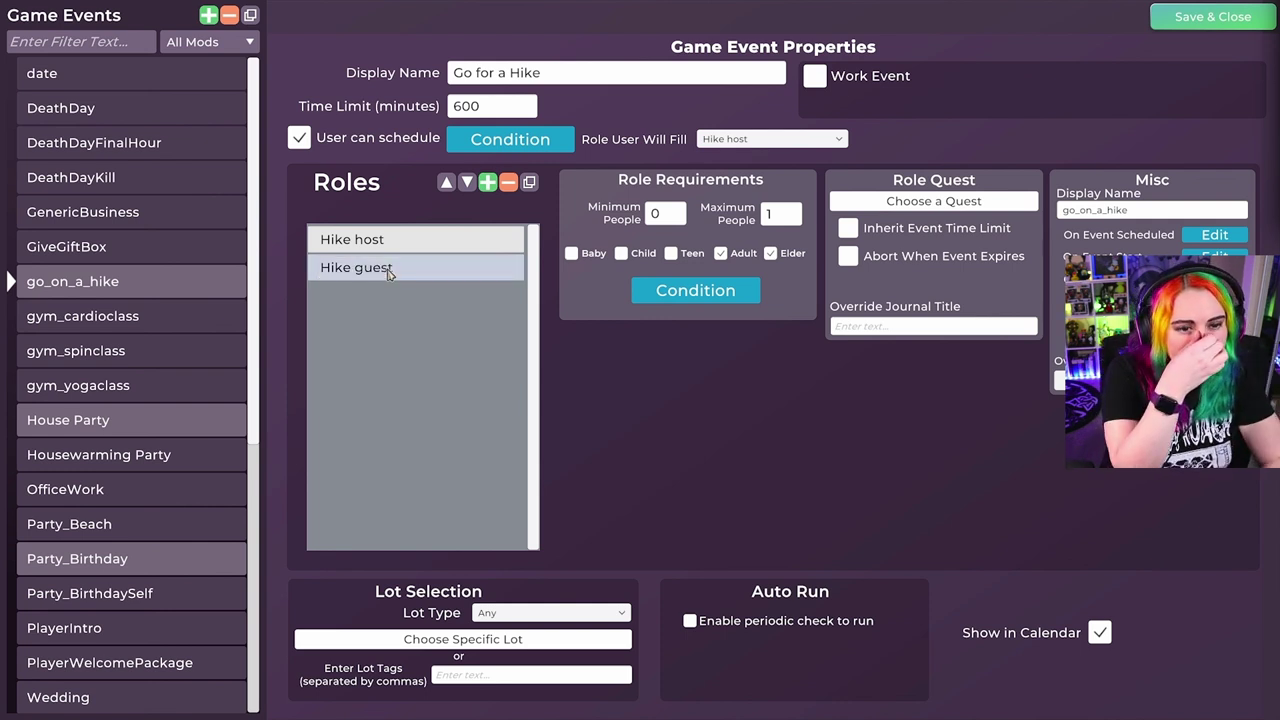
# Step: Require exactly 1 Hike host, allow 0 to 4 Hike guests, and limit both roles to Teen and Adult
pyautogui.click(460, 242)
pyautogui.click(386, 269)
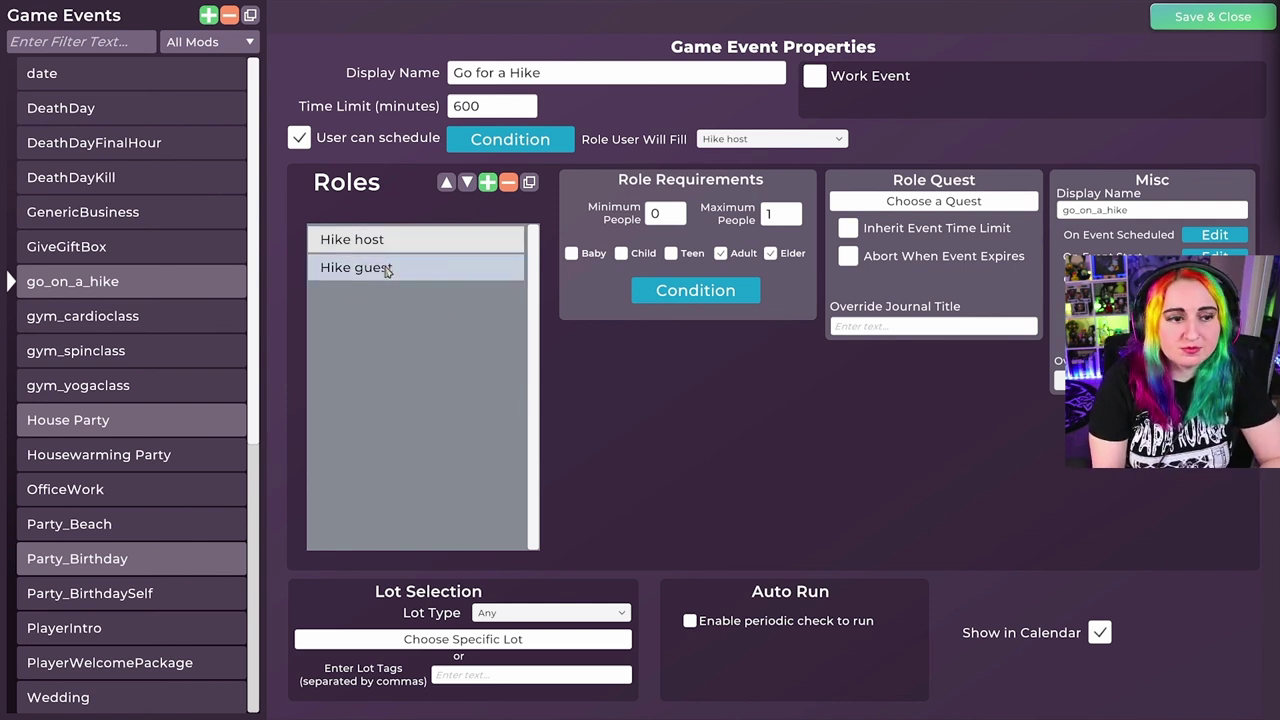
pyautogui.click(483, 247)
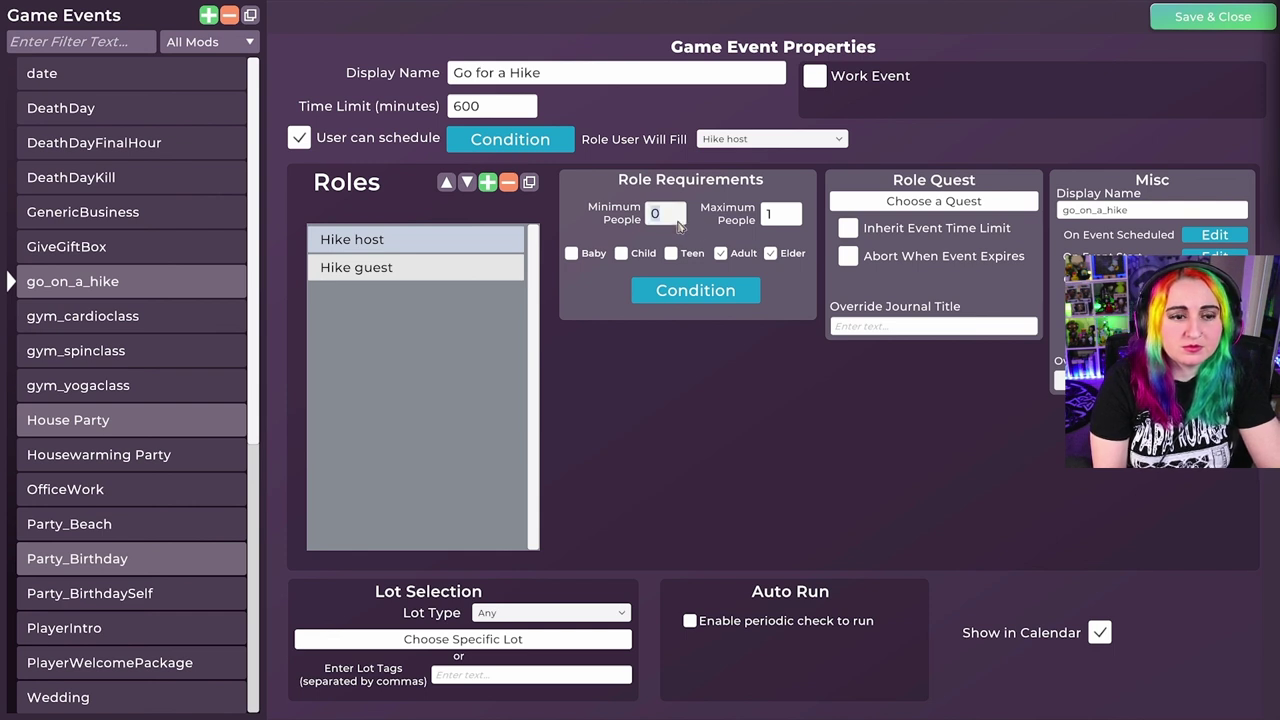
pyautogui.click(452, 272)
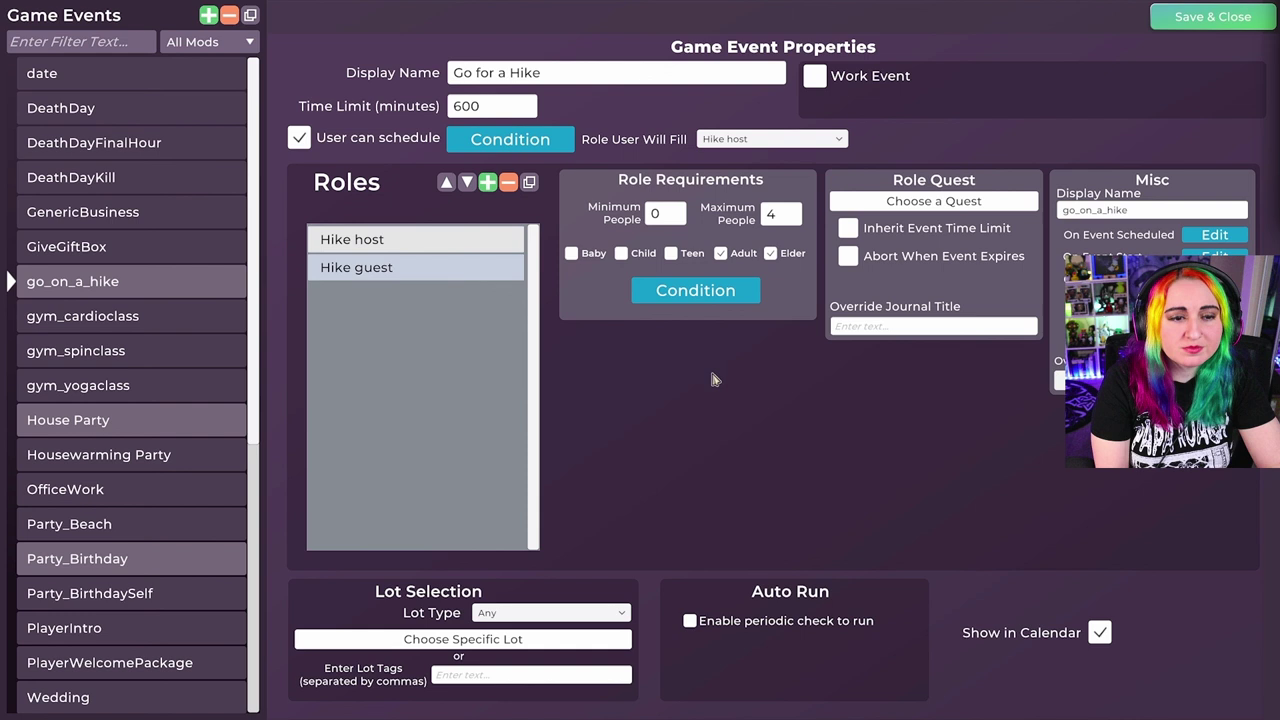
pyautogui.click(400, 247)
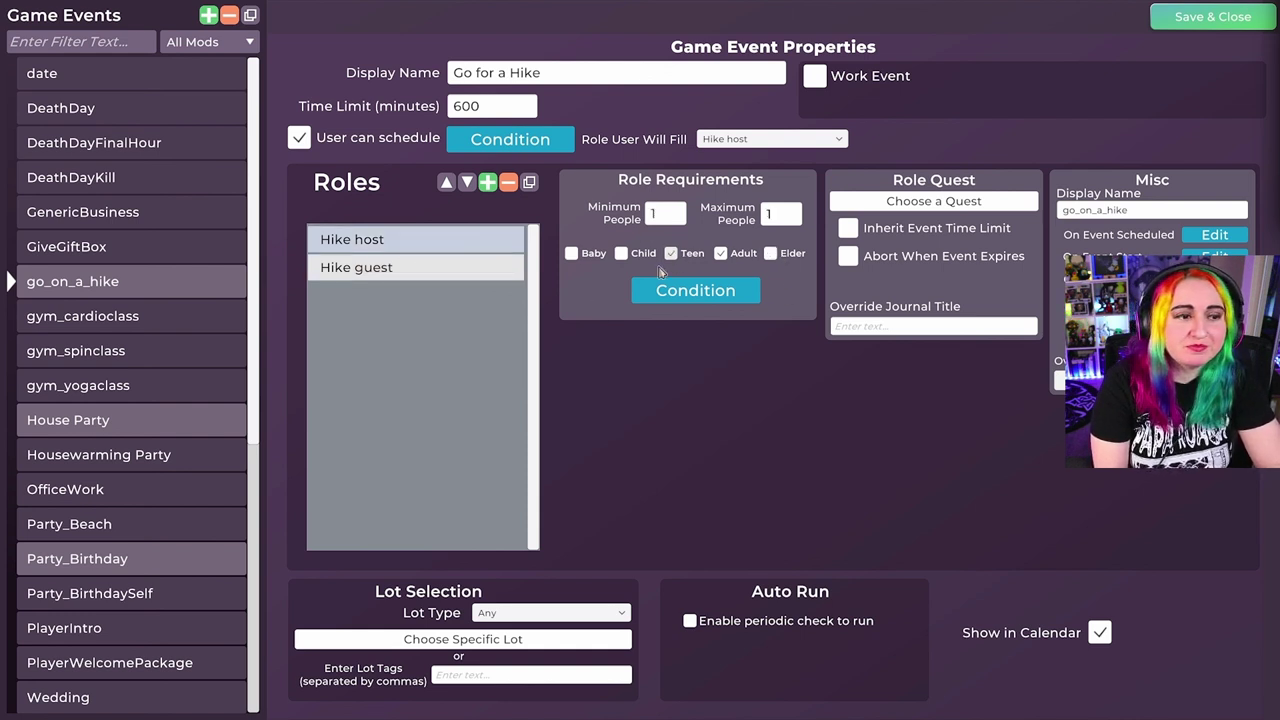
pyautogui.click(400, 272)
pyautogui.click(671, 253)
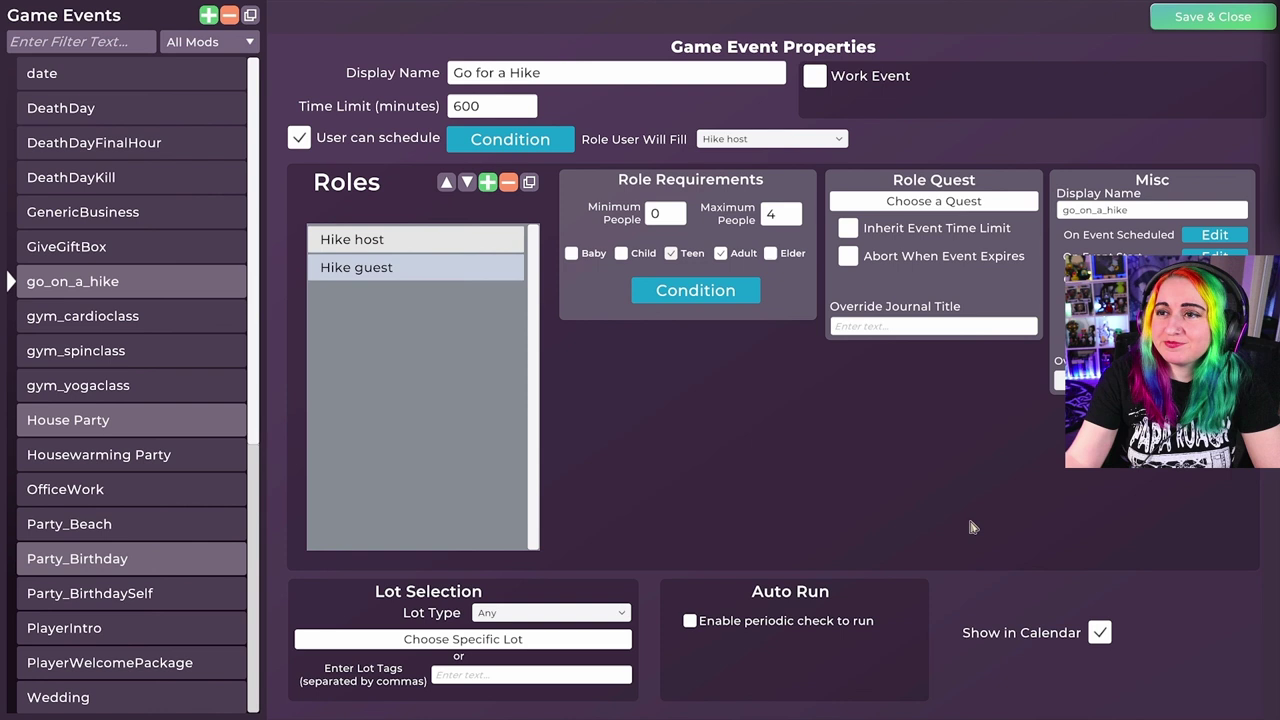
# Step: Recheck the people limits and age groups of the Hike host and Hike guest roles
pyautogui.click(408, 248)
pyautogui.click(403, 268)
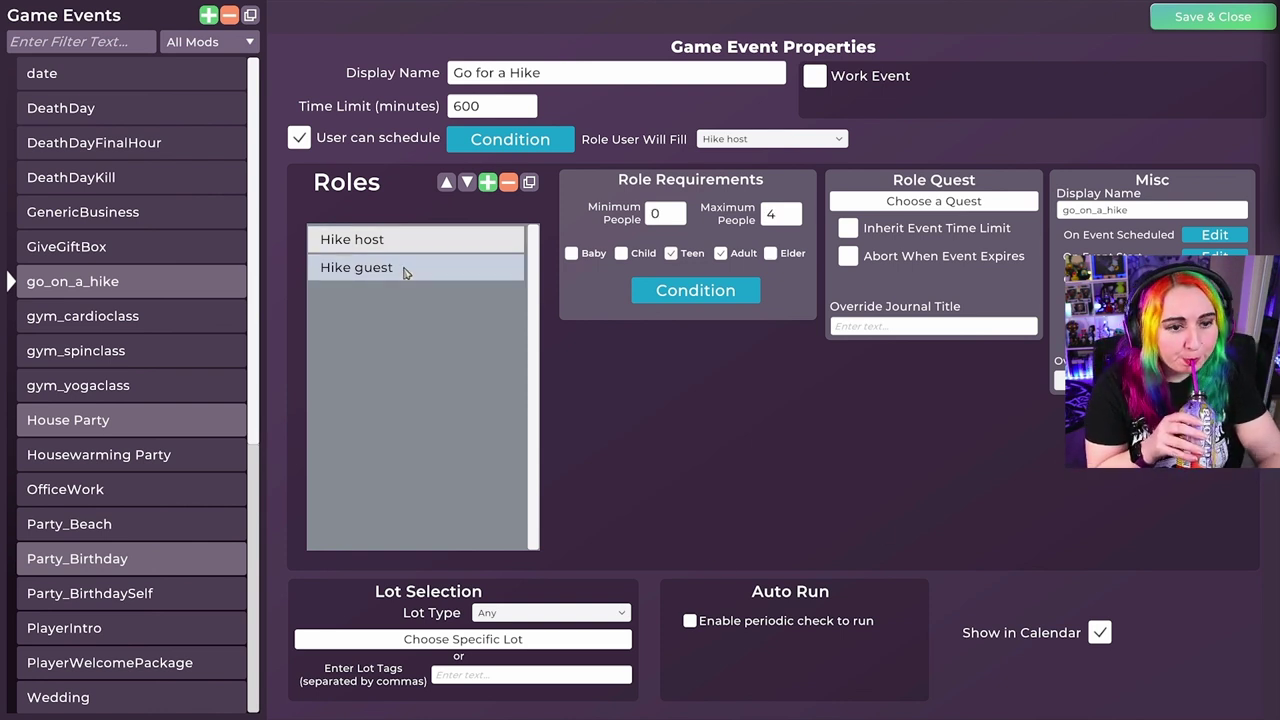
pyautogui.click(434, 248)
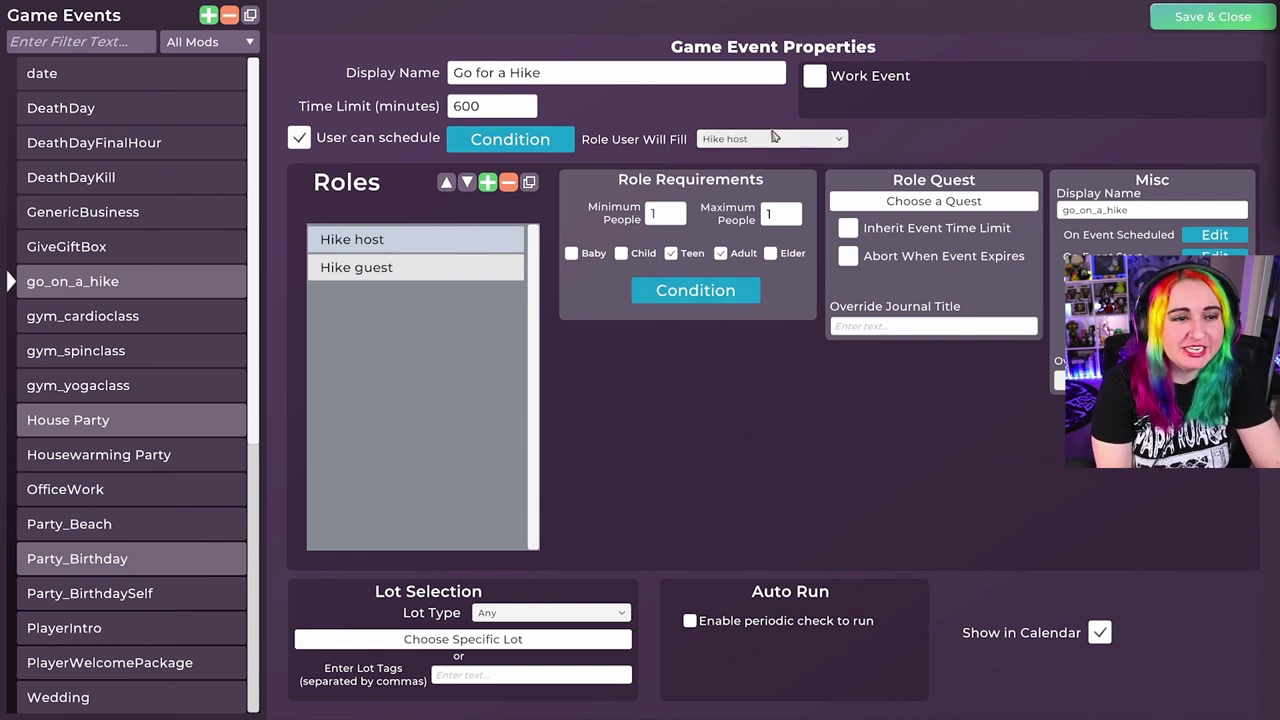
pyautogui.click(417, 272)
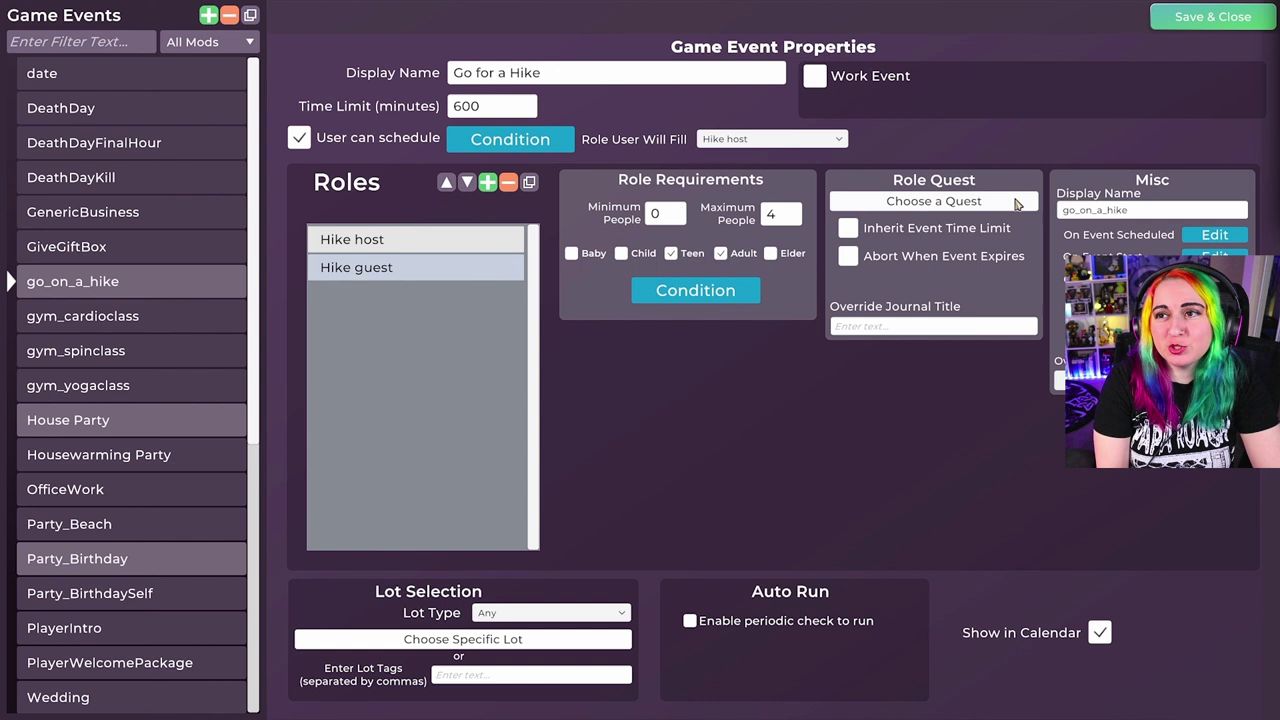
# Step: Look through the quests available for the Hike guest role without assigning one
pyautogui.click(1153, 211)
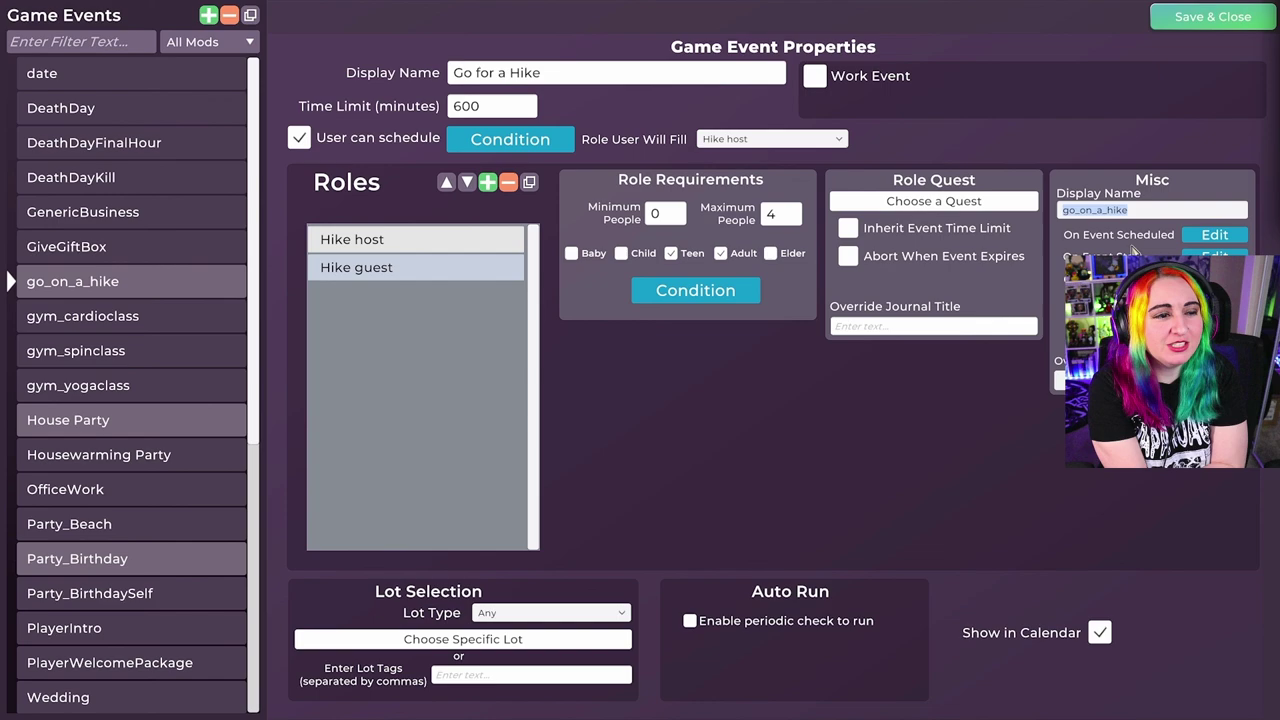
pyautogui.click(936, 202)
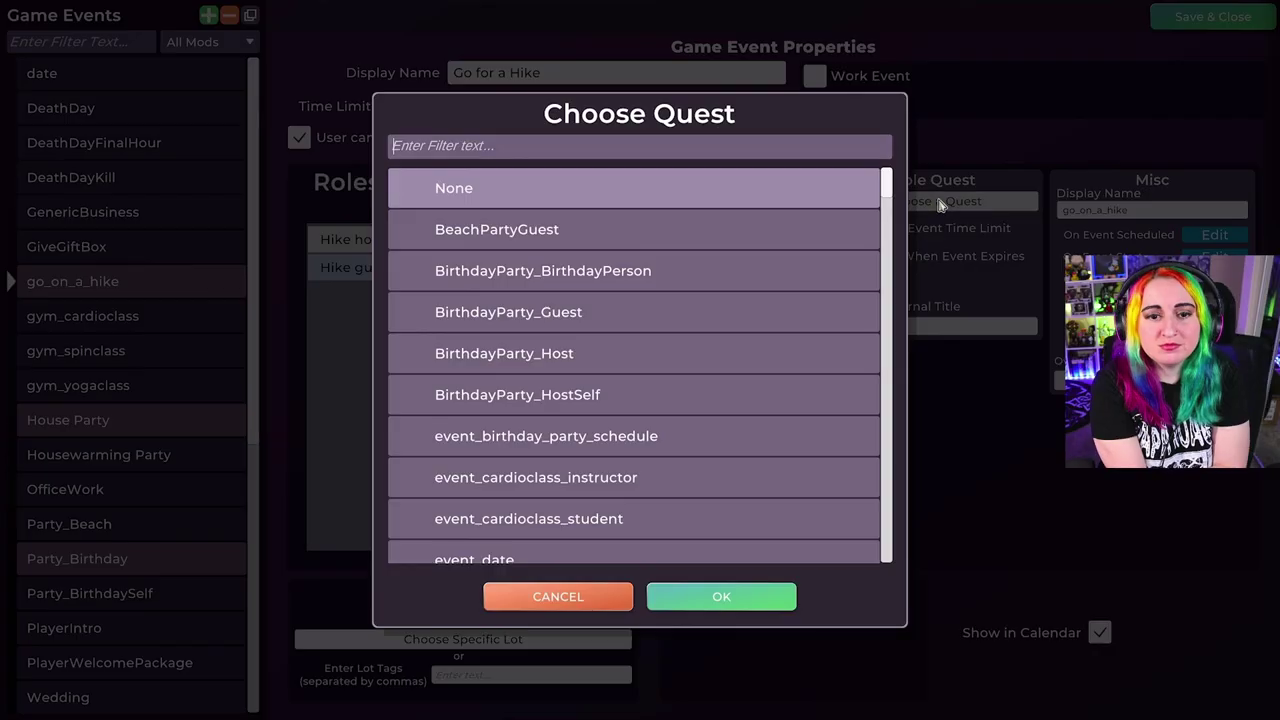
pyautogui.scroll(-2, 603, 343)
pyautogui.scroll(2, 603, 343)
pyautogui.scroll(-15, 617, 334)
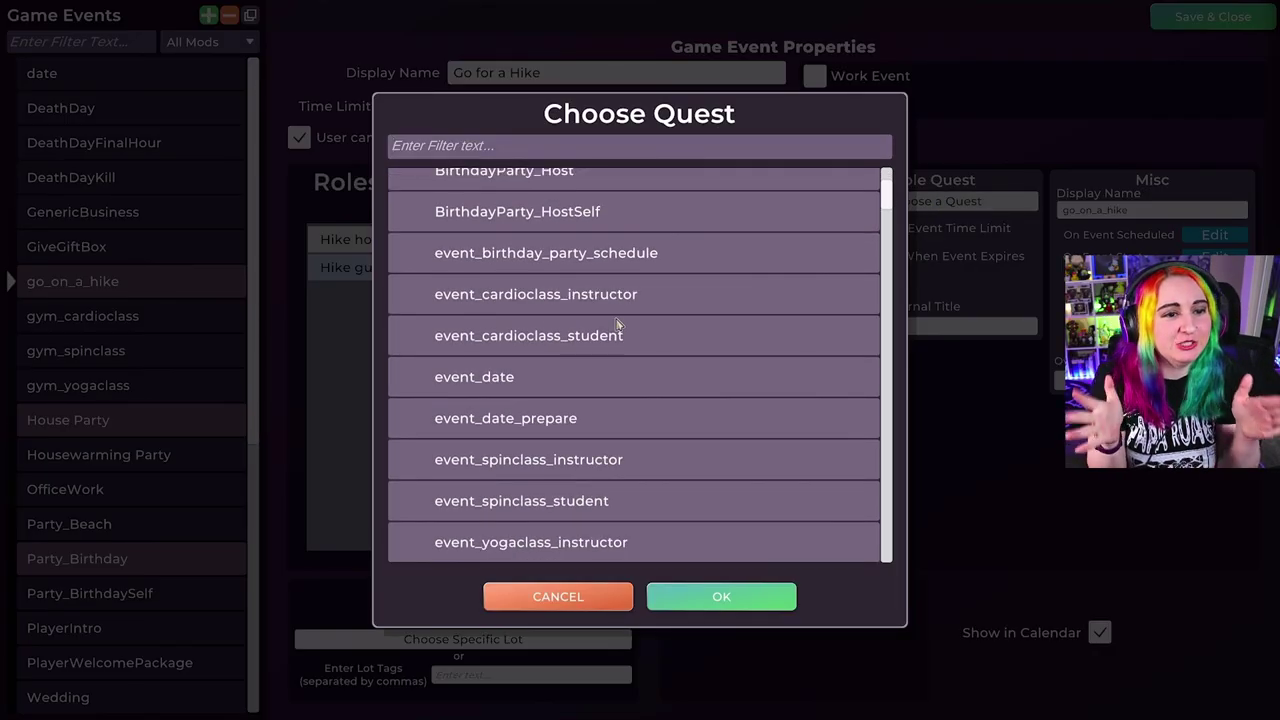
pyautogui.click(558, 596)
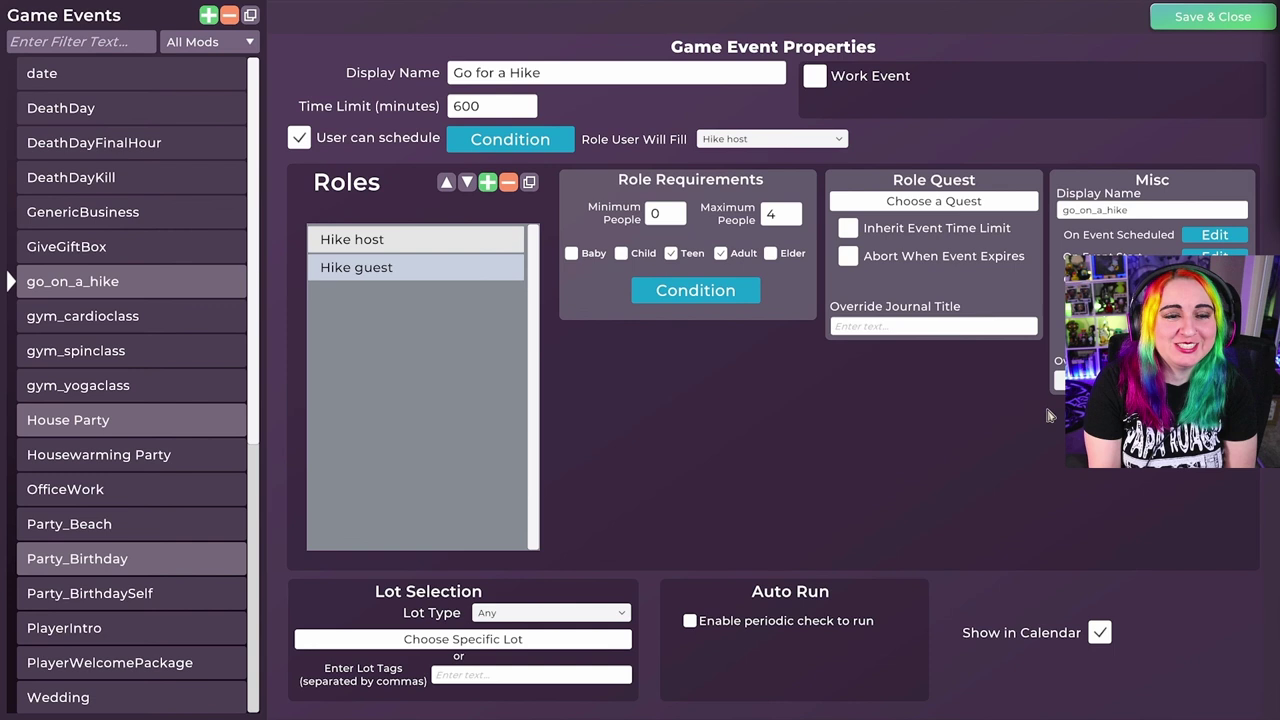
# Step: Search the lots for "picnic" and set Picnic 1 as the hike event's specific lot
pyautogui.click(560, 617)
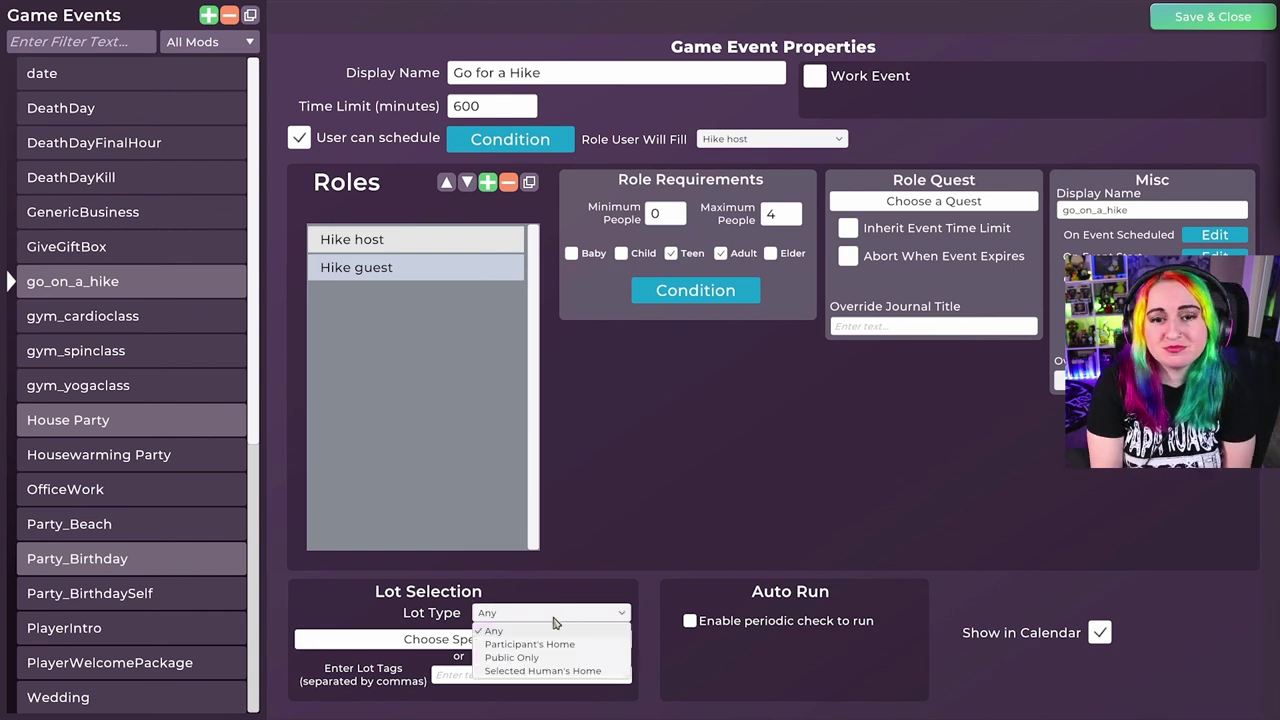
pyautogui.click(408, 645)
pyautogui.click(440, 640)
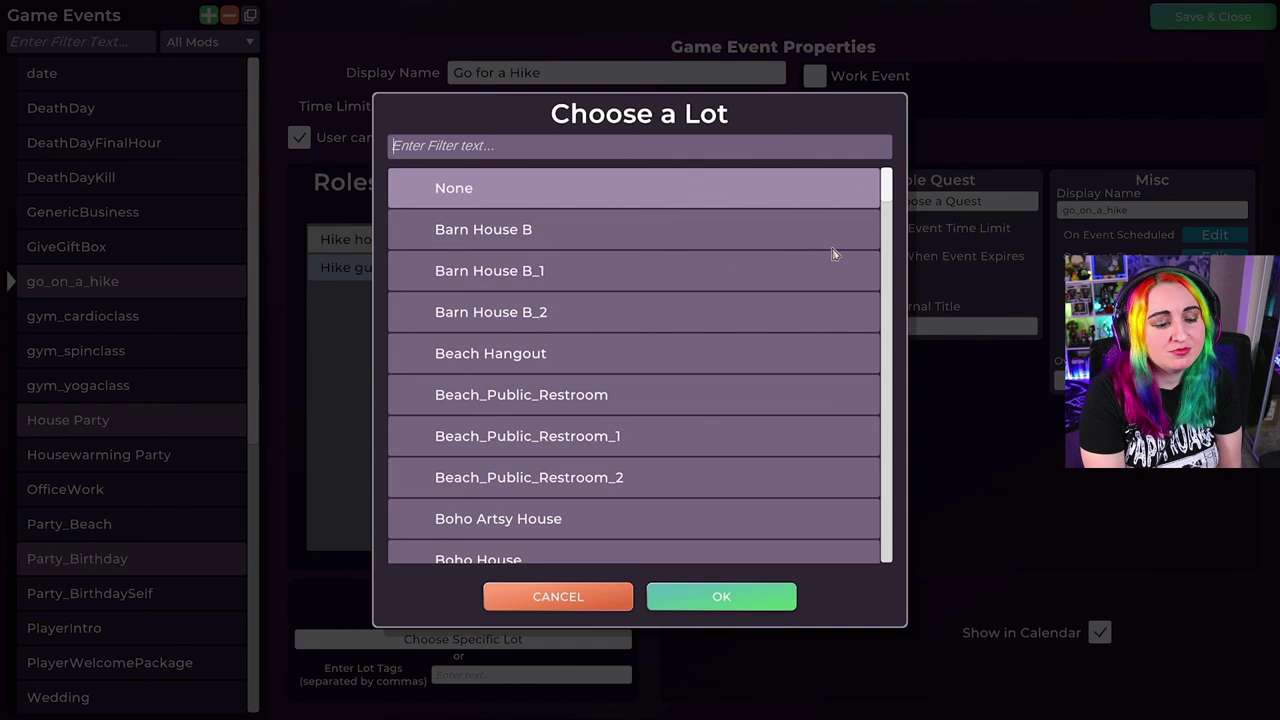
pyautogui.write('1')
pyautogui.scroll(-1, 653, 270)
pyautogui.press('BackSpace')
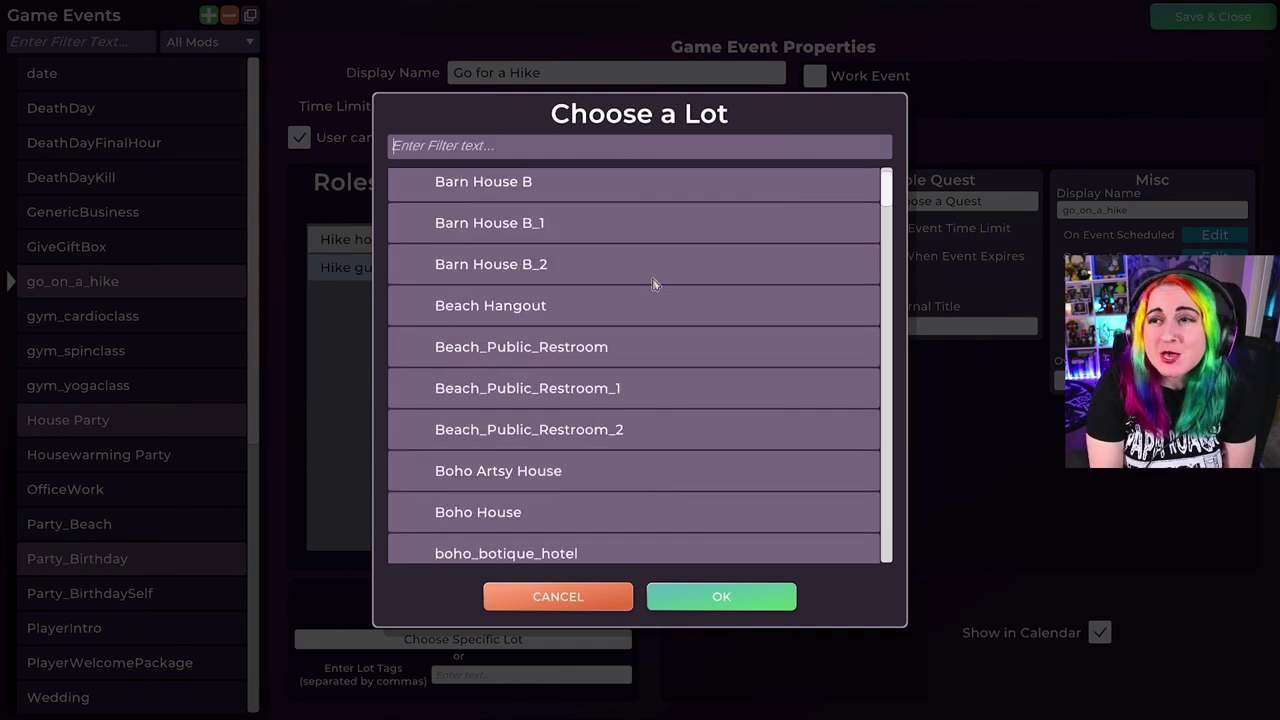
pyautogui.write('picnic')
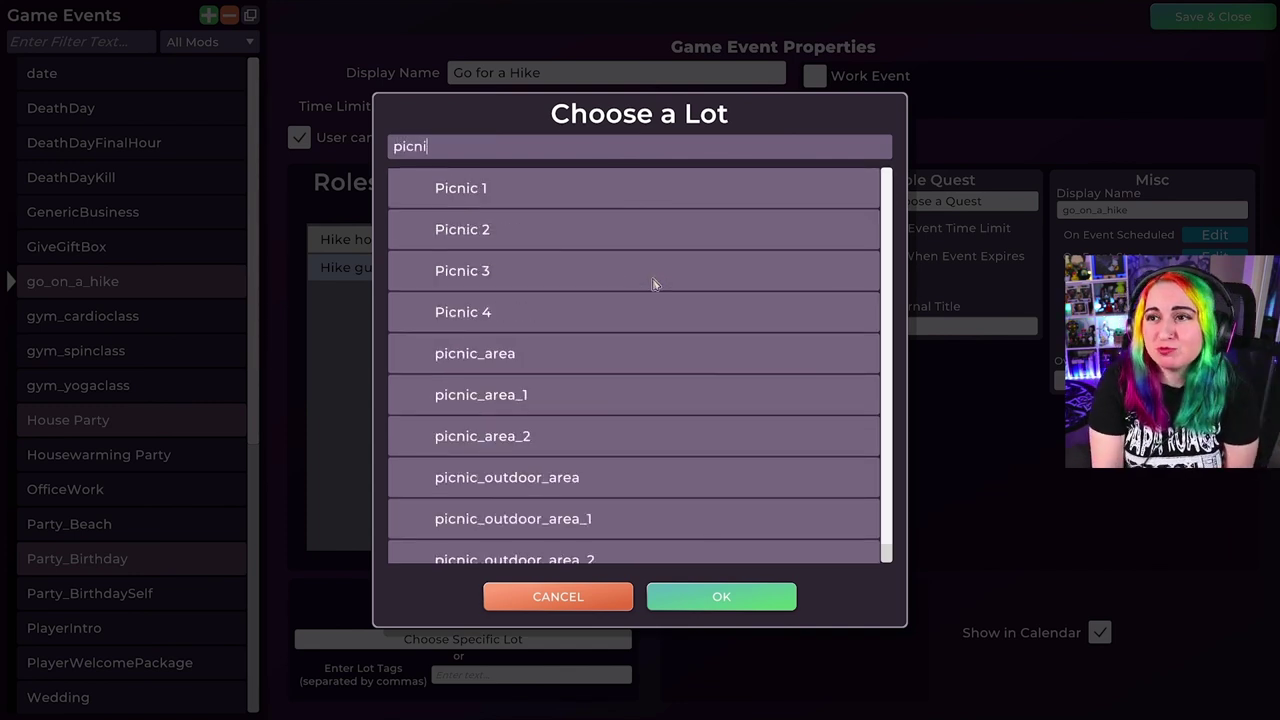
pyautogui.click(487, 196)
pyautogui.click(734, 600)
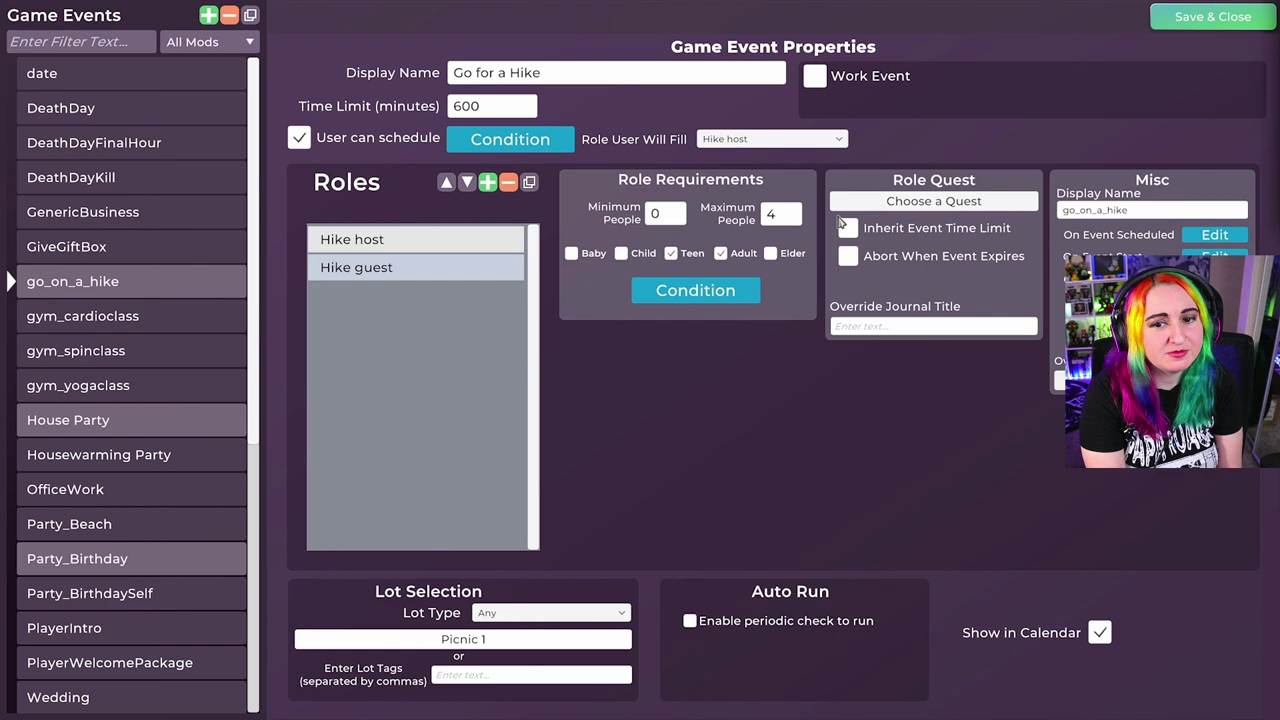
# Step: Save the event, then create a new quest in the Quests editor with the journal title "Lead the Hike"
pyautogui.click(1243, 18)
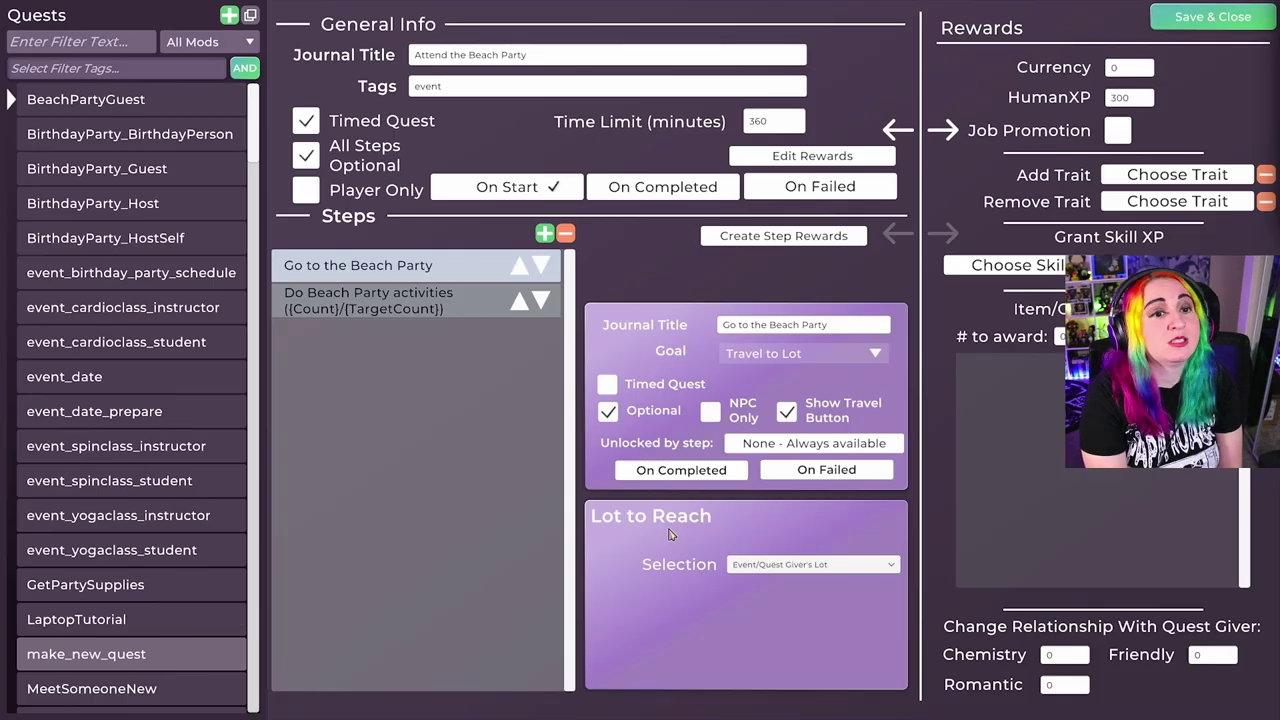
pyautogui.click(229, 15)
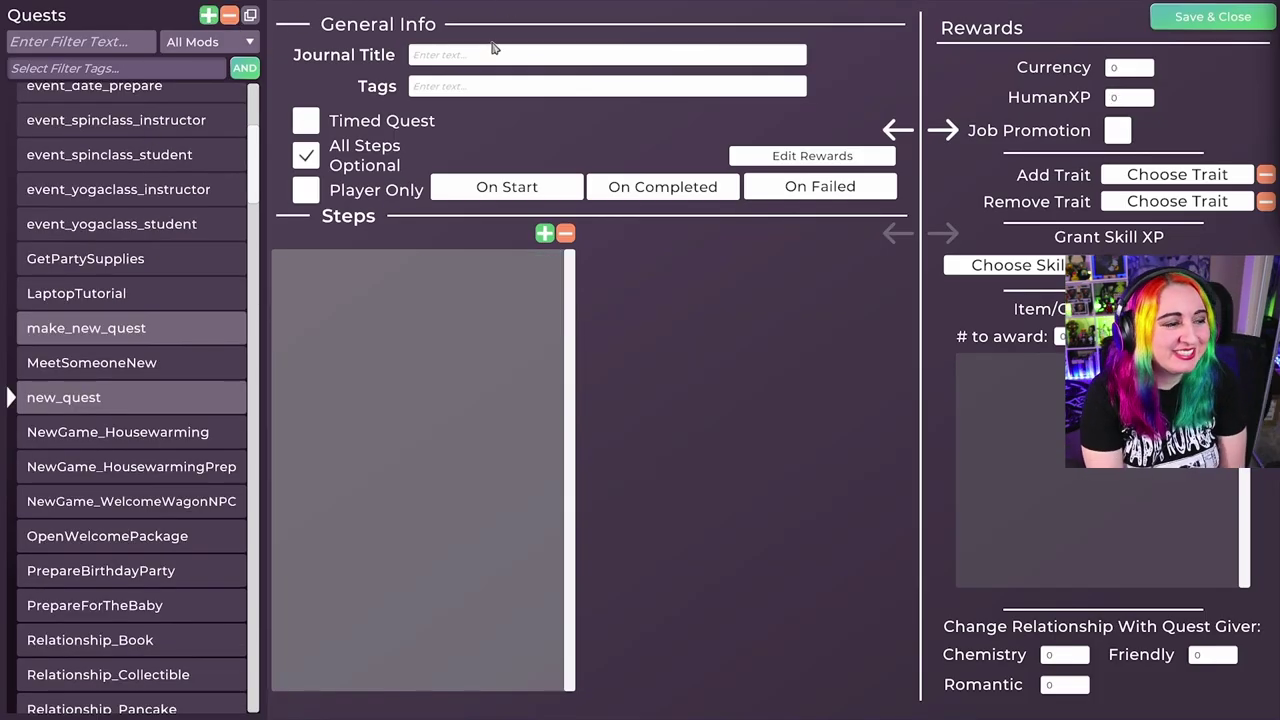
pyautogui.click(461, 56)
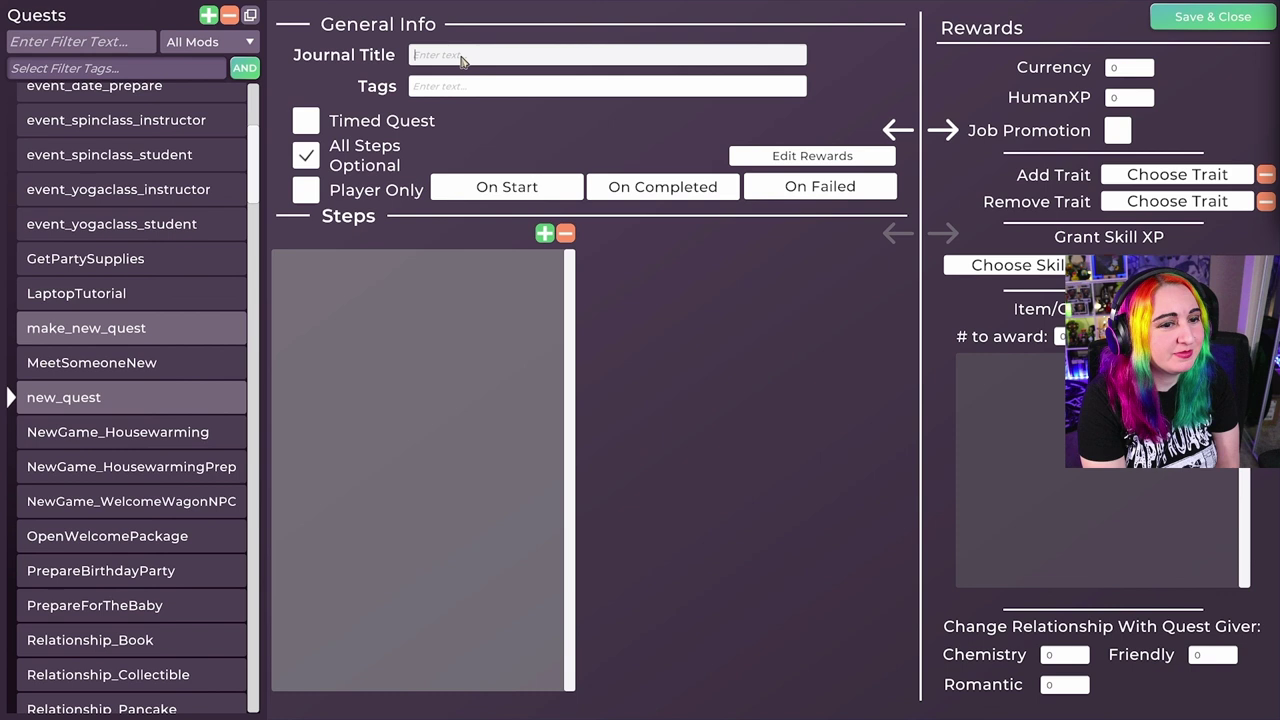
pyautogui.write('Lead the Hike')
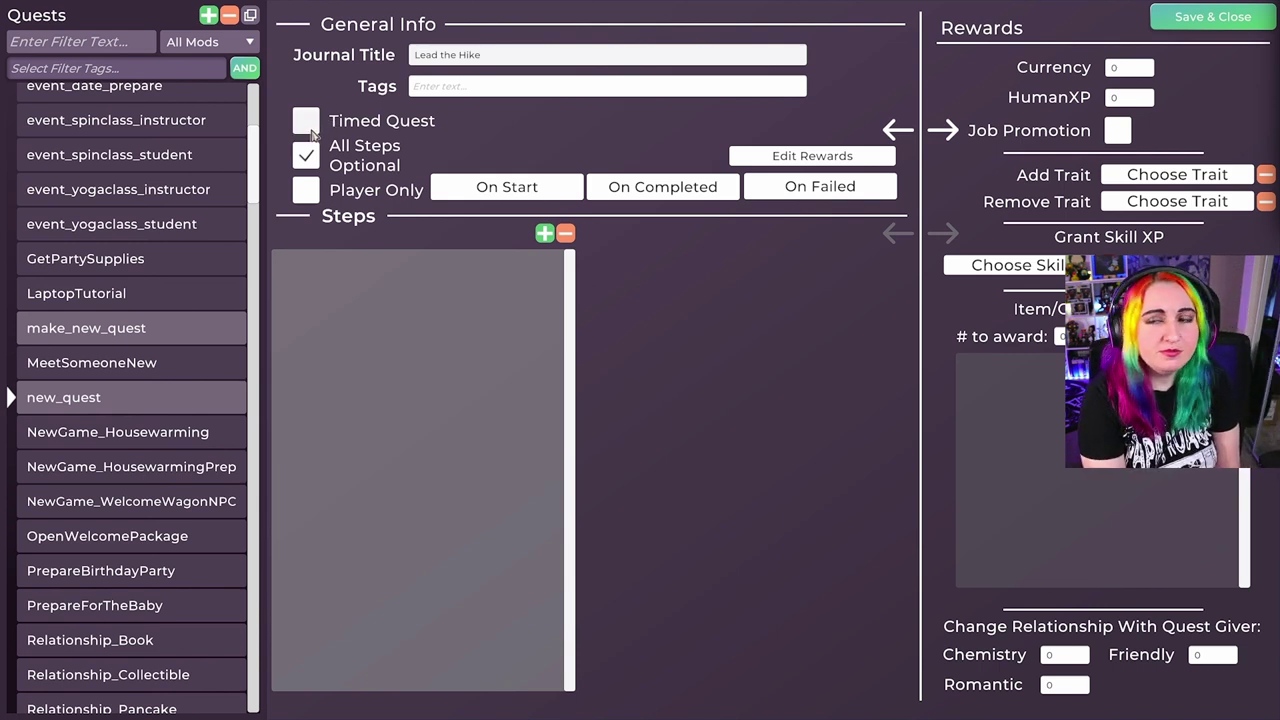
# Step: Make the quest timed with a 600-minute limit and set its HumanXP reward to 200
pyautogui.click(313, 127)
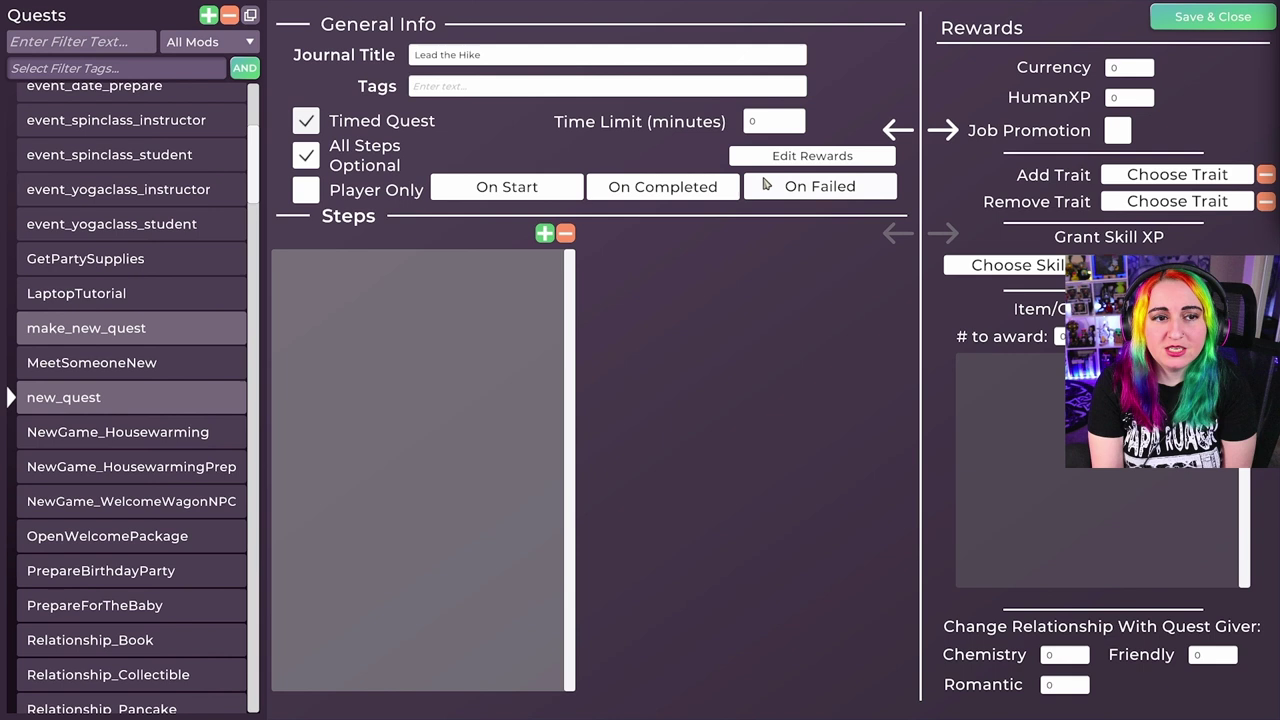
pyautogui.click(760, 128)
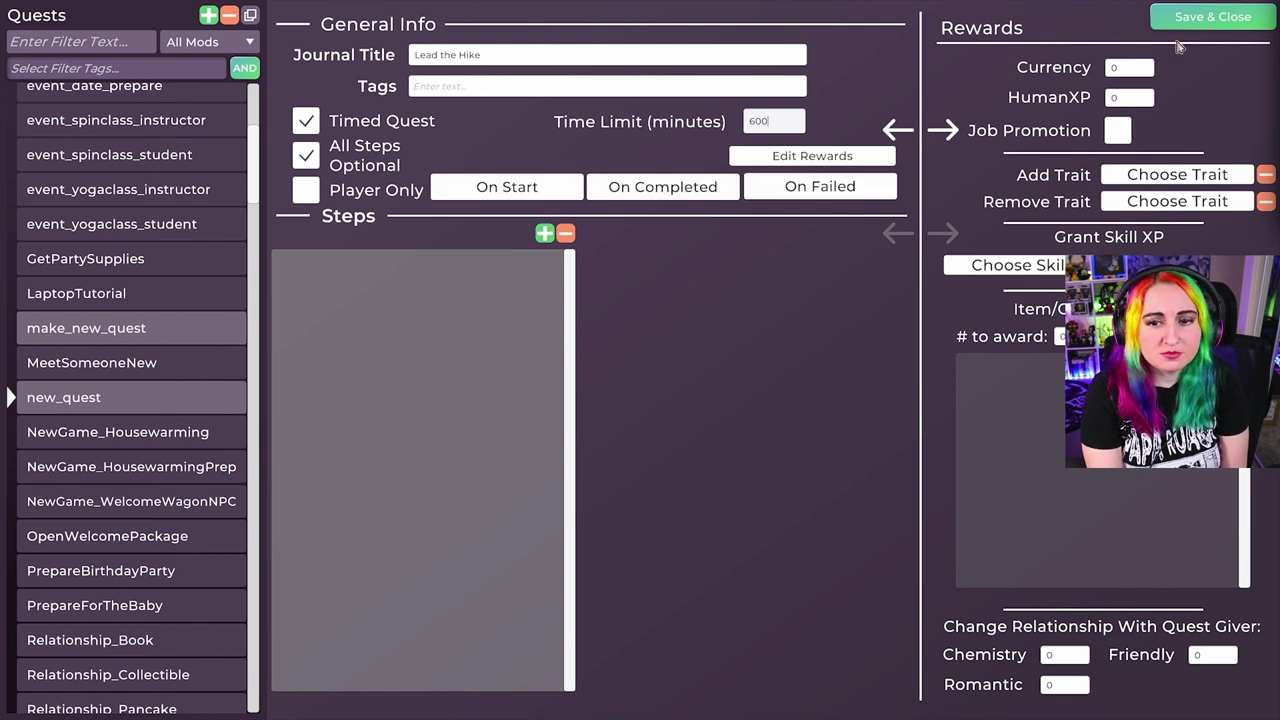
pyautogui.click(1130, 97)
pyautogui.write('20')
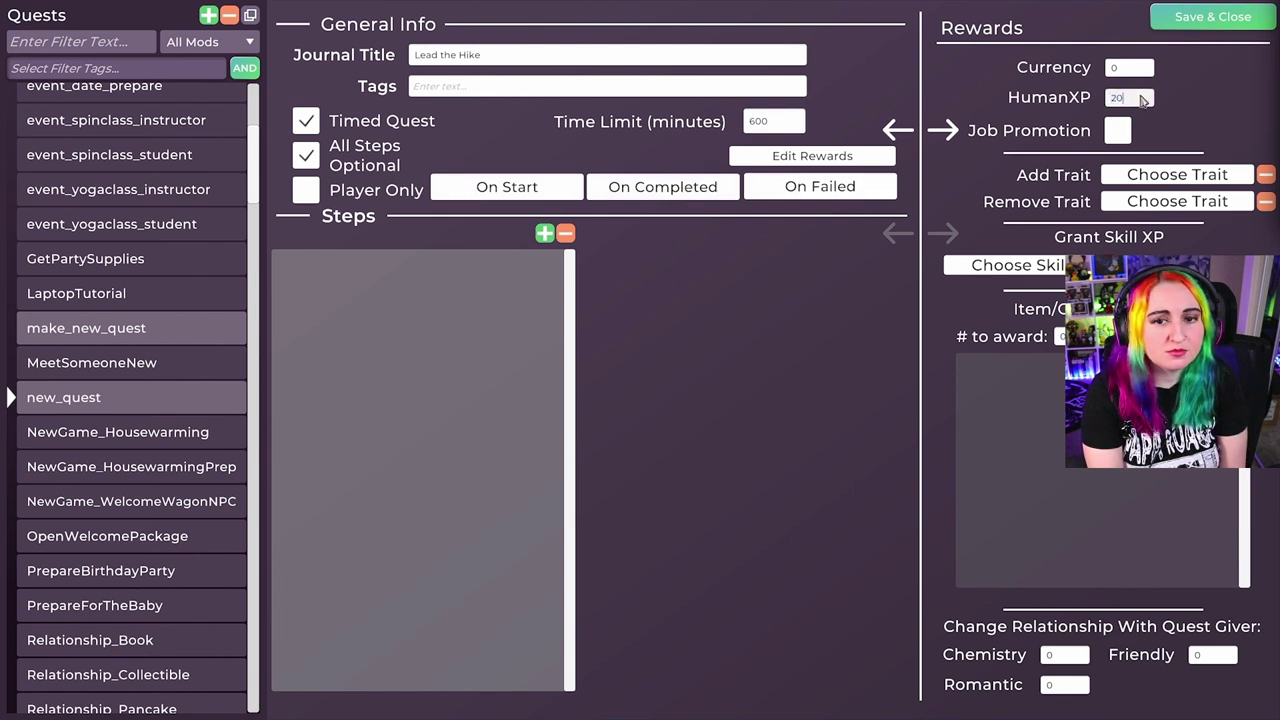
pyautogui.write('0')
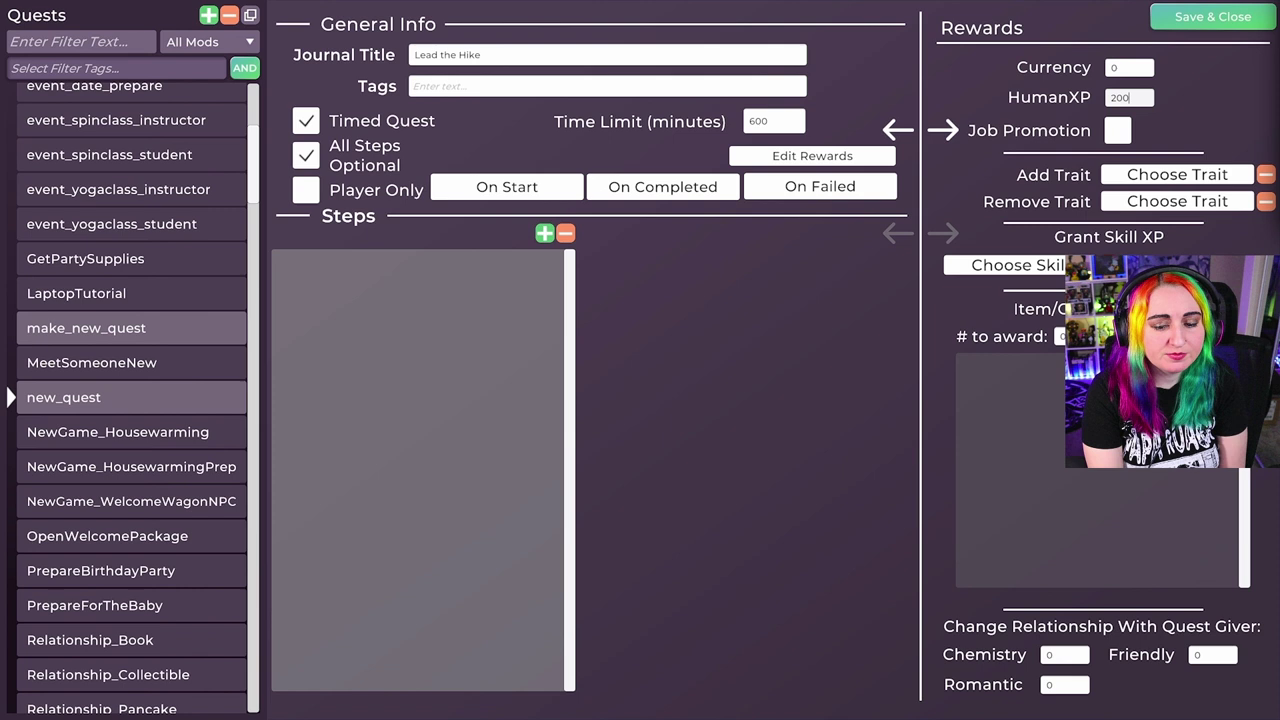
# Step: Add a Travel to Lot step titled "Get to Hiking Location" that targets the Event/Quest Giver's Lot
pyautogui.click(544, 233)
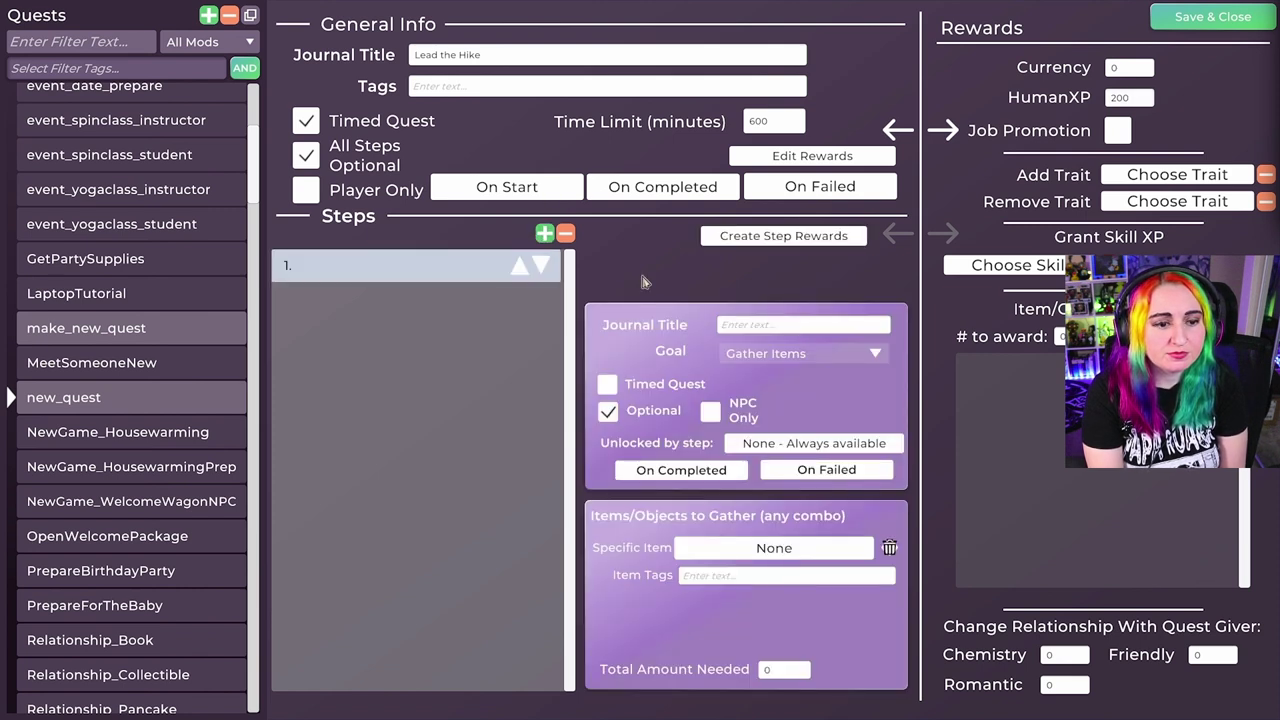
pyautogui.click(785, 331)
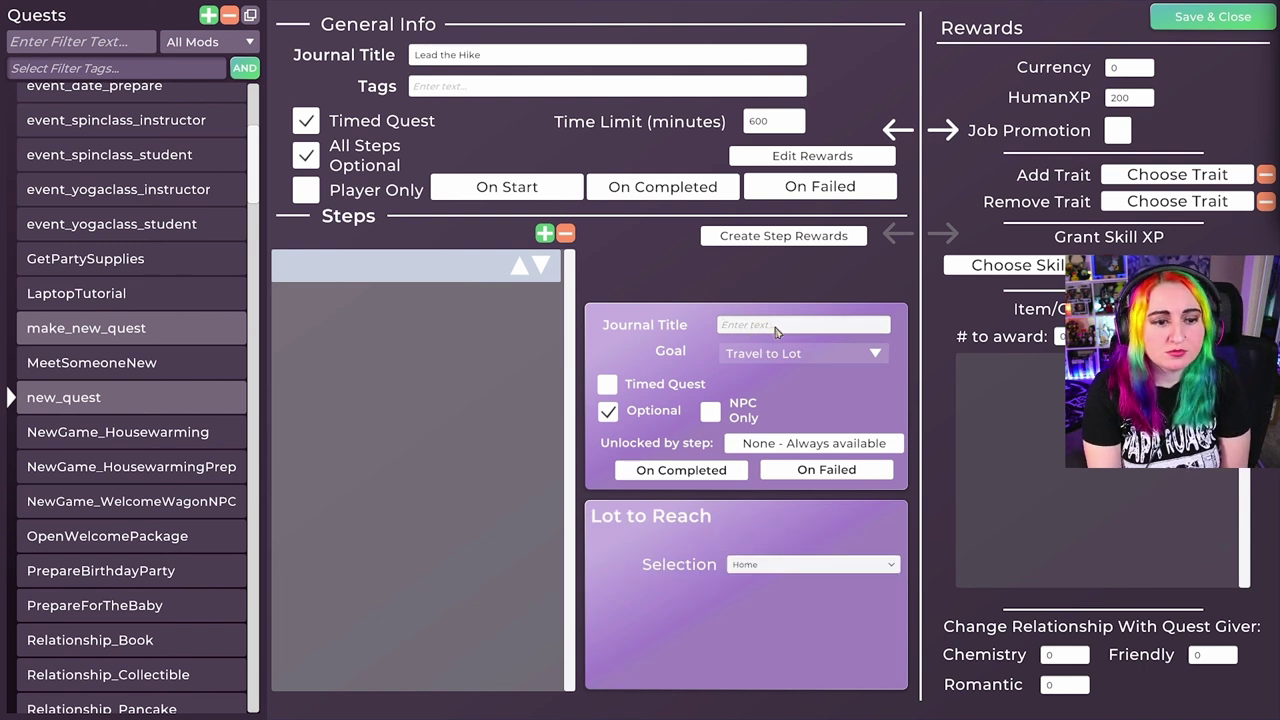
pyautogui.write('Get to Hiking Location')
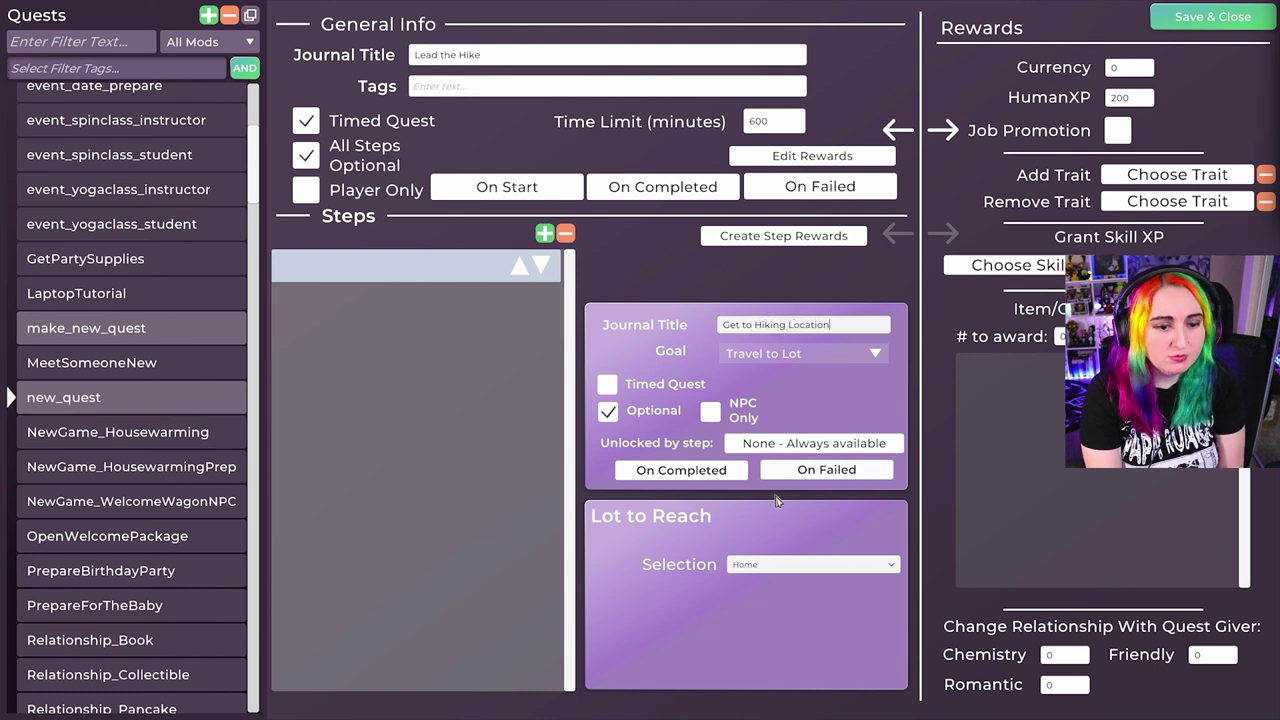
pyautogui.click(782, 568)
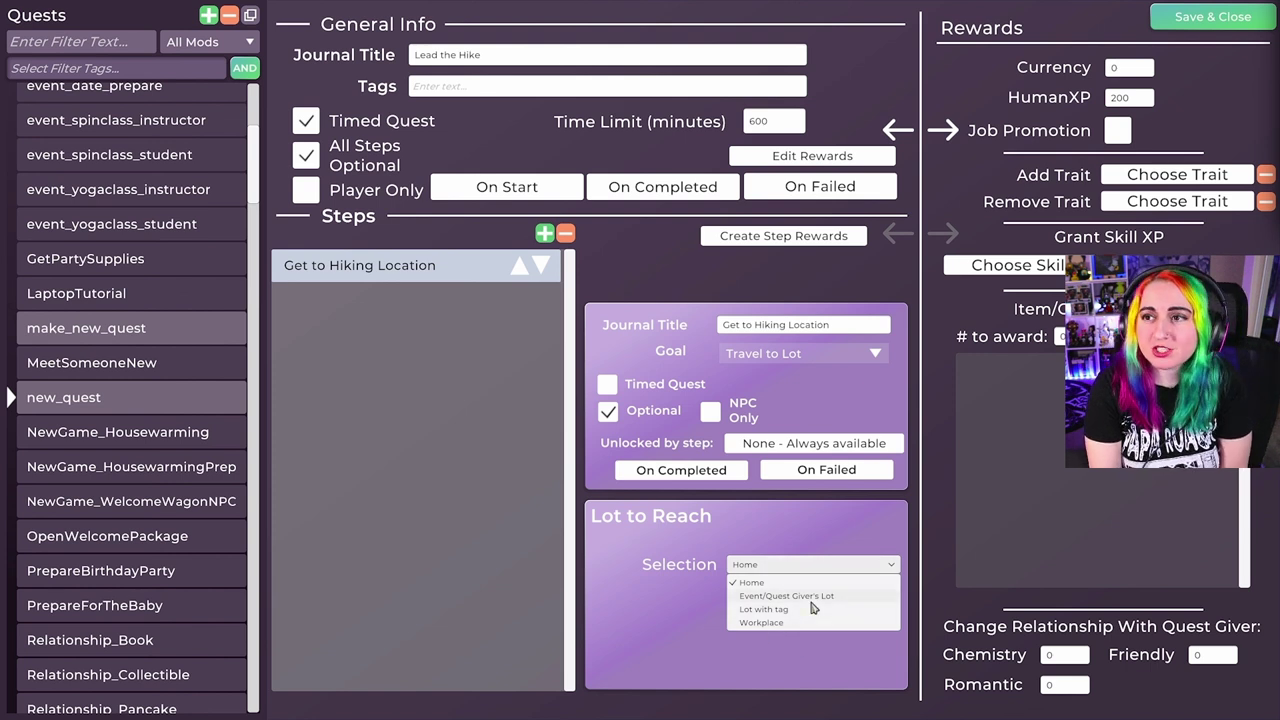
pyautogui.click(789, 596)
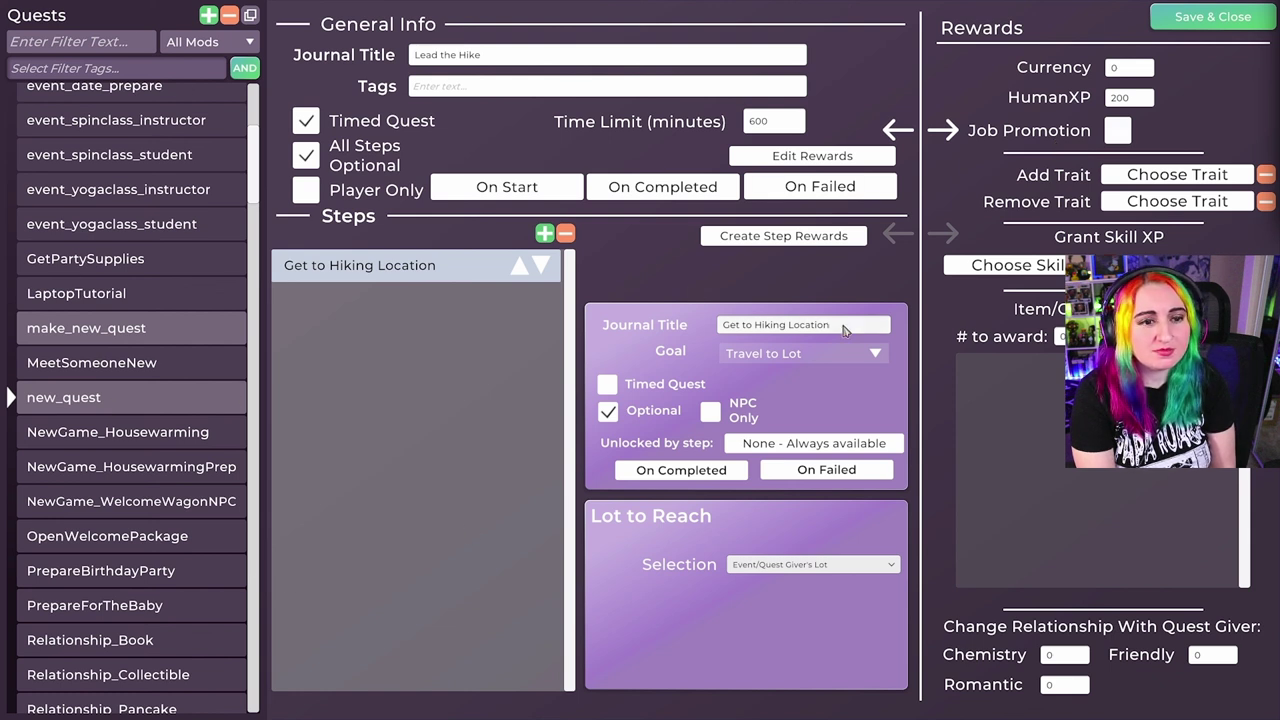
# Step: Add a second new quest and rename the "Lead the Hike" quest entry to "Hike Leader"
pyautogui.click(208, 15)
pyautogui.click(46, 405)
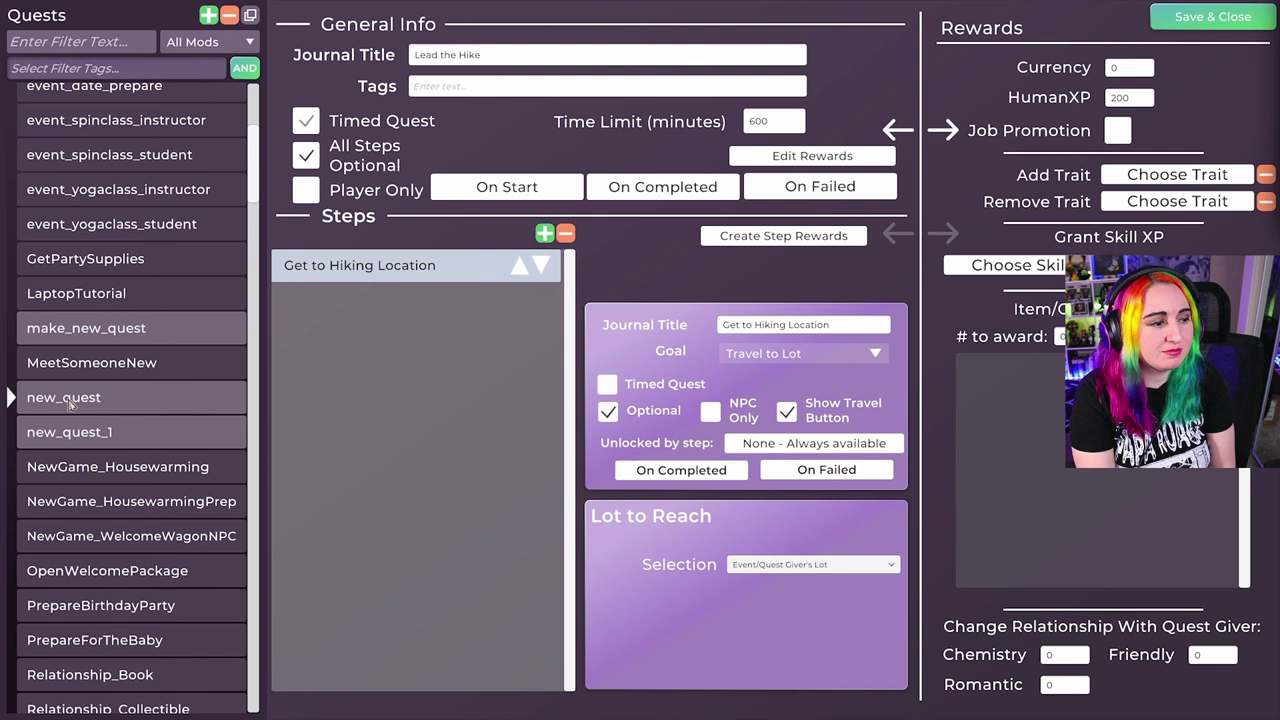
pyautogui.click(70, 405)
pyautogui.write('Hike Le')
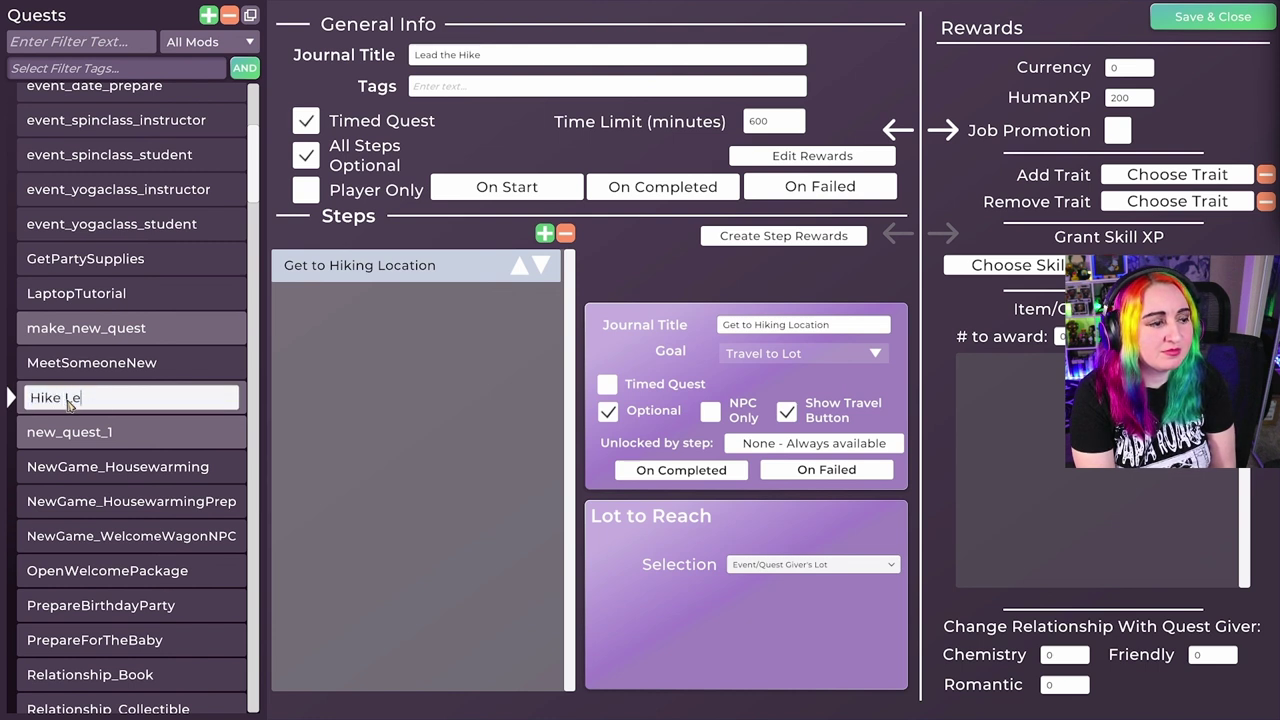
pyautogui.write('ader')
pyautogui.press('Return')
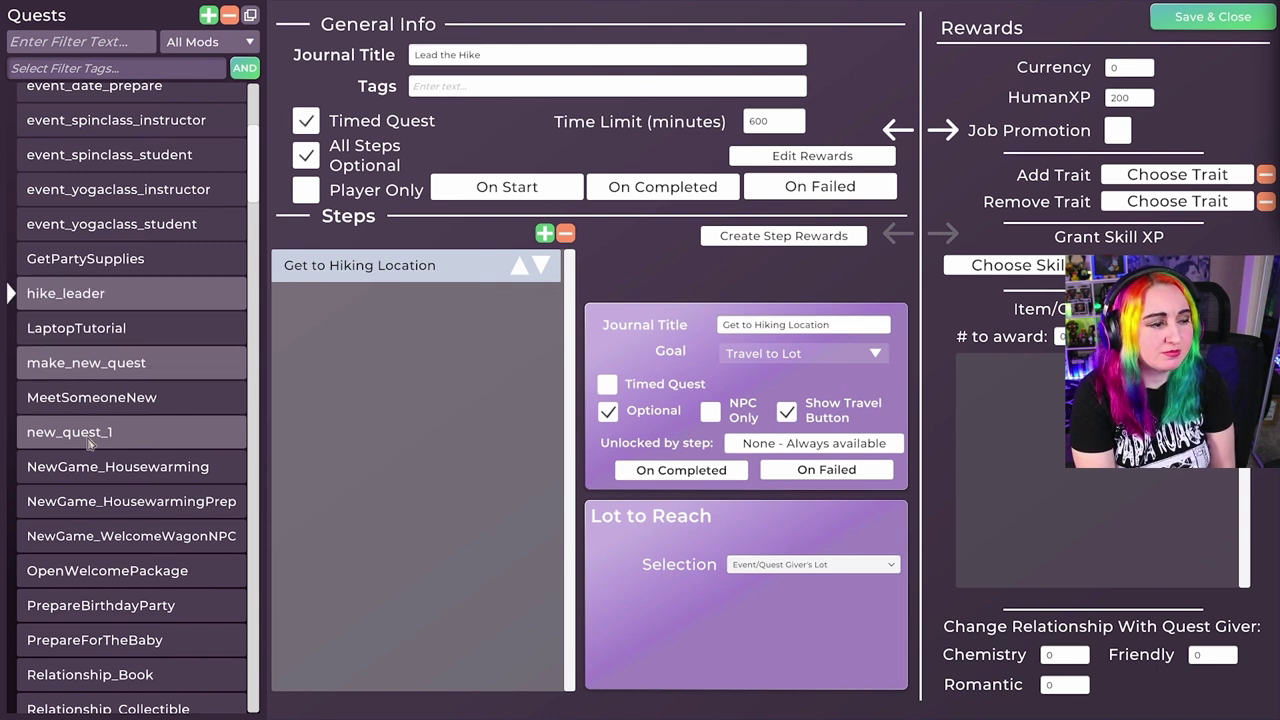
# Step: Rename the new_quest_1 entry to "Hike guest"
pyautogui.doubleClick(86, 432)
pyautogui.write('Hike quest')
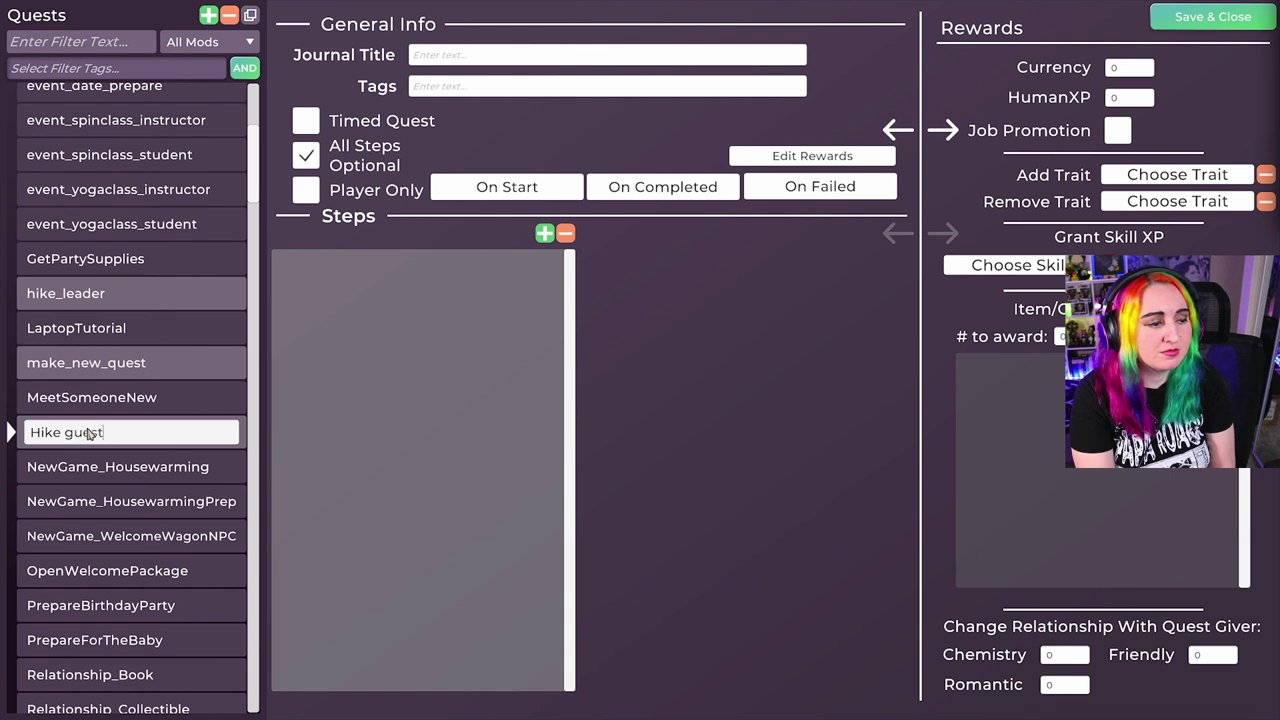
pyautogui.press('Return')
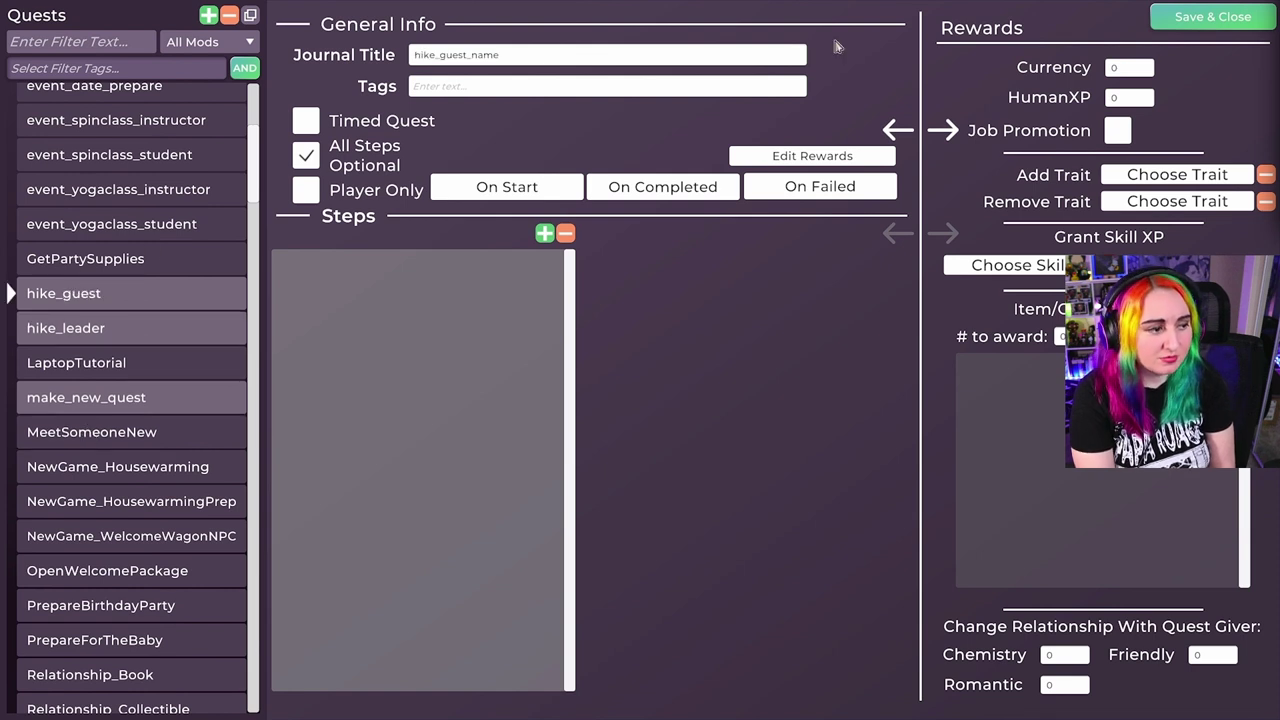
# Step: Change the guest quest's journal title to "Enjoy the Hike" and make it a timed quest of 600 minutes
pyautogui.click(484, 56)
pyautogui.doubleClick(484, 57)
pyautogui.hotkey('ctrl', 'a')
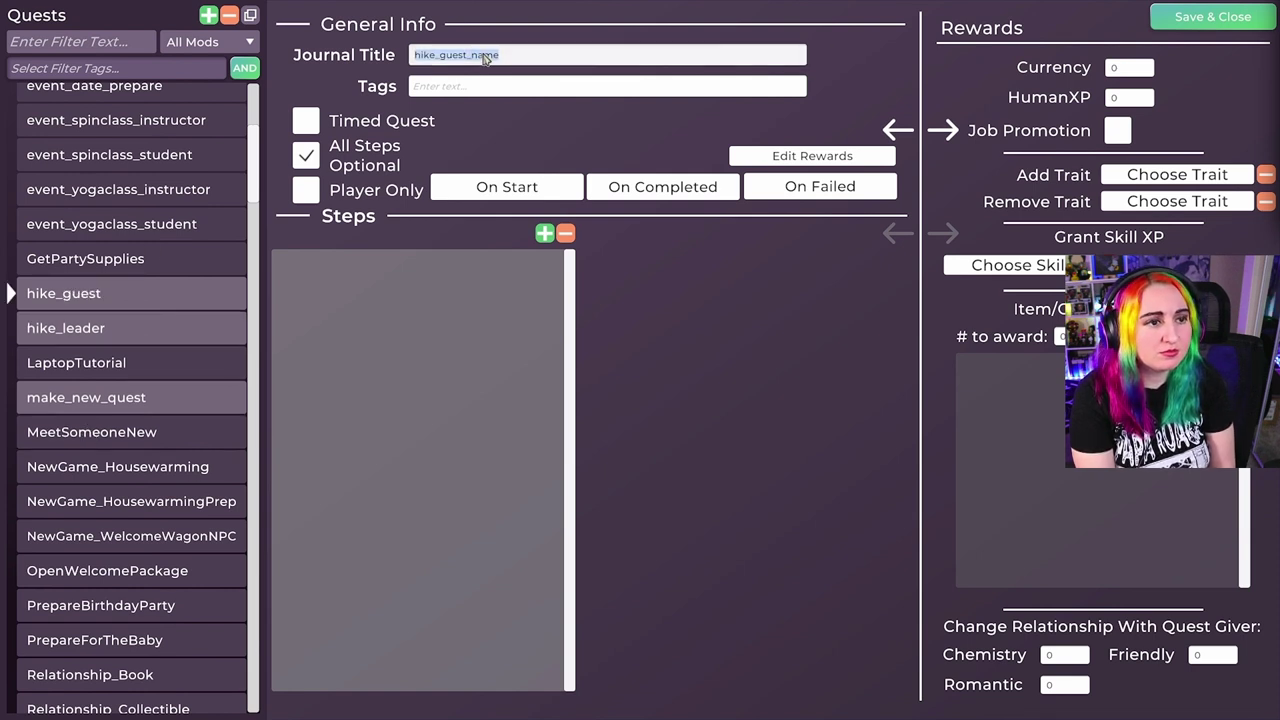
pyautogui.write('Enjoy the Hike')
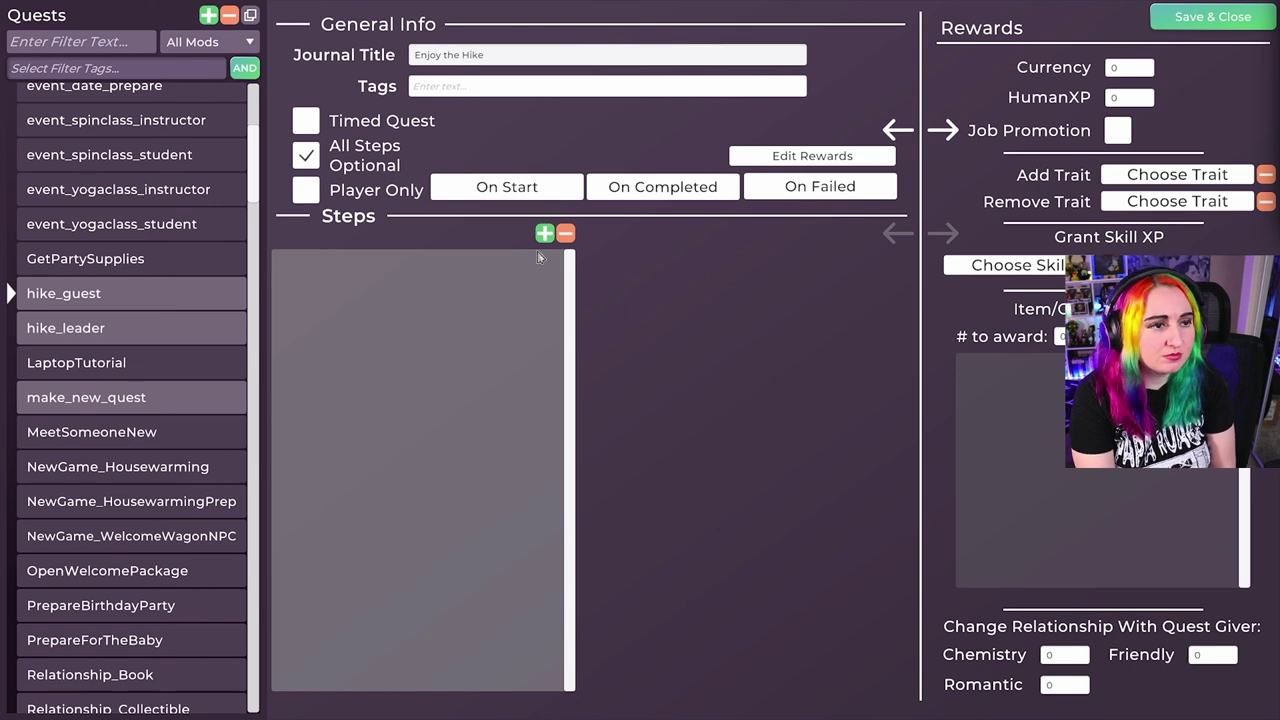
pyautogui.click(310, 114)
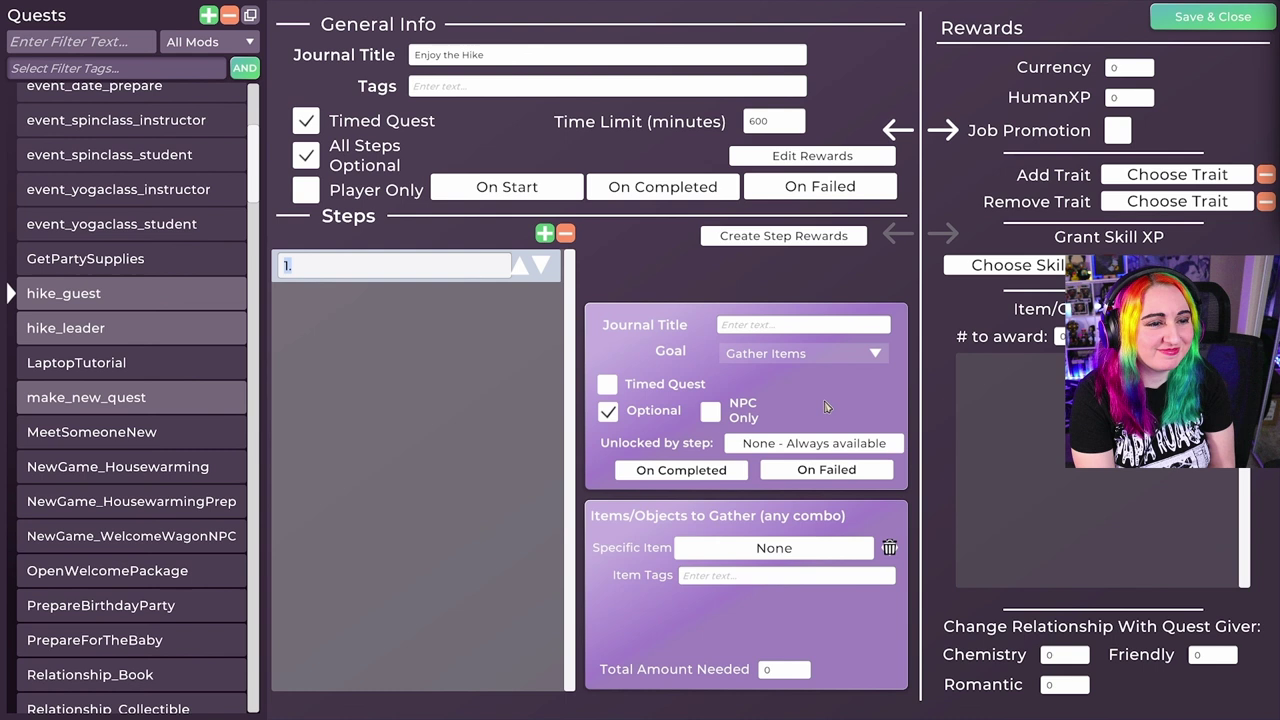
# Step: Try to name the guest quest's first step "Take photos" in the step list
pyautogui.write('ake p')
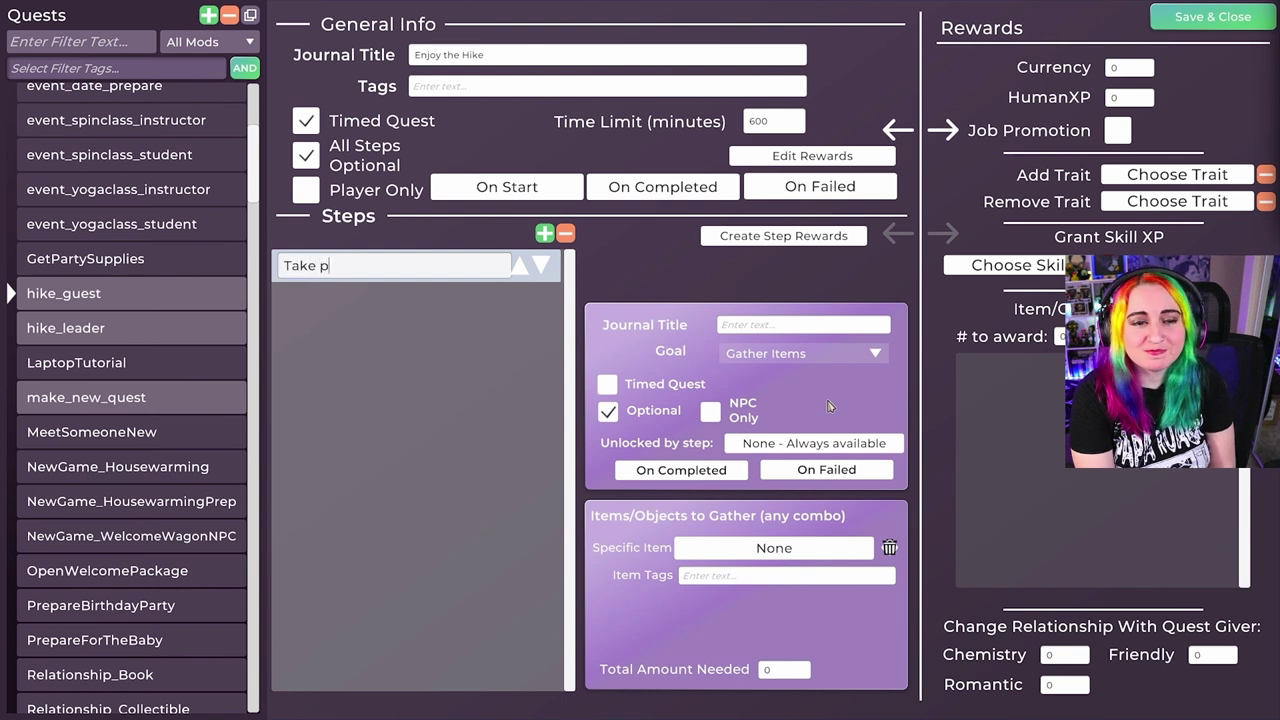
pyautogui.write('hotos')
pyautogui.press('Return')
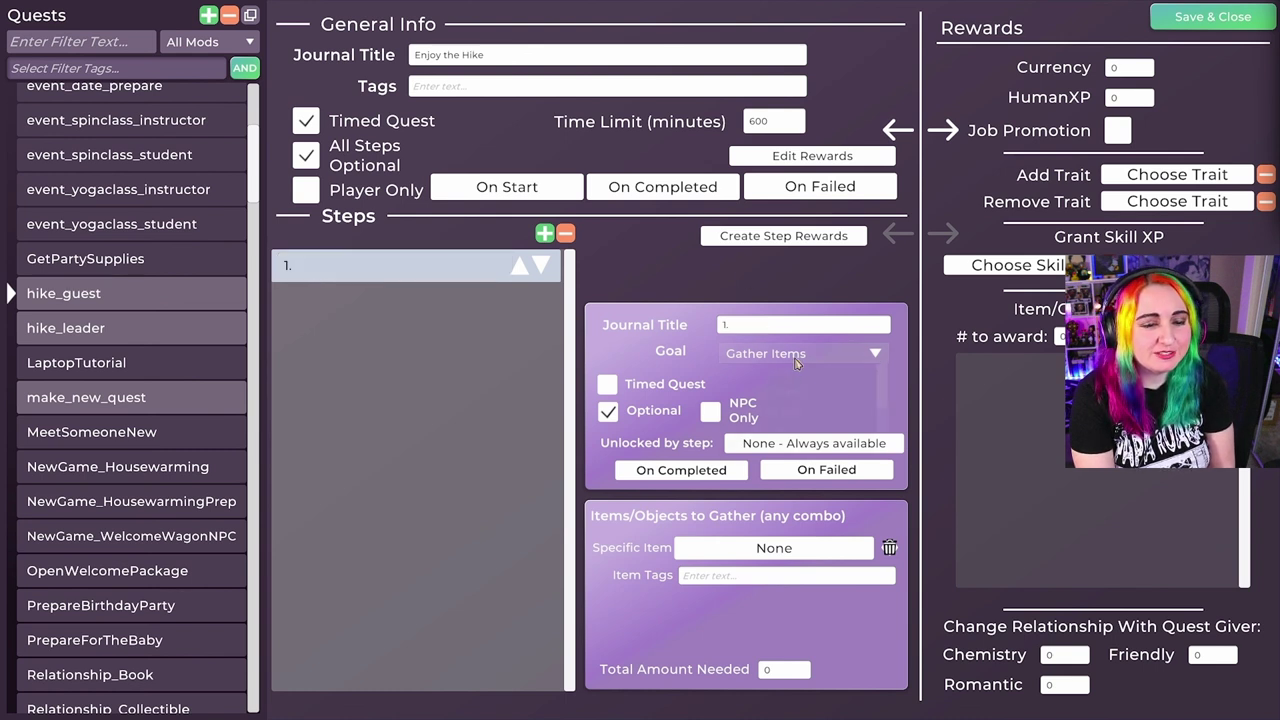
# Step: Set the guest step's goal to Take Photograph and its journal title to "Take Photos of the Views"
pyautogui.click(818, 352)
pyautogui.scroll(-5, 870, 405)
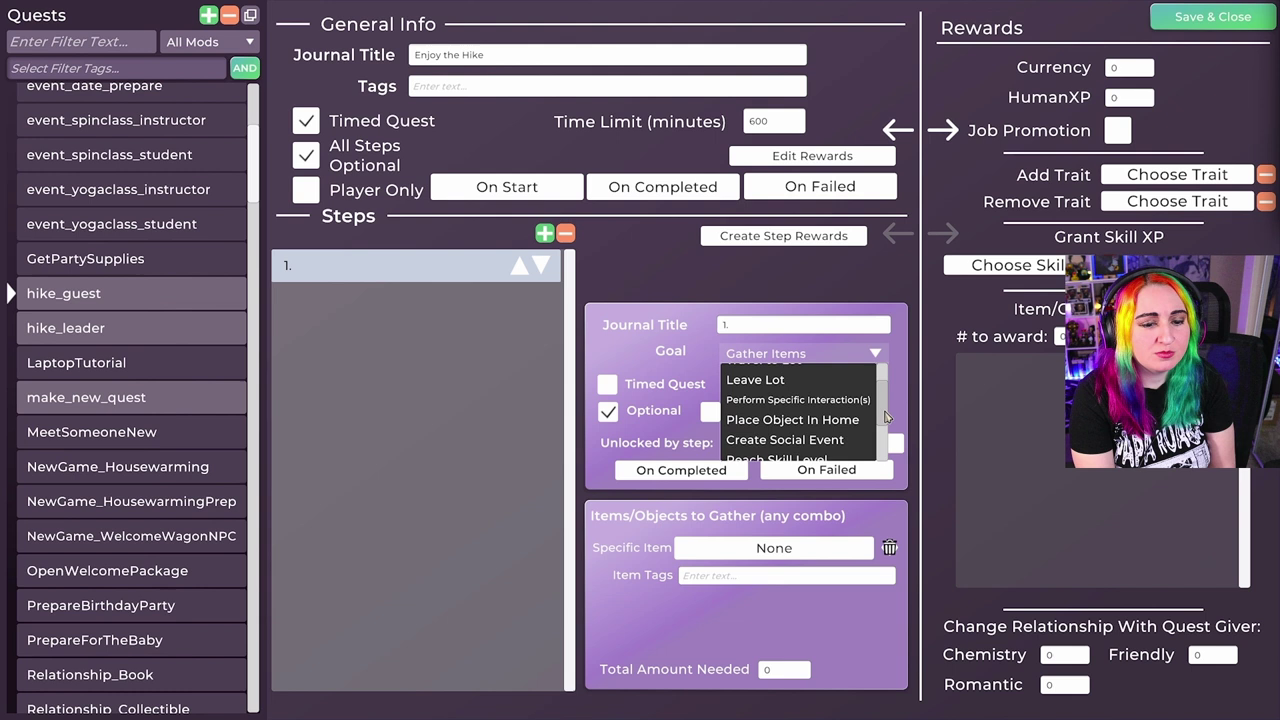
pyautogui.click(860, 408)
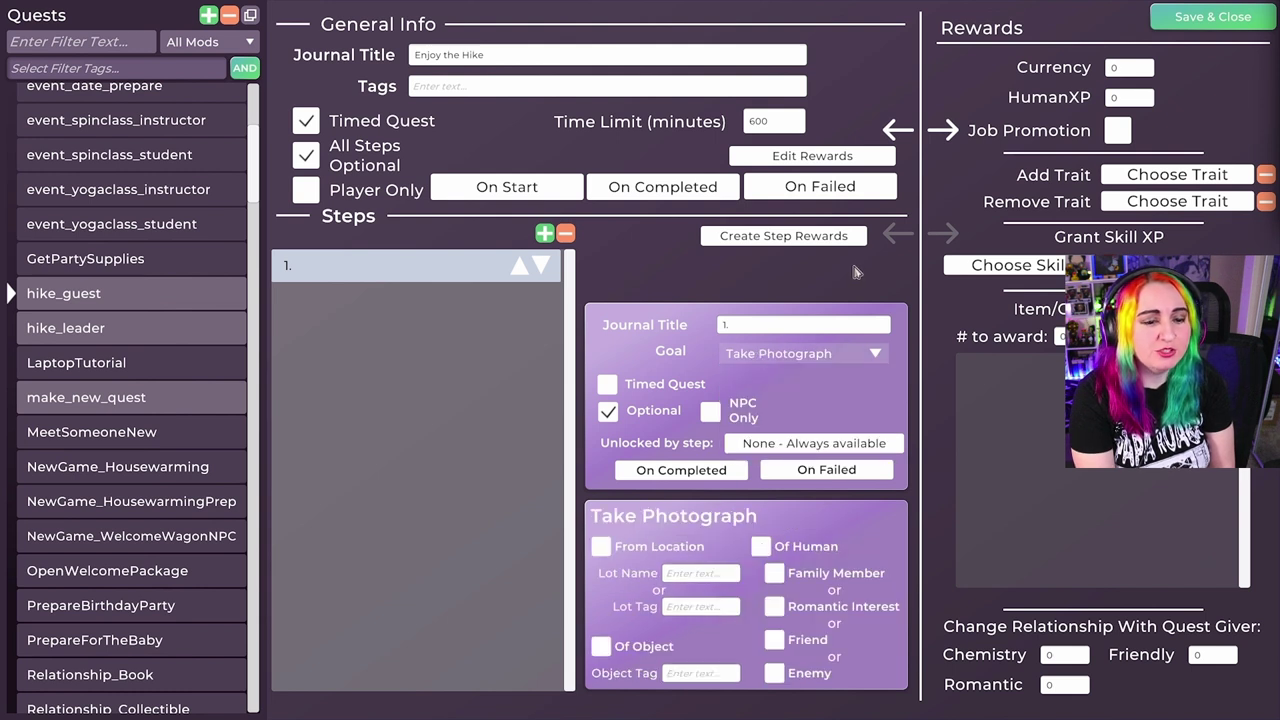
pyautogui.click(753, 328)
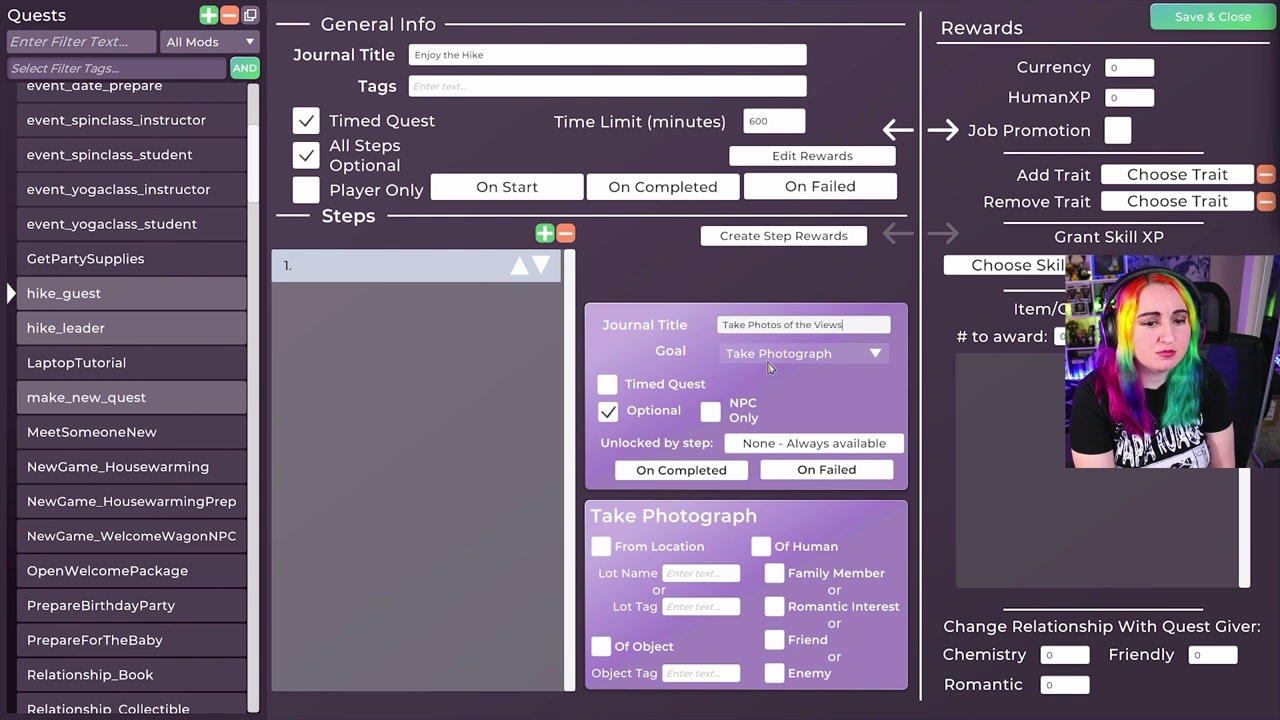
# Step: Limit the photograph step to humans at the lot "picnic 1" and add the attitude_cheerful trait as a quest reward
pyautogui.click(795, 403)
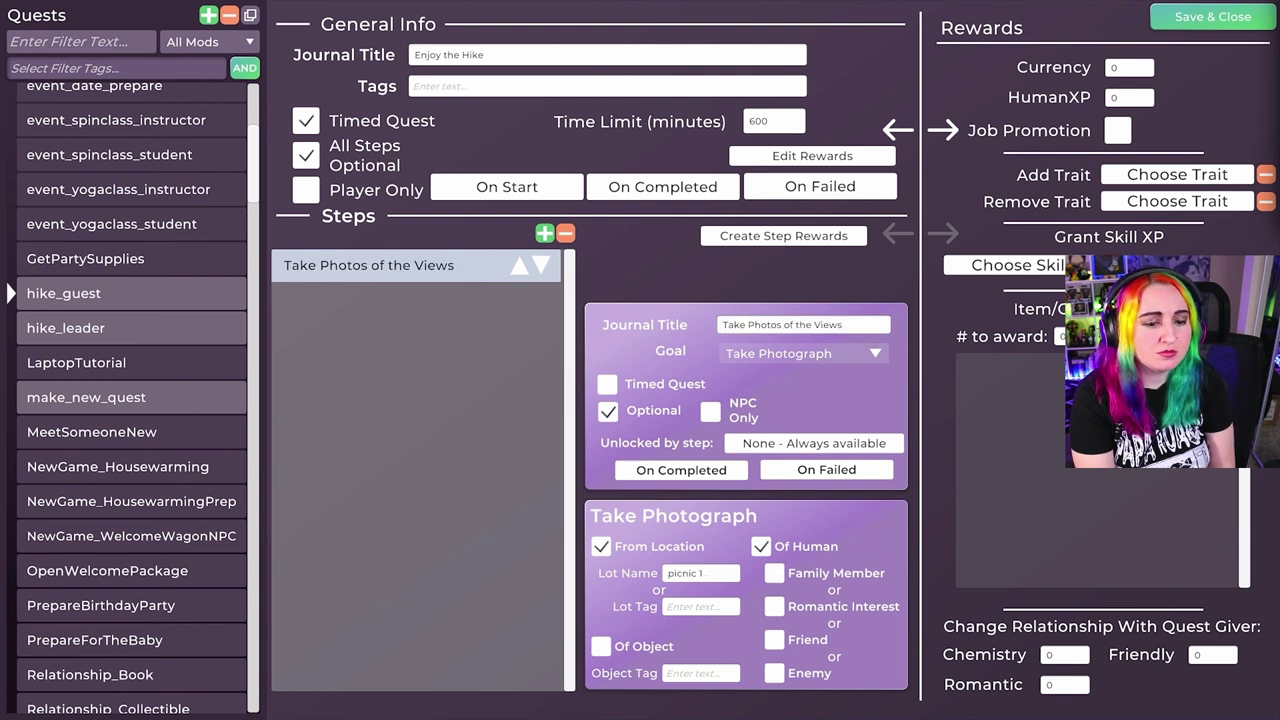
pyautogui.click(1232, 176)
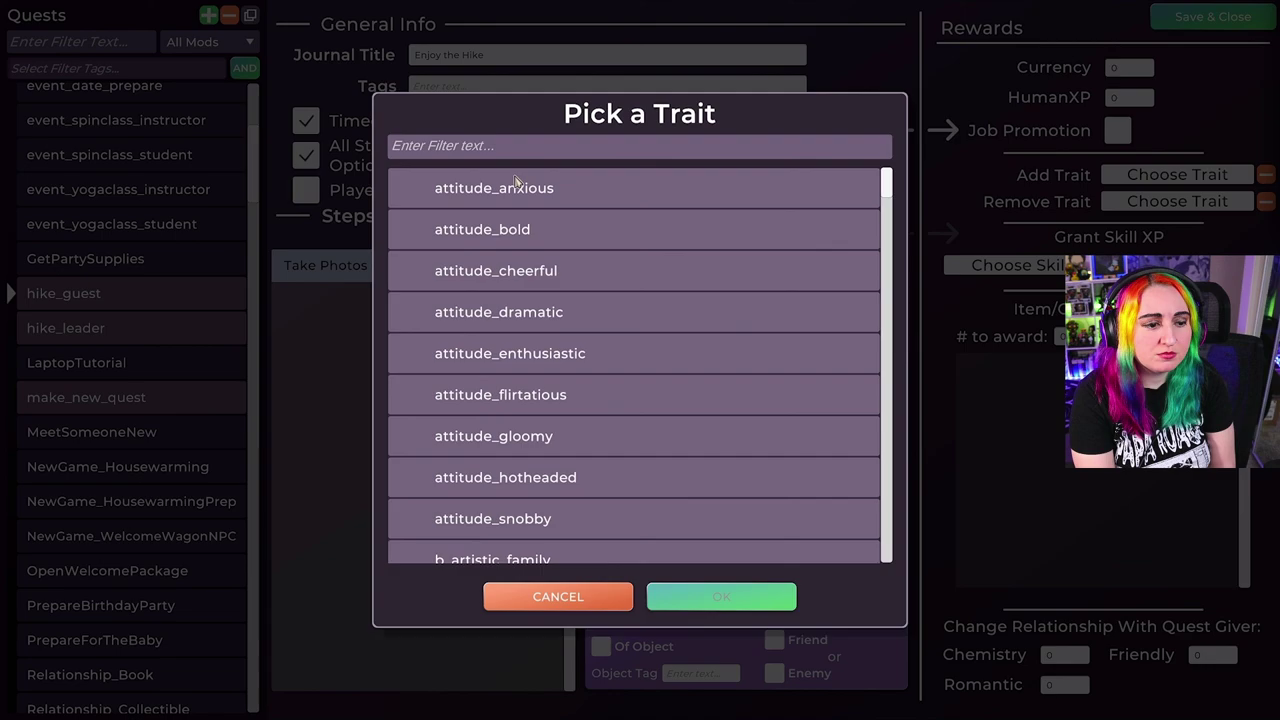
pyautogui.click(698, 598)
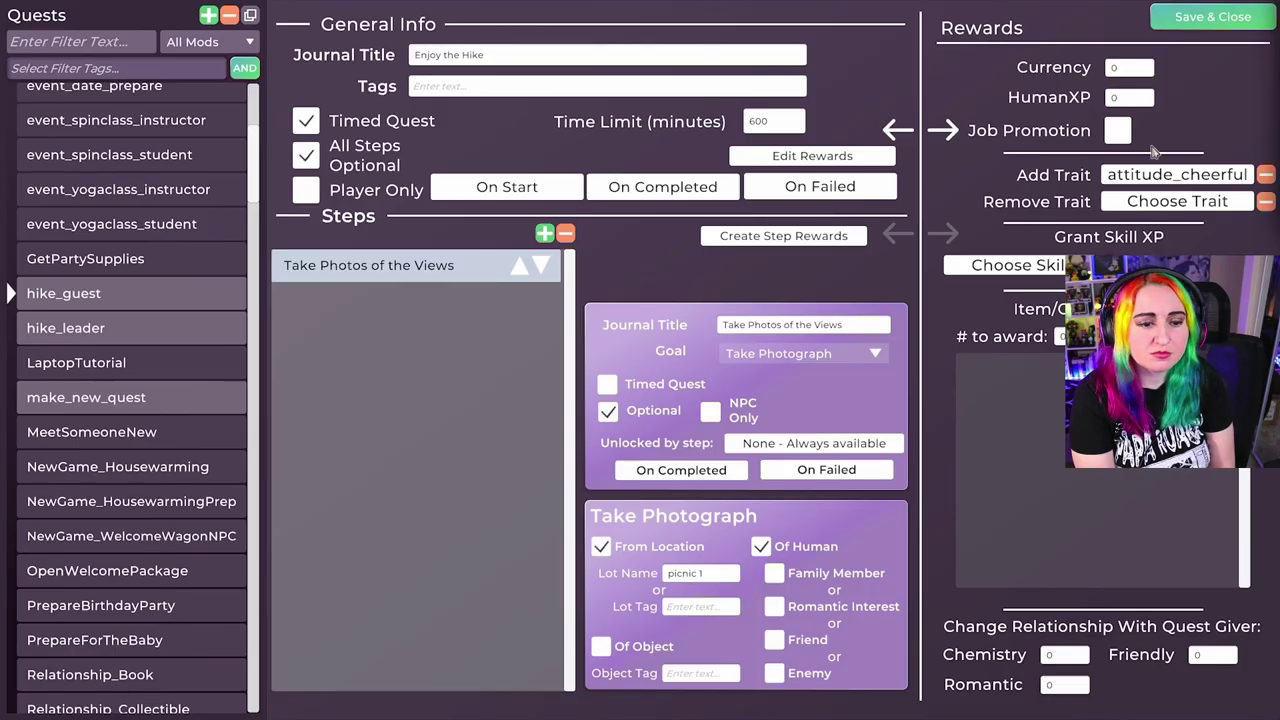
# Step: Set the guest quest's HumanXP reward to 200 and choose Fitness as the skill that is granted XP
pyautogui.click(1143, 99)
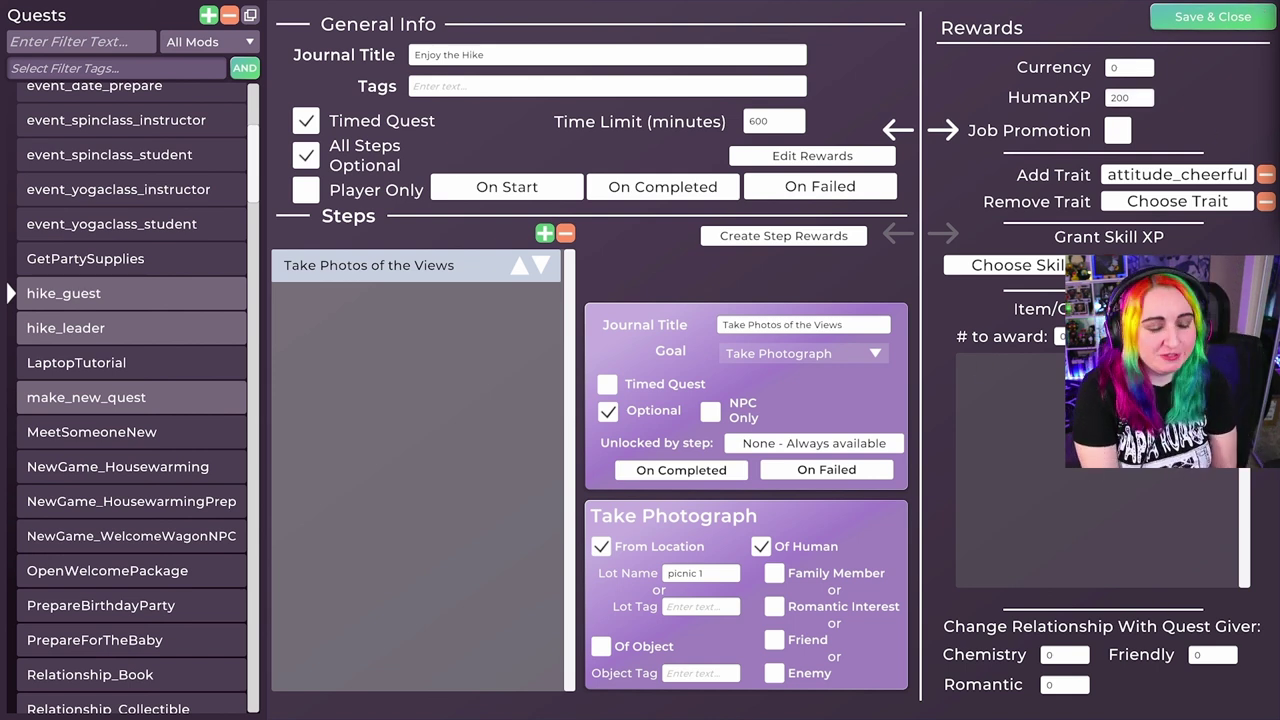
pyautogui.click(1010, 265)
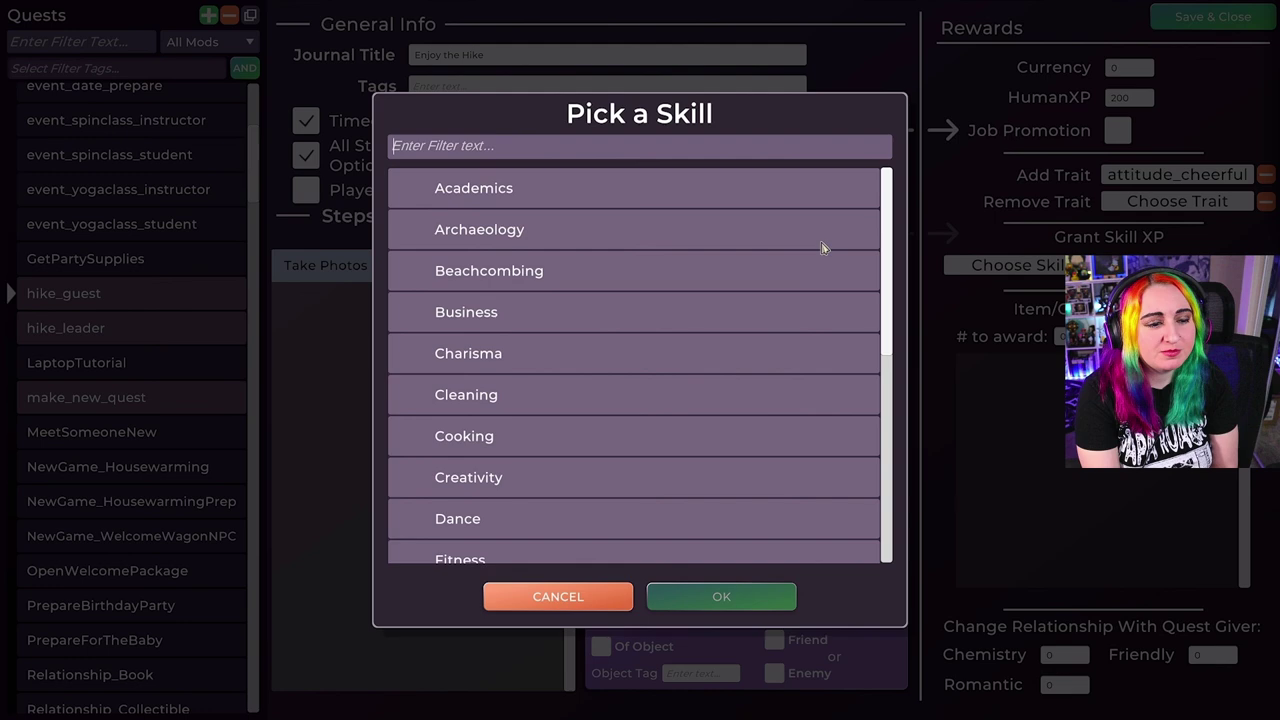
pyautogui.moveTo(886, 250)
pyautogui.mouseDown()
pyautogui.moveTo(894, 437)
pyautogui.moveTo(906, 238)
pyautogui.mouseUp()
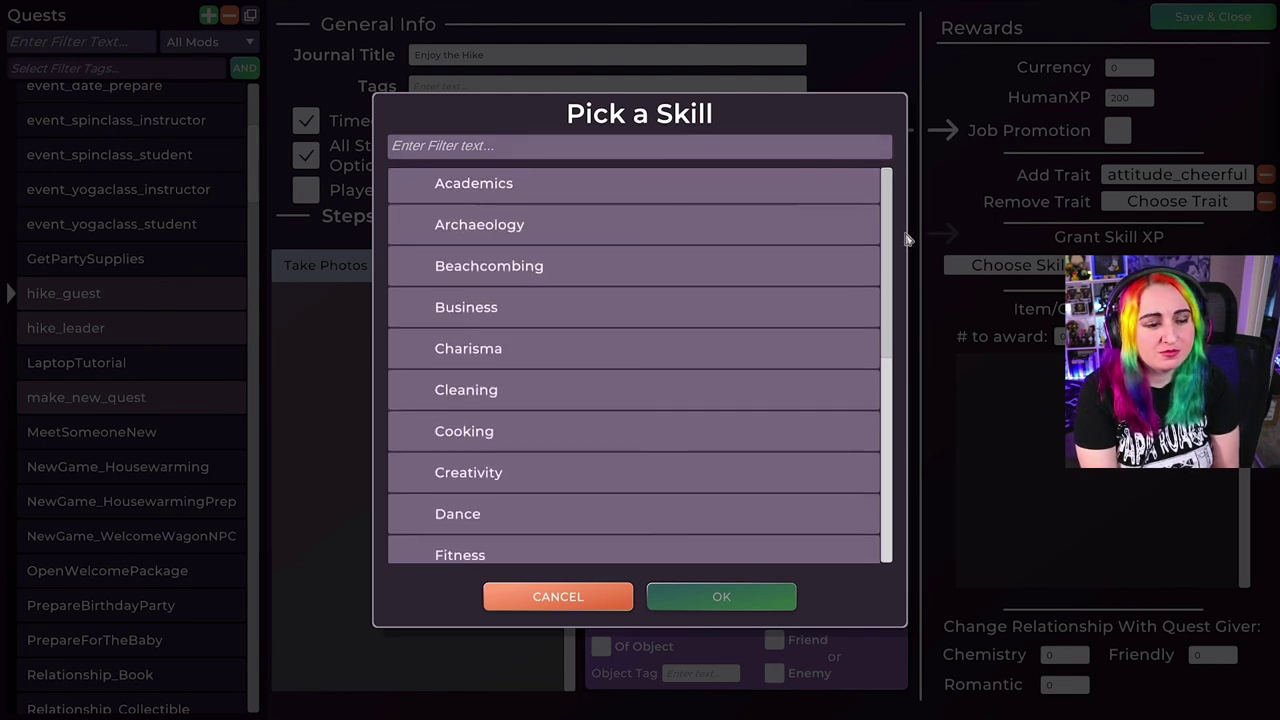
pyautogui.scroll(-3, 683, 414)
pyautogui.click(571, 371)
pyautogui.click(733, 600)
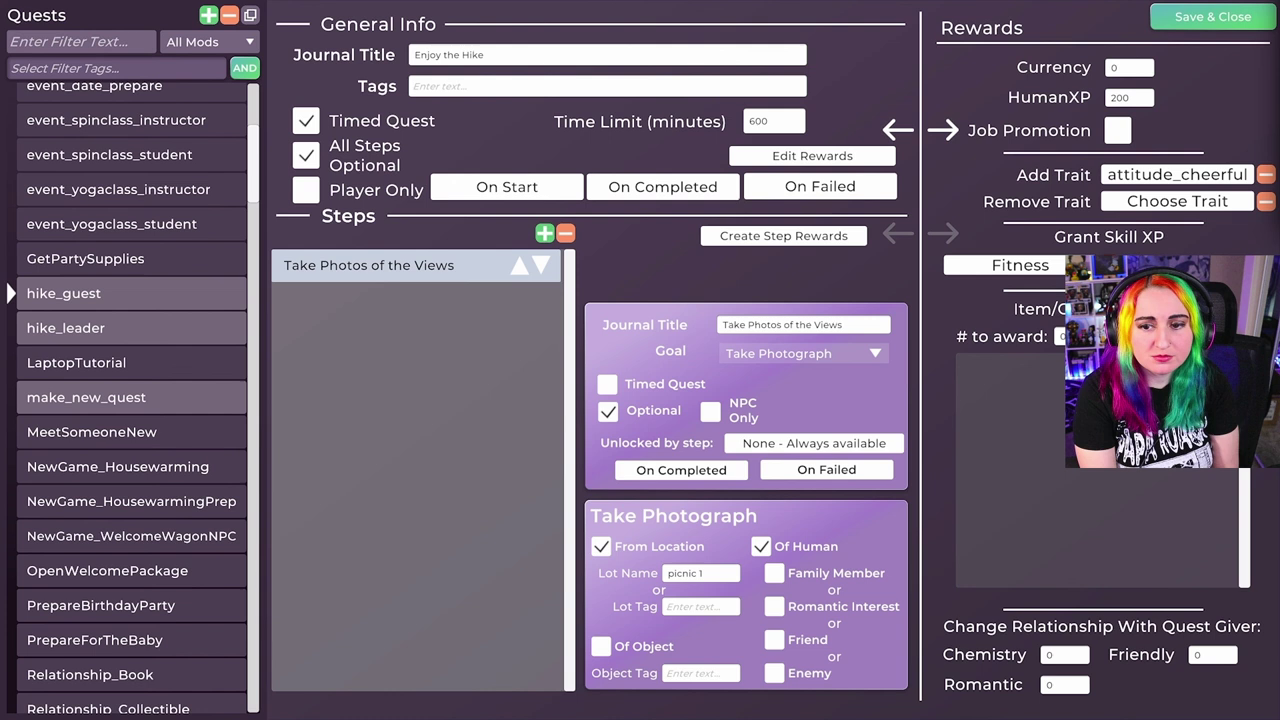
# Step: Add a second guest quest step titled "Admire Nature" with the goal Perform Specific Interaction(s) and the interaction name "Admire Nature"
pyautogui.click(544, 233)
pyautogui.click(767, 327)
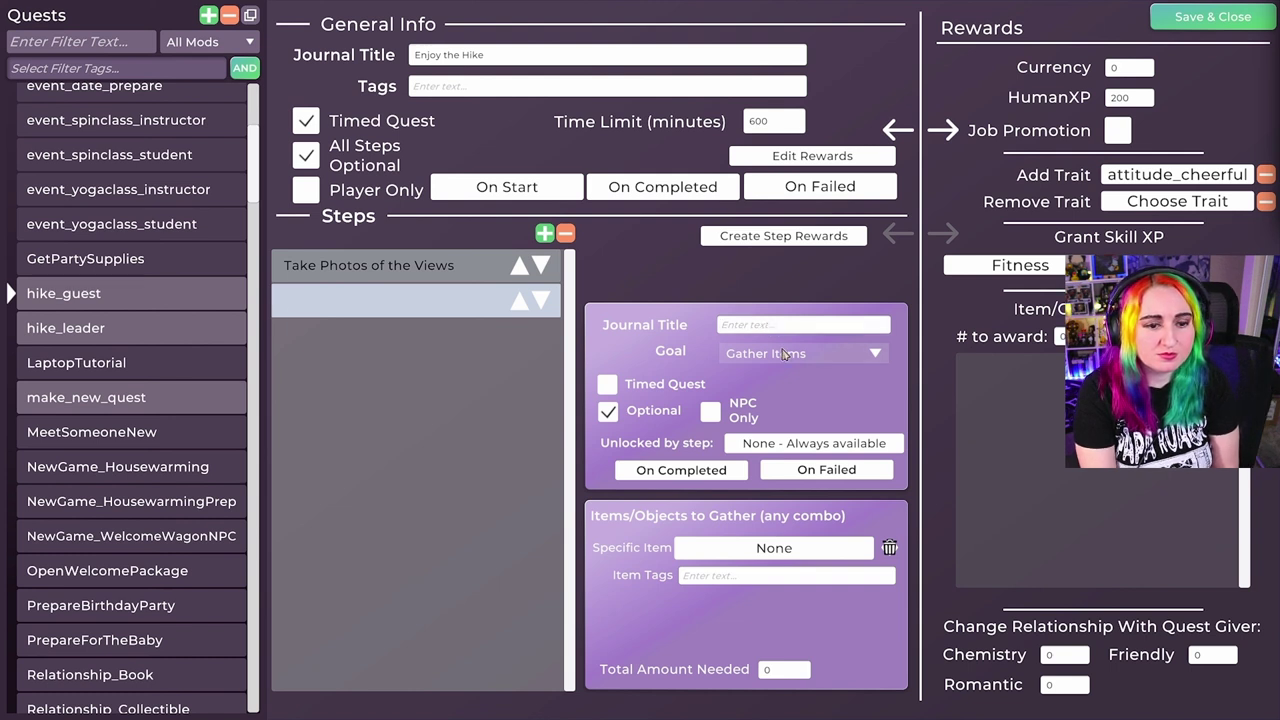
pyautogui.click(786, 354)
pyautogui.click(795, 448)
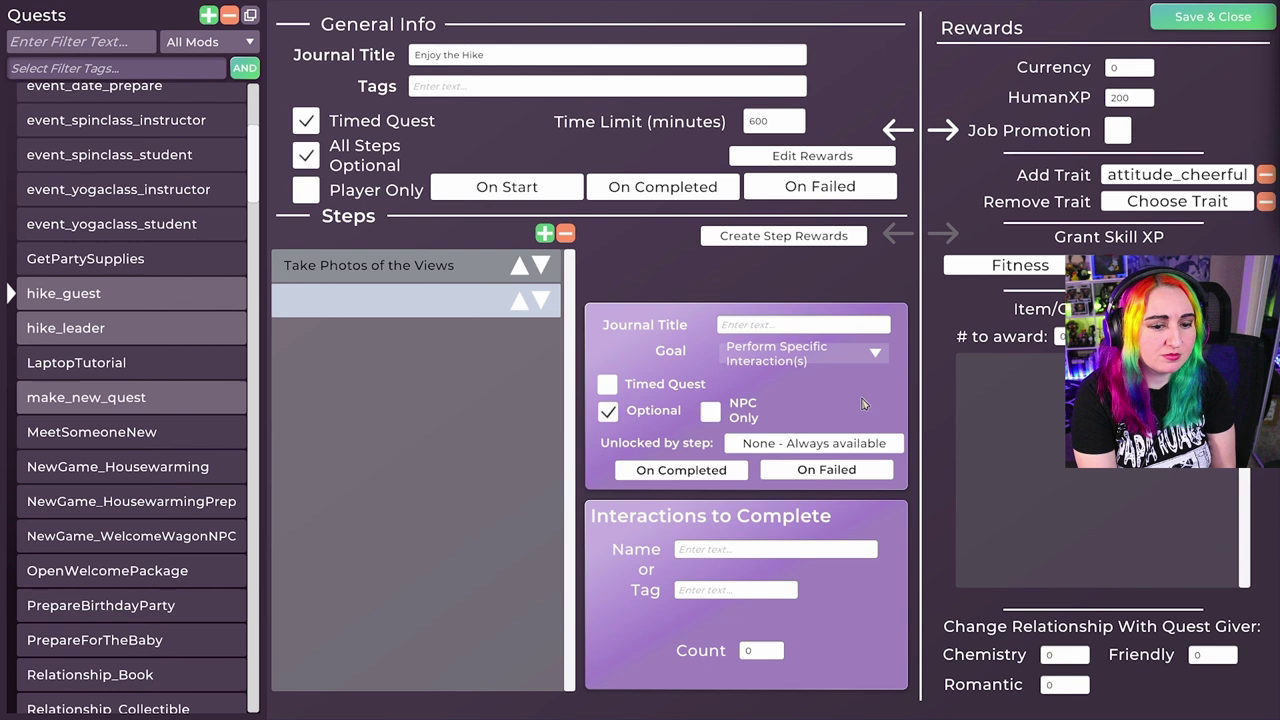
pyautogui.click(800, 353)
pyautogui.click(741, 450)
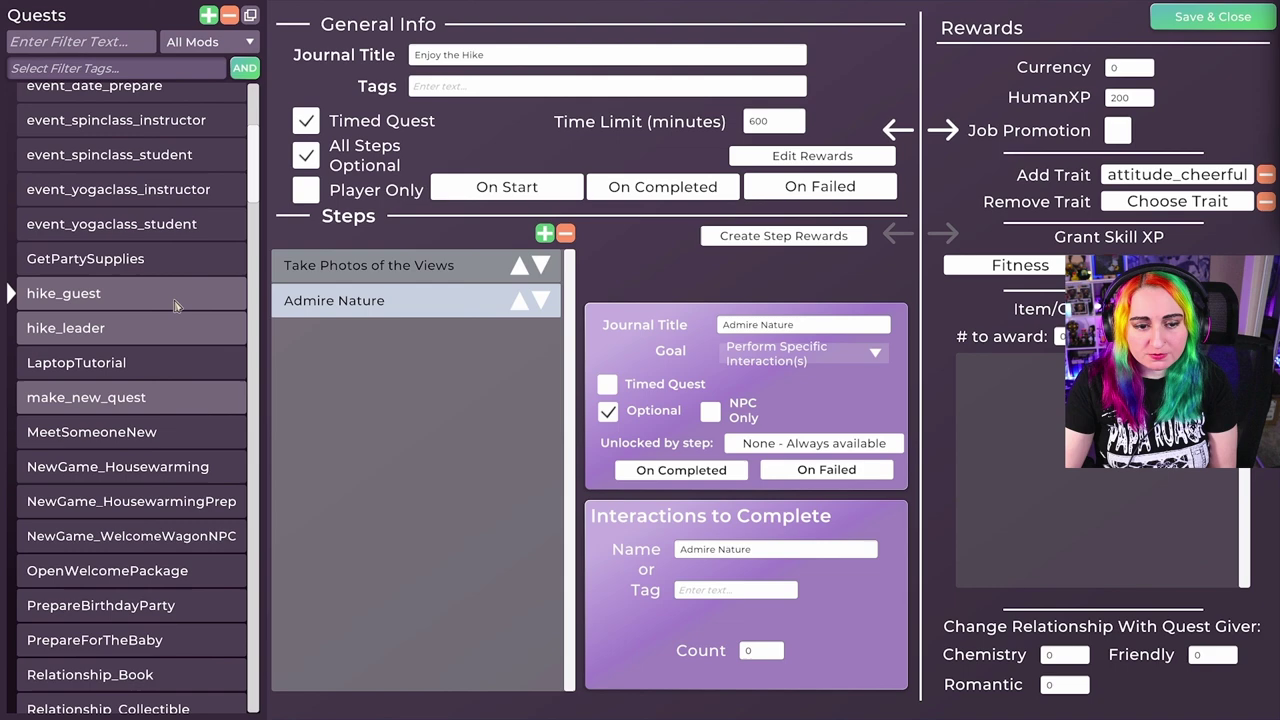
# Step: Save the quests and assign the hike_leader quest to the Hike host role of the go_on_a_hike event
pyautogui.click(1185, 18)
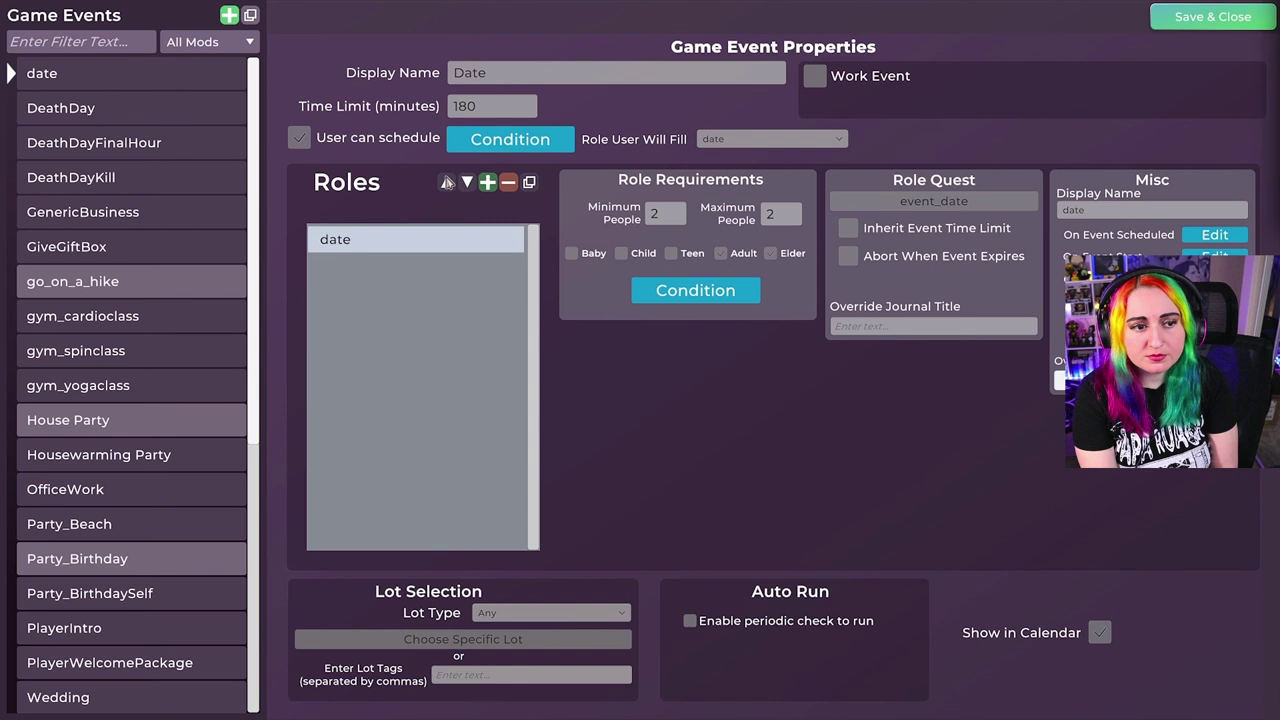
pyautogui.click(80, 284)
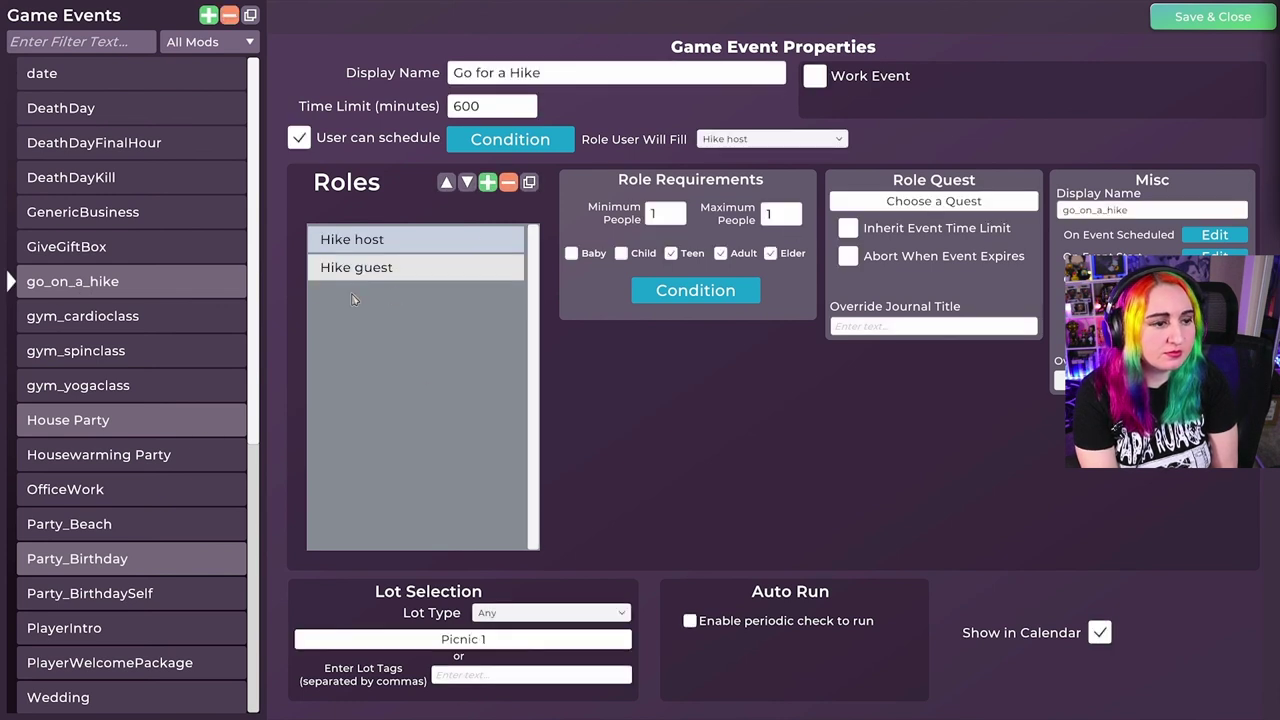
pyautogui.doubleClick(365, 241)
pyautogui.click(942, 201)
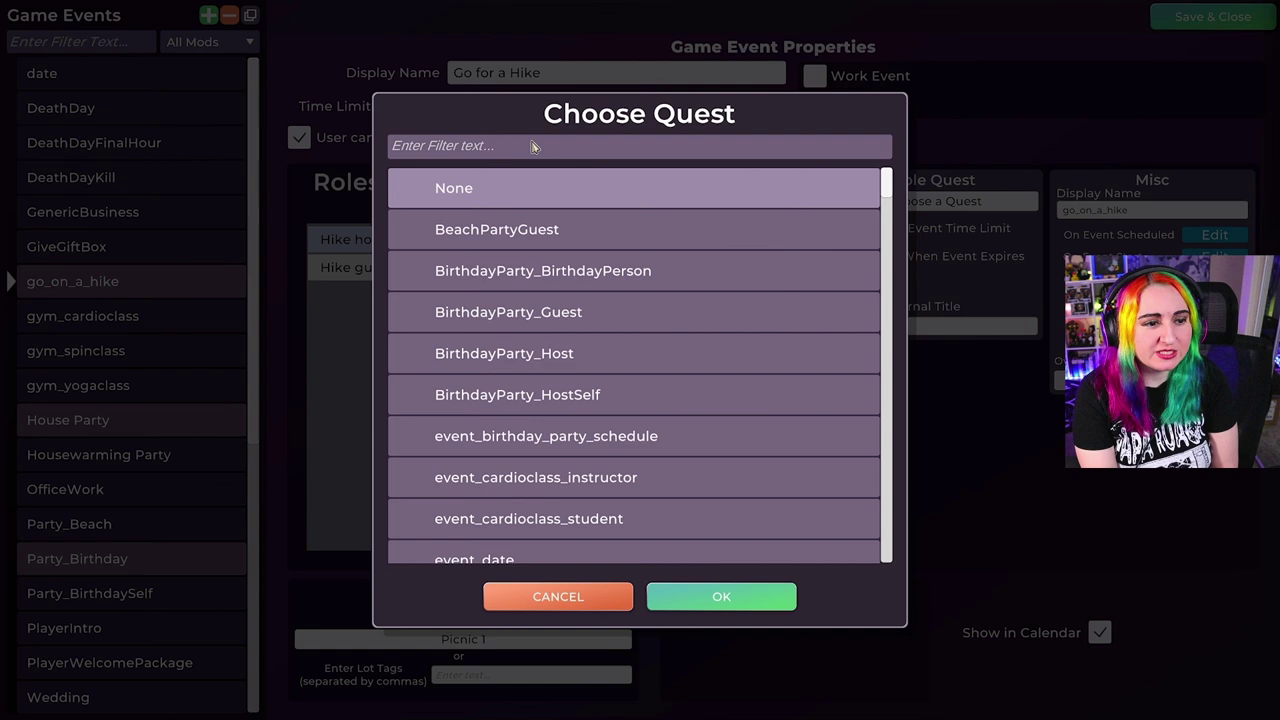
pyautogui.write('hik')
pyautogui.click(549, 238)
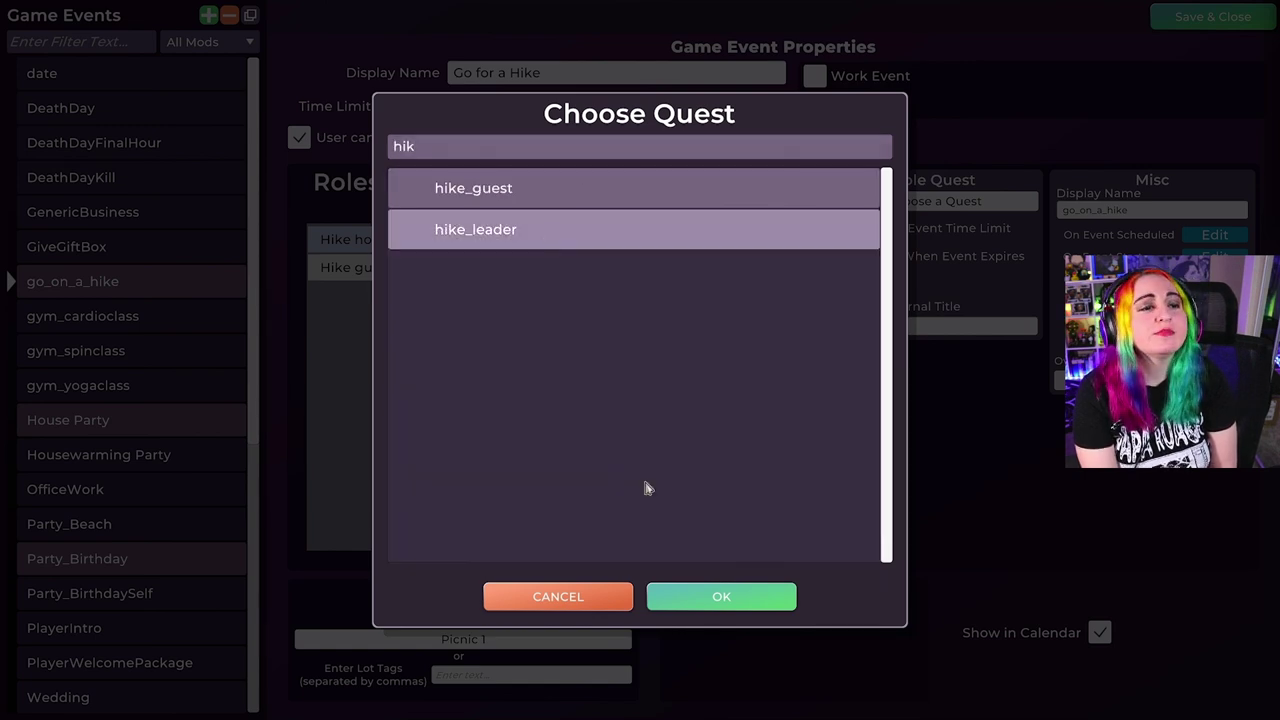
pyautogui.click(718, 600)
# Step: Assign the hike_guest quest to the Hike guest role
pyautogui.click(423, 268)
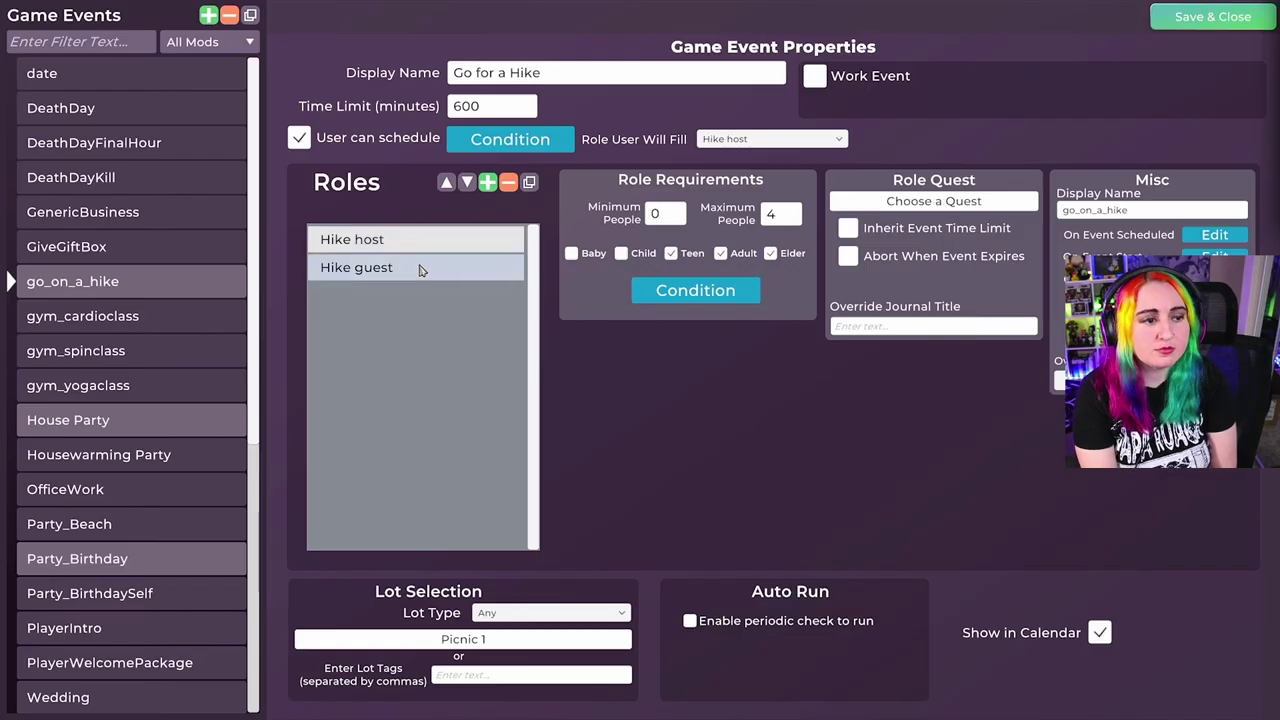
pyautogui.click(938, 201)
pyautogui.write('hike')
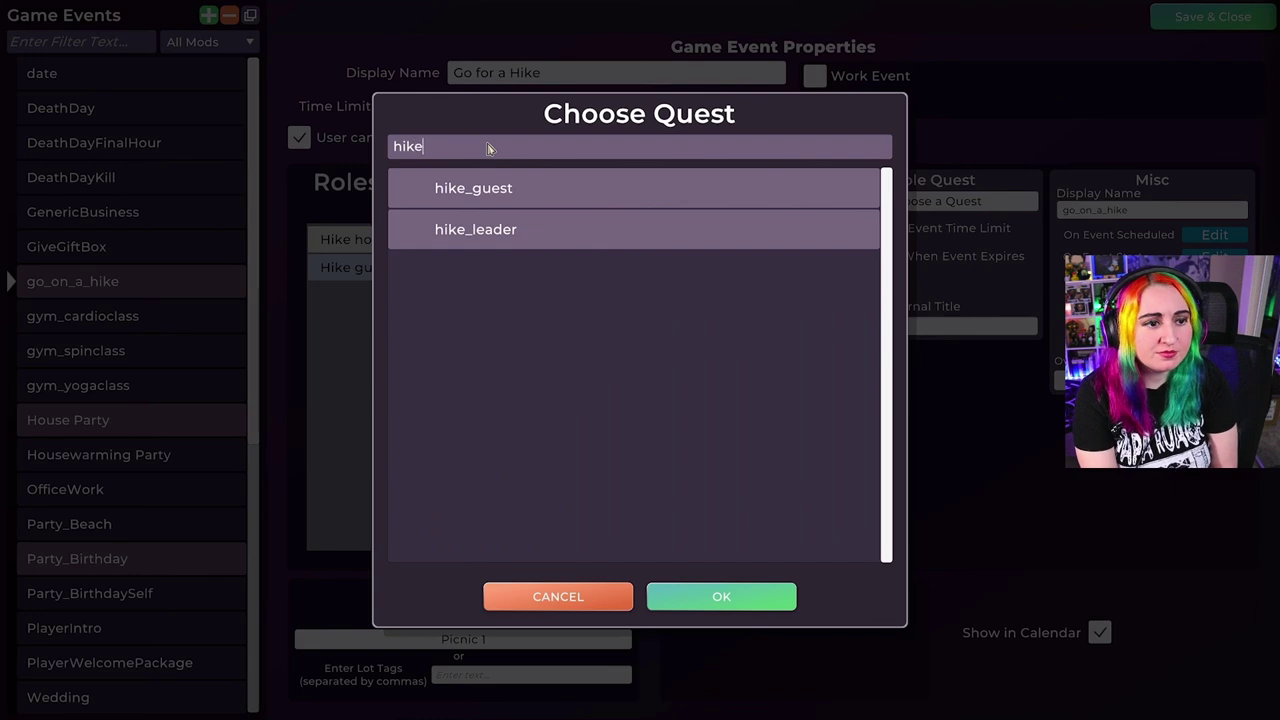
pyautogui.click(533, 178)
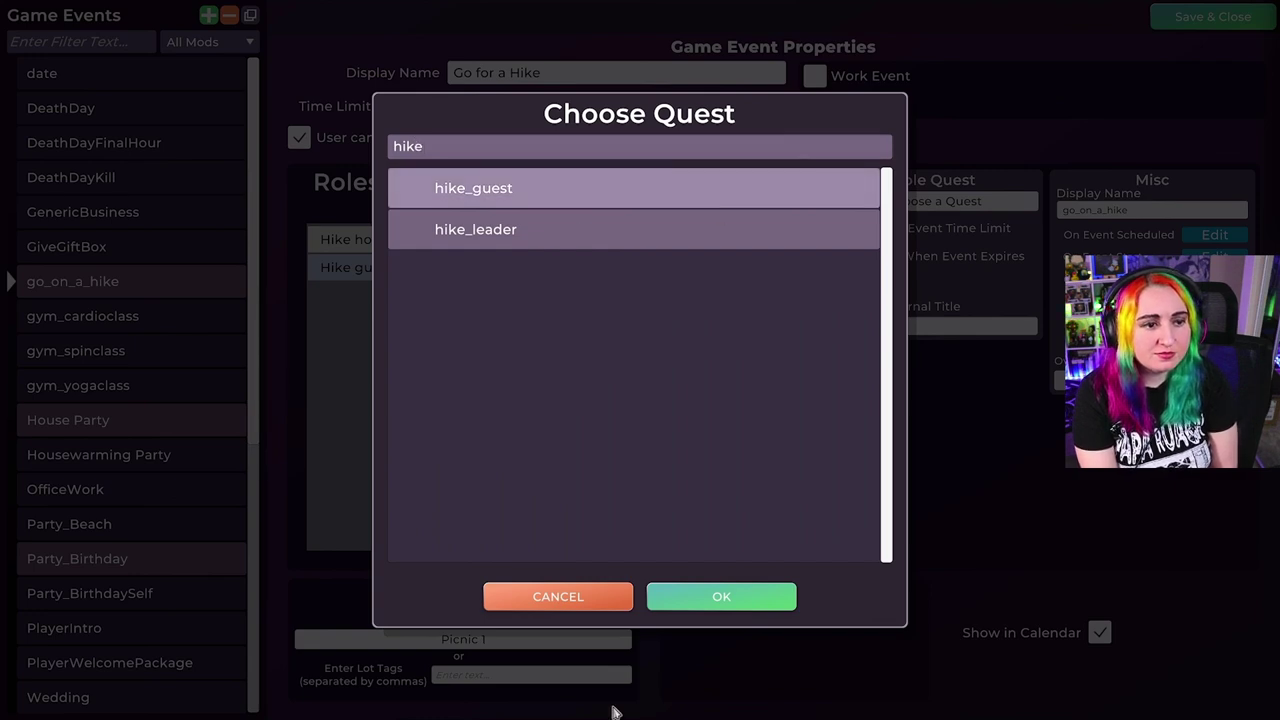
pyautogui.doubleClick(467, 190)
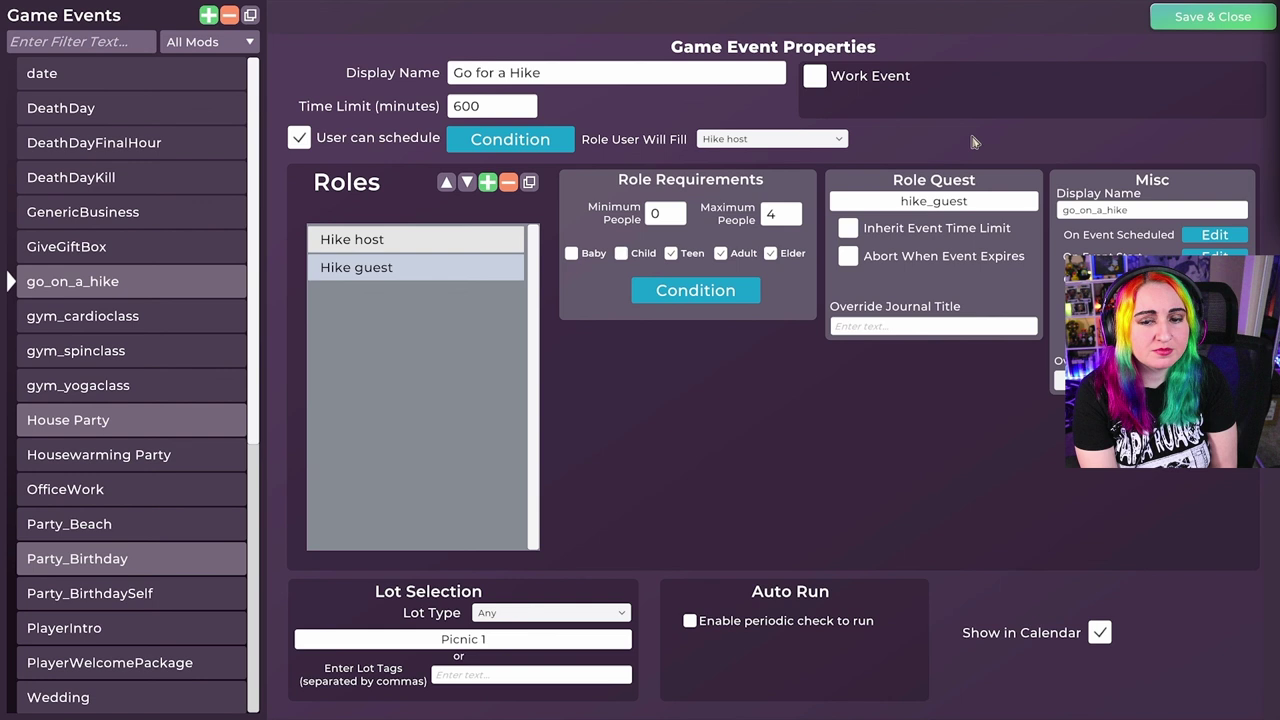
# Step: Make both roles' quests inherit the event time limit and abort when the event expires, and save the game event
pyautogui.click(435, 250)
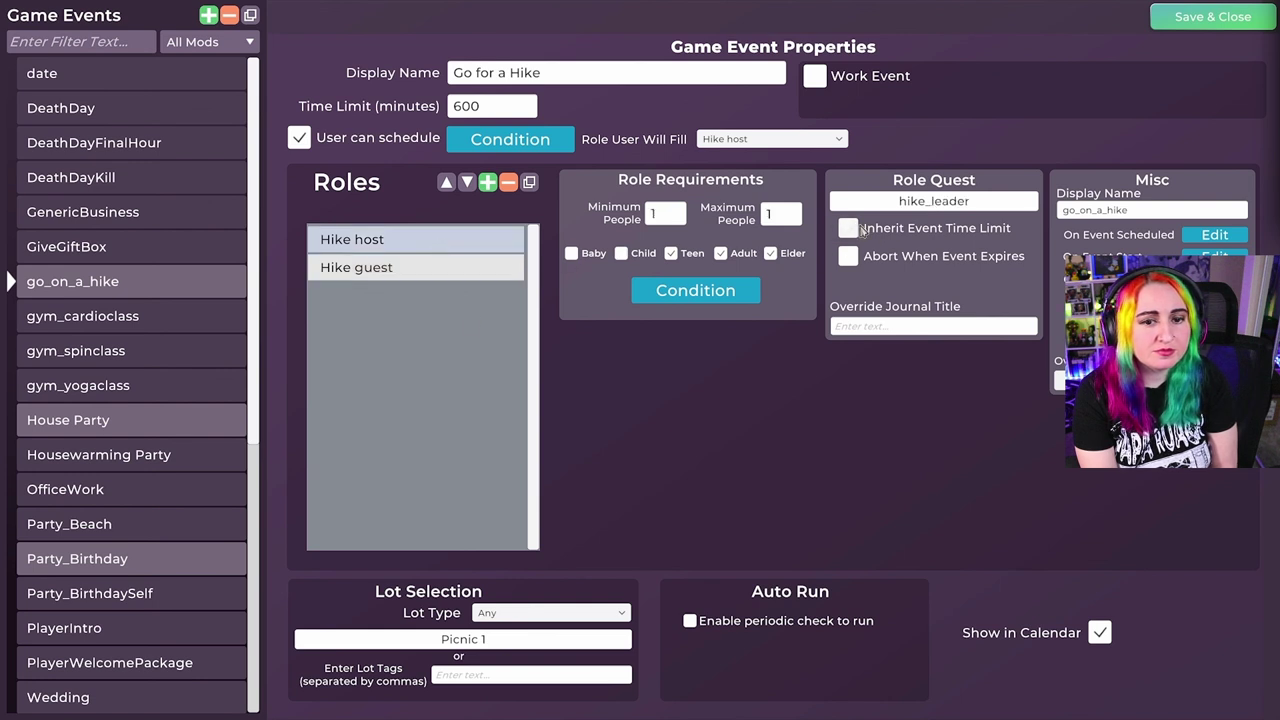
pyautogui.click(418, 270)
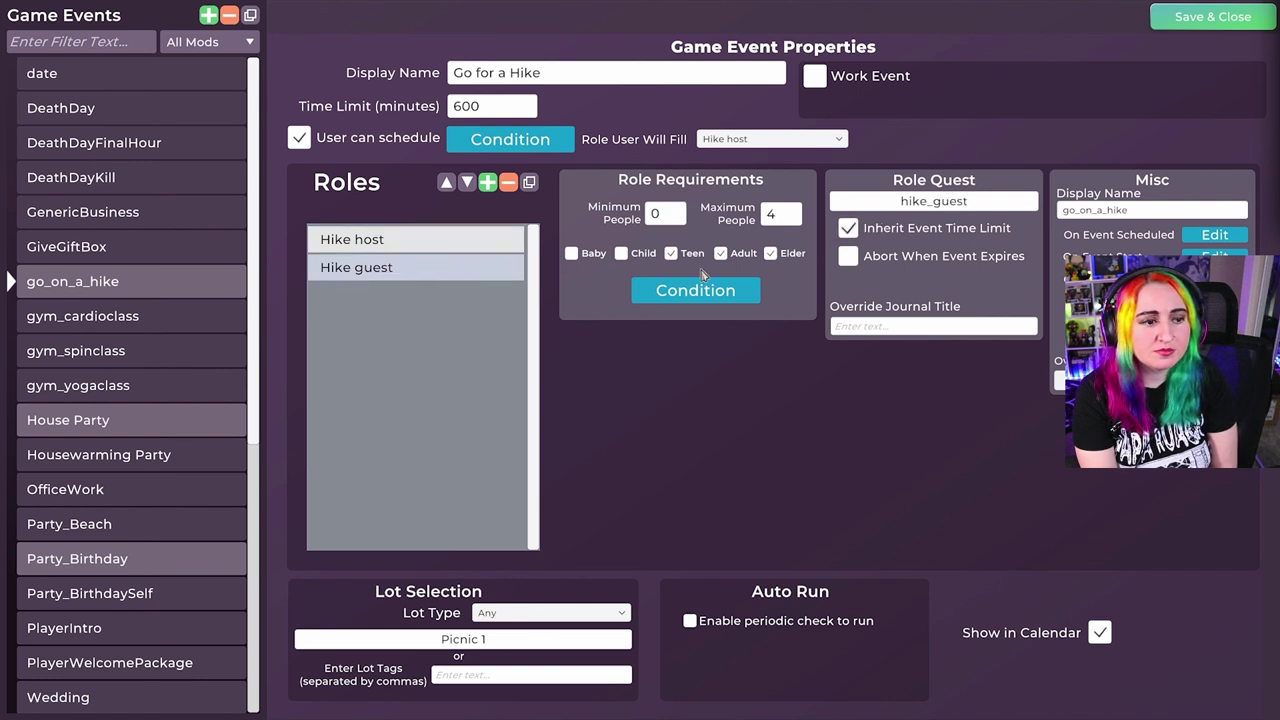
pyautogui.click(848, 257)
pyautogui.click(407, 246)
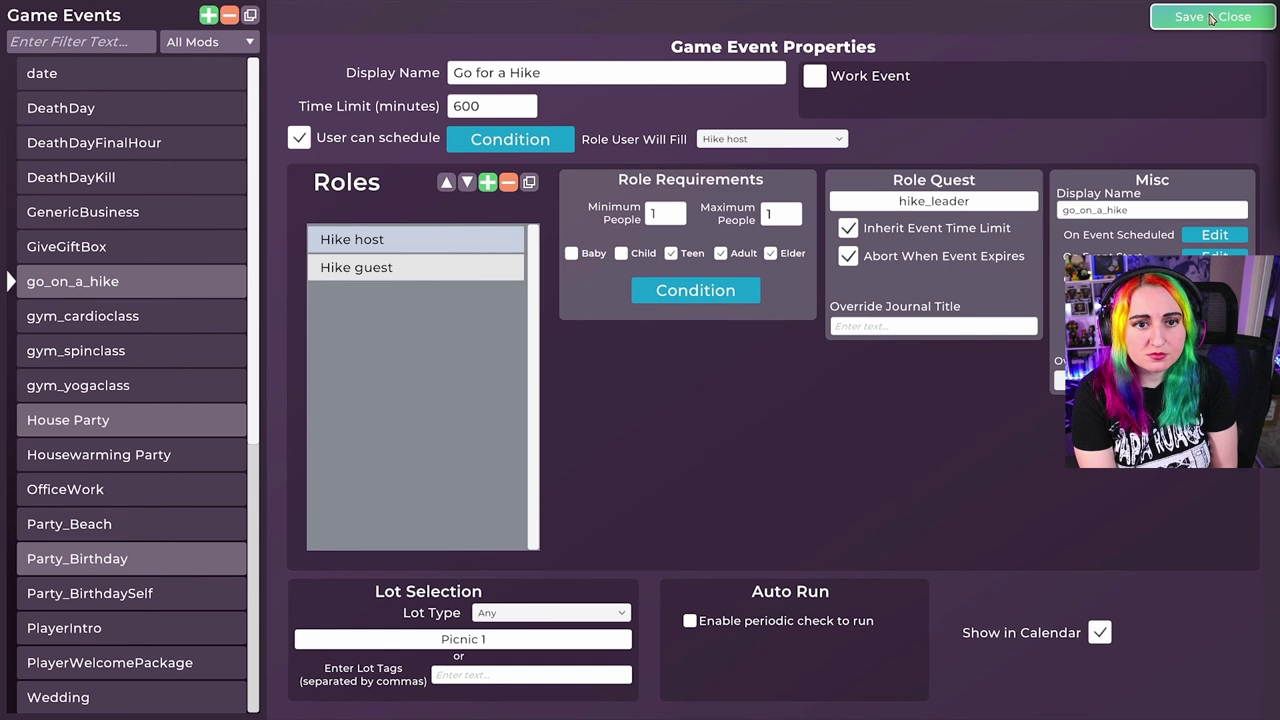
pyautogui.click(1210, 17)
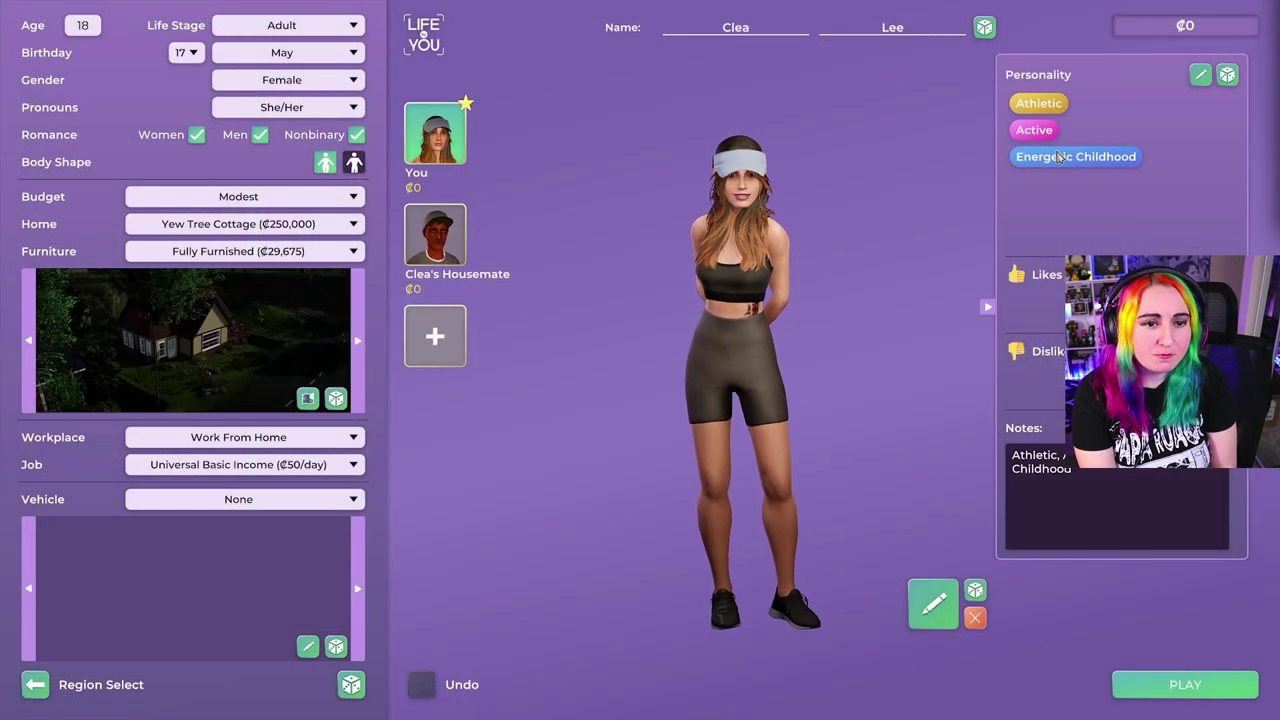
# Step: Randomize the housemate's name several times, reselect the main character and start playing the household
pyautogui.click(452, 243)
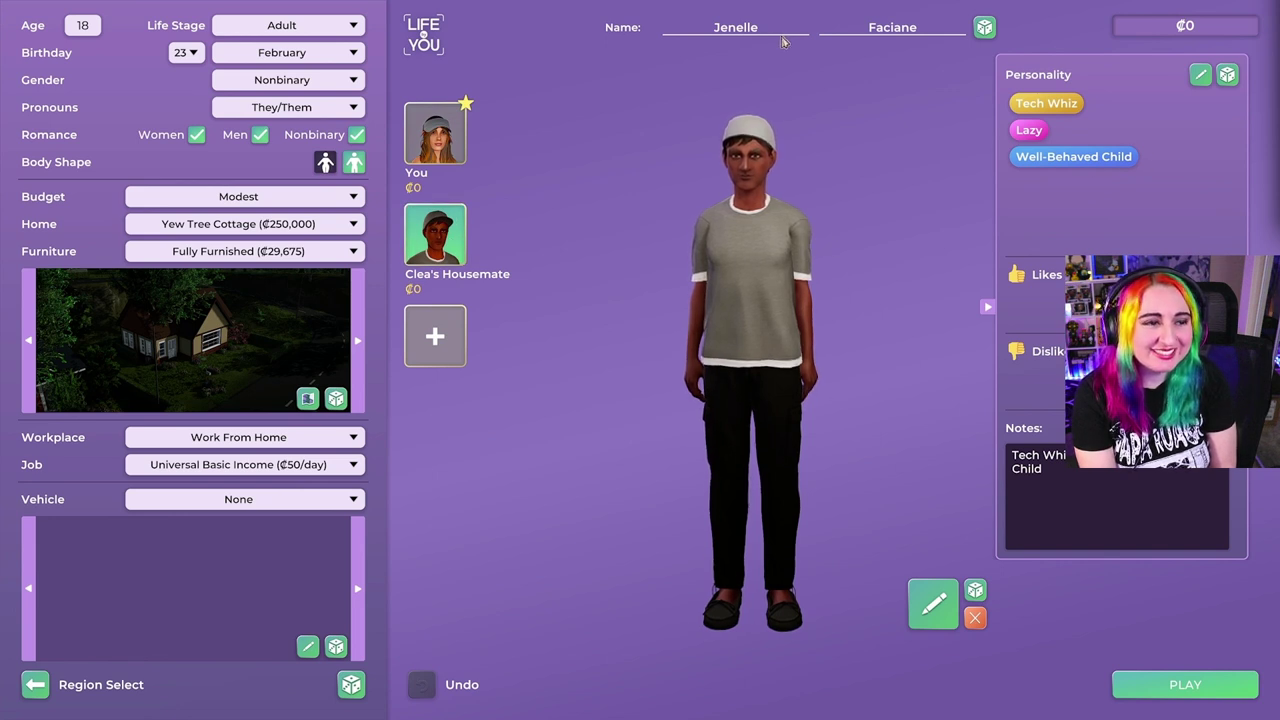
pyautogui.click(983, 28)
pyautogui.click(983, 28)
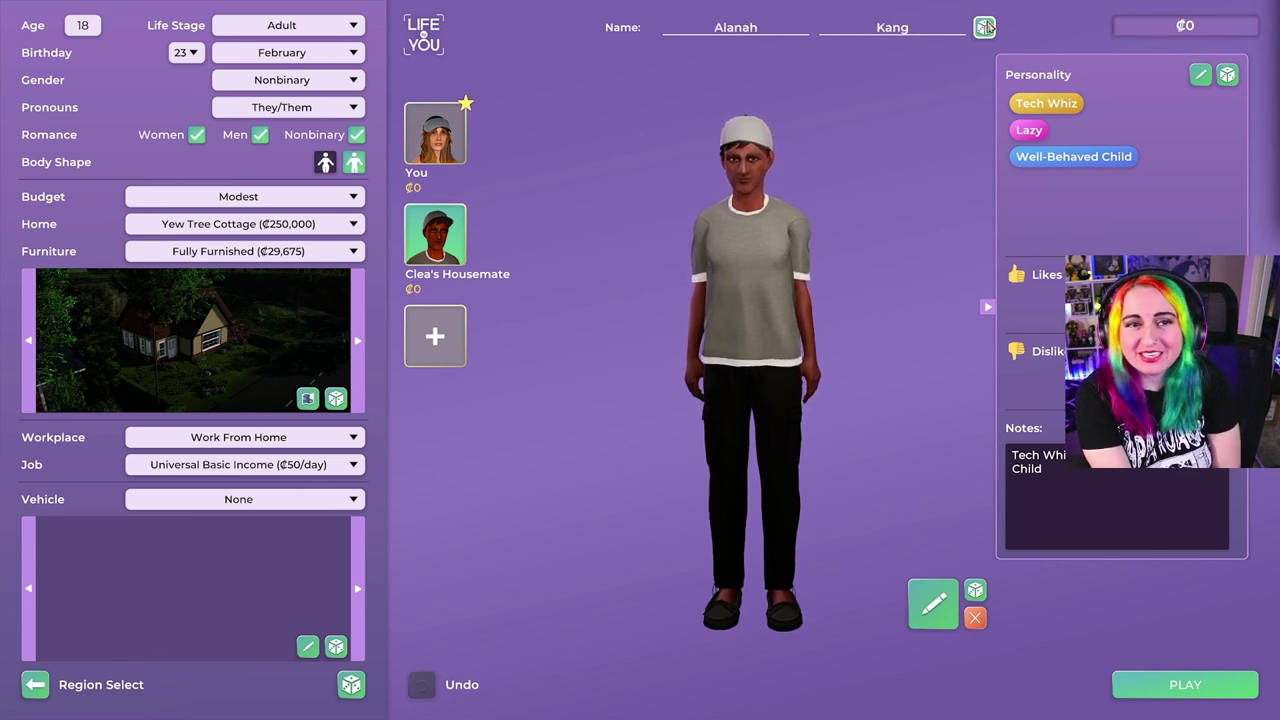
pyautogui.click(983, 28)
pyautogui.click(984, 28)
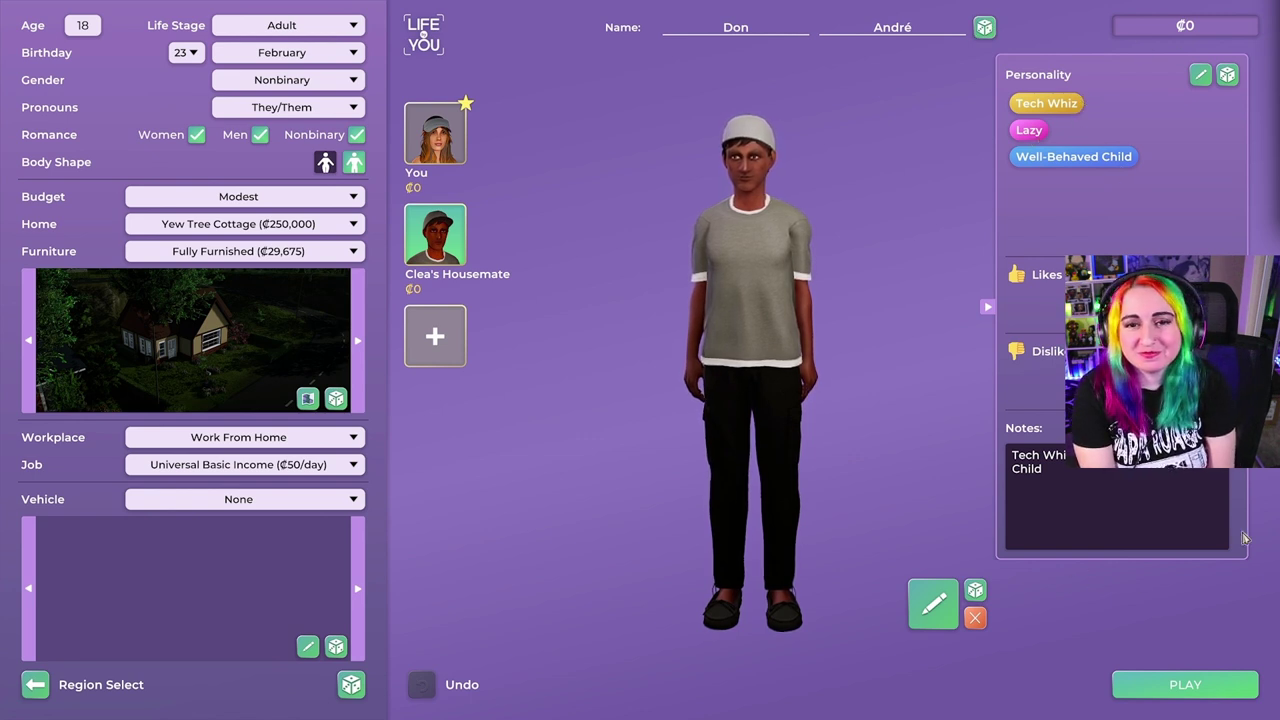
pyautogui.click(435, 133)
pyautogui.click(1203, 686)
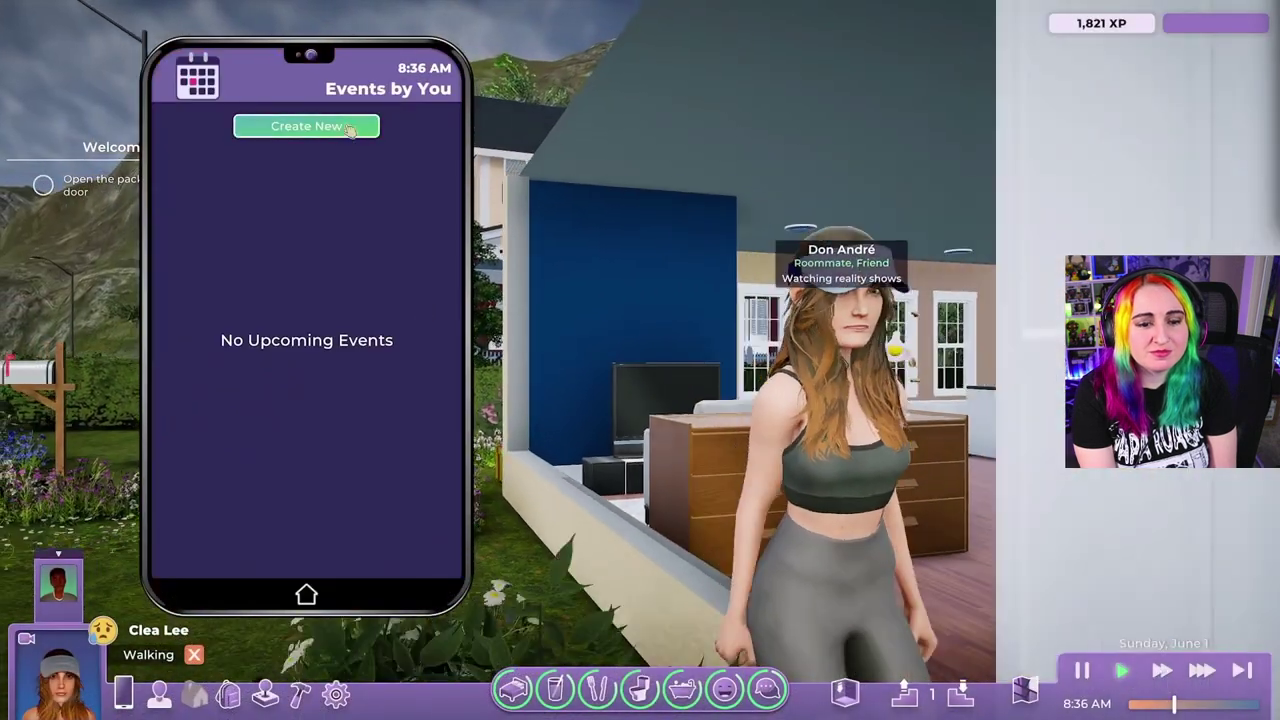
# Step: Create a new phone calendar event of the type Go for a Hike
pyautogui.click(331, 127)
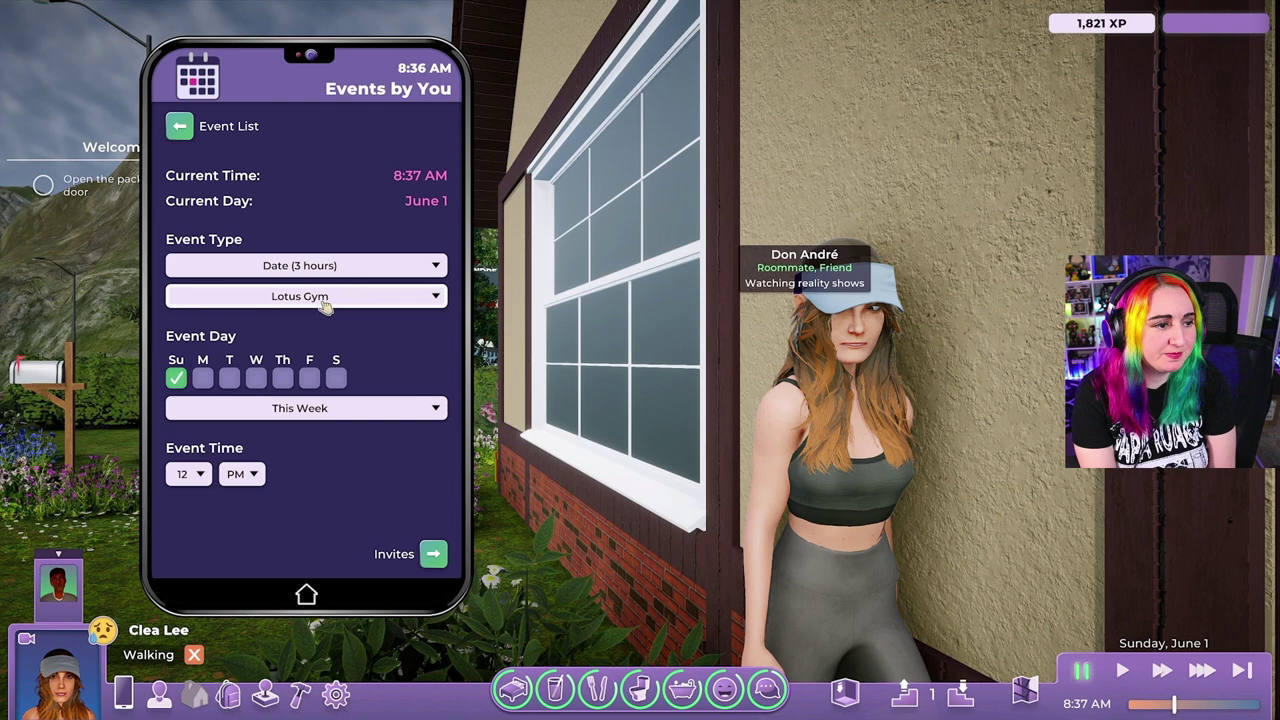
pyautogui.click(352, 267)
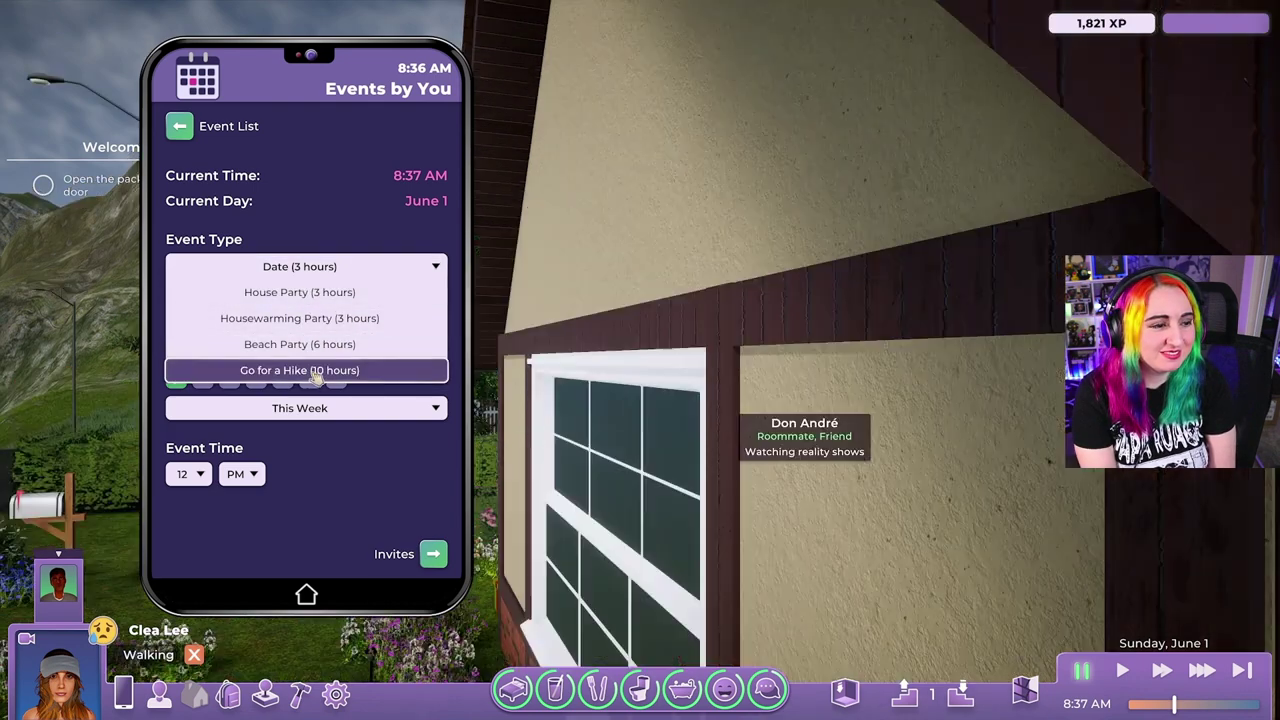
pyautogui.click(316, 370)
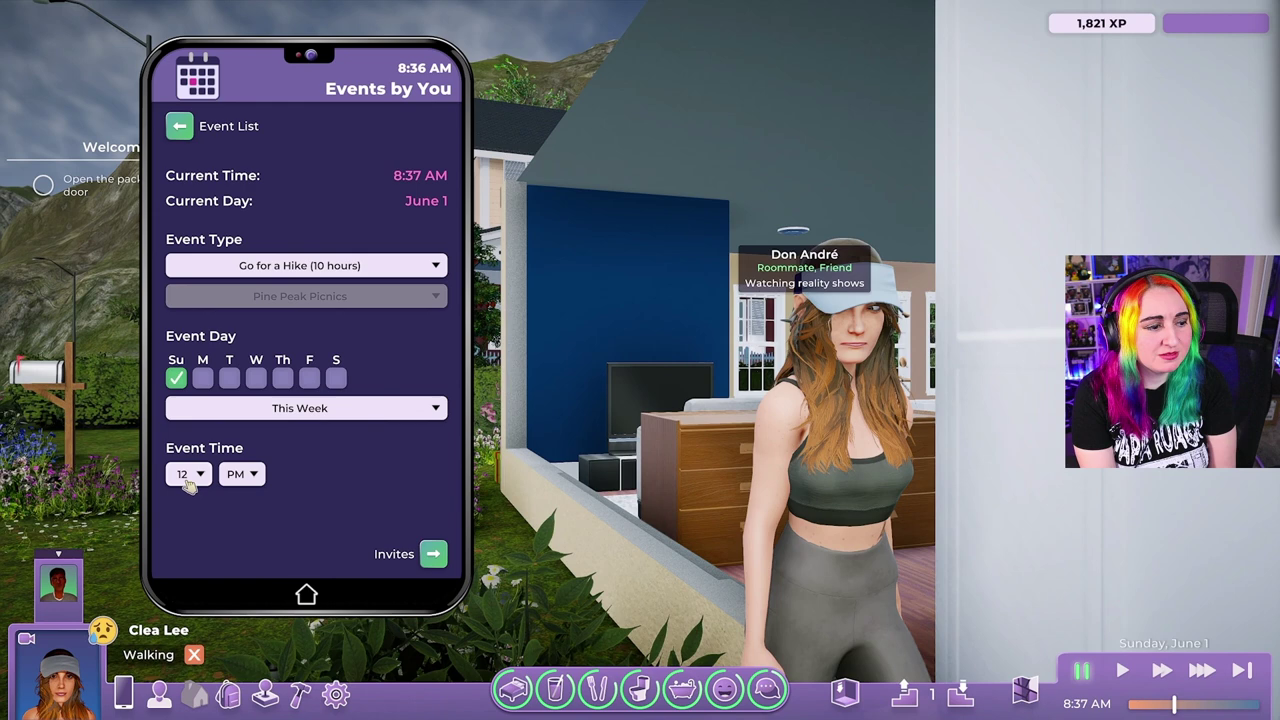
# Step: Set the hike's event time to 10 AM
pyautogui.click(186, 475)
pyautogui.scroll(-7, 192, 530)
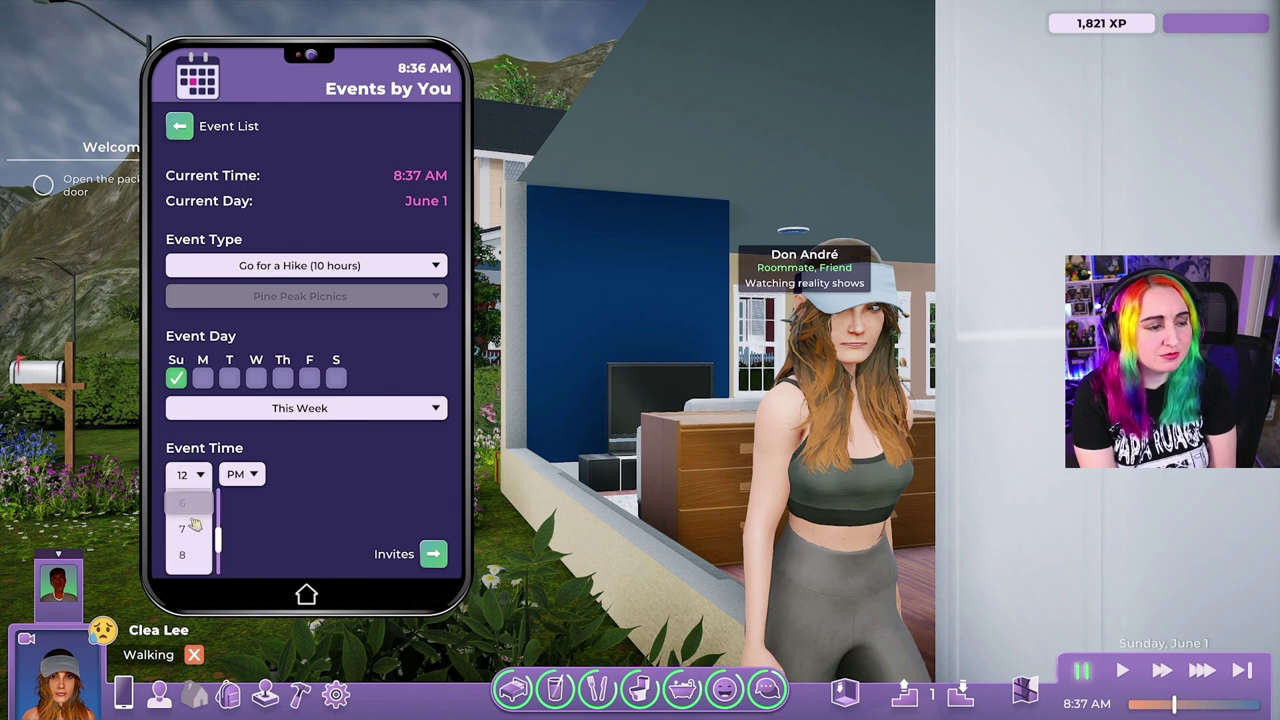
pyautogui.scroll(1, 190, 541)
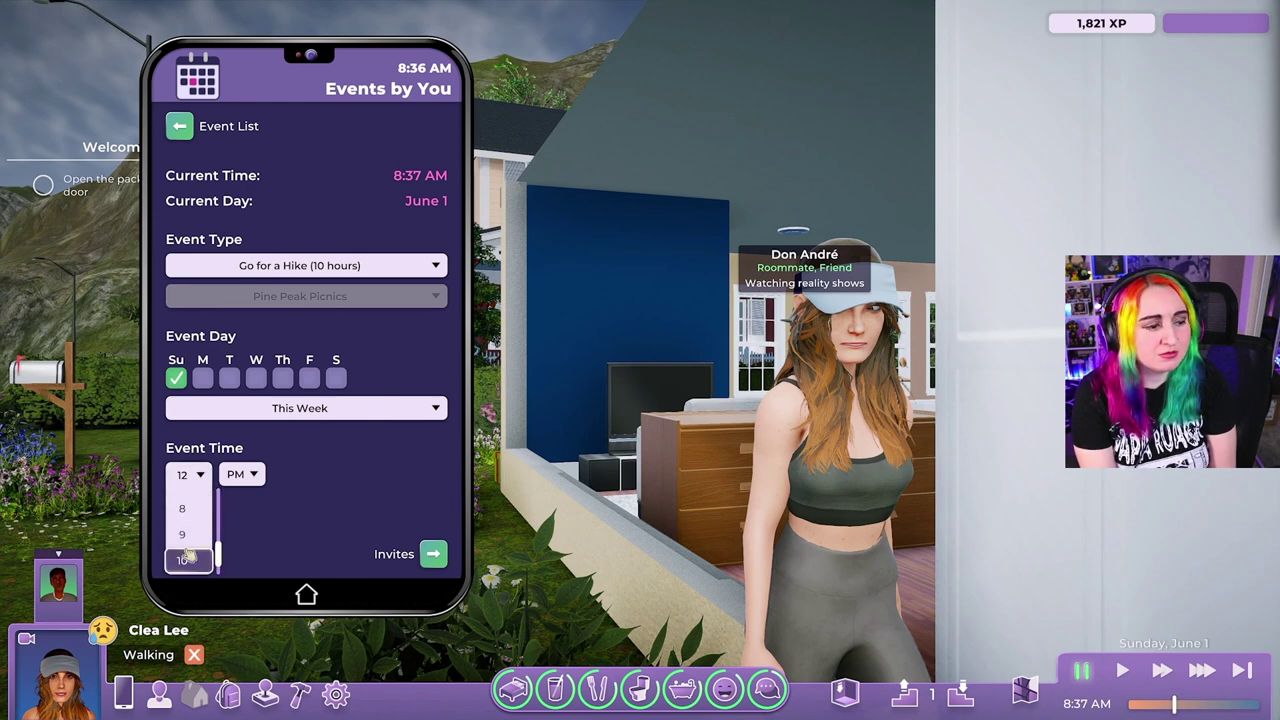
pyautogui.click(187, 561)
pyautogui.click(242, 474)
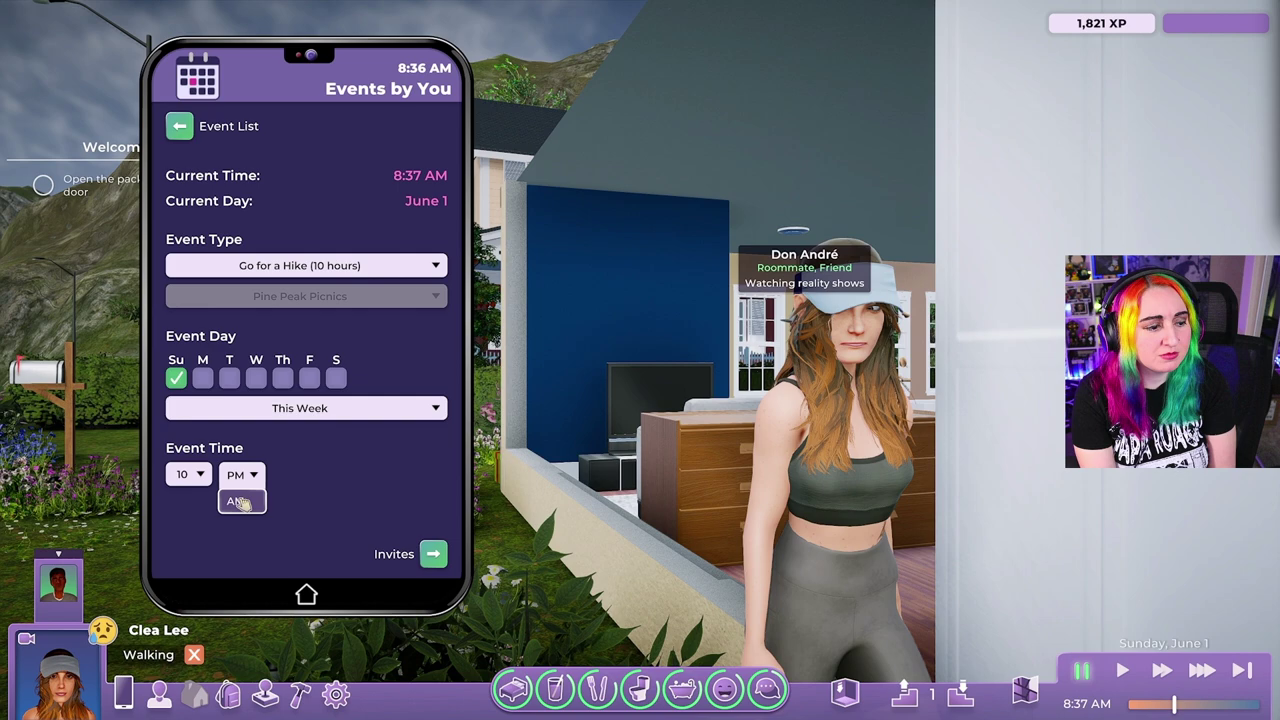
pyautogui.click(240, 500)
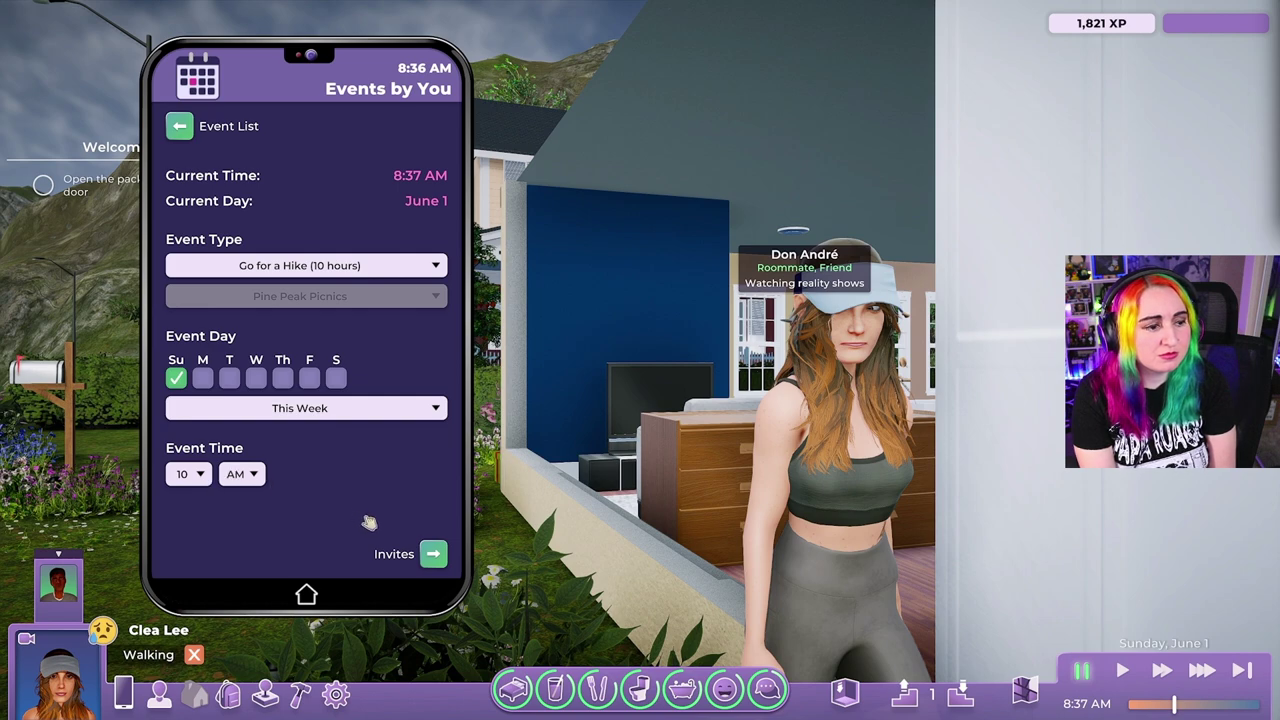
# Step: Invite the housemate to the hike, confirm the event and put the phone away
pyautogui.click(432, 554)
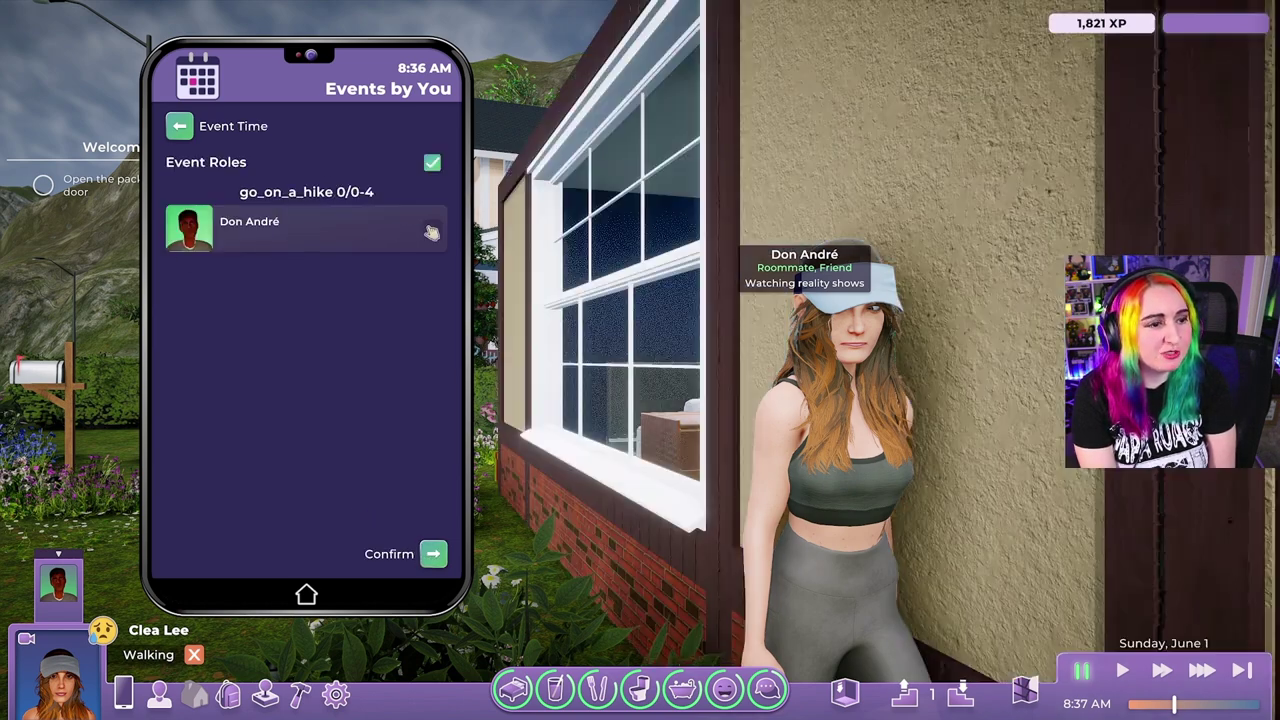
pyautogui.click(431, 230)
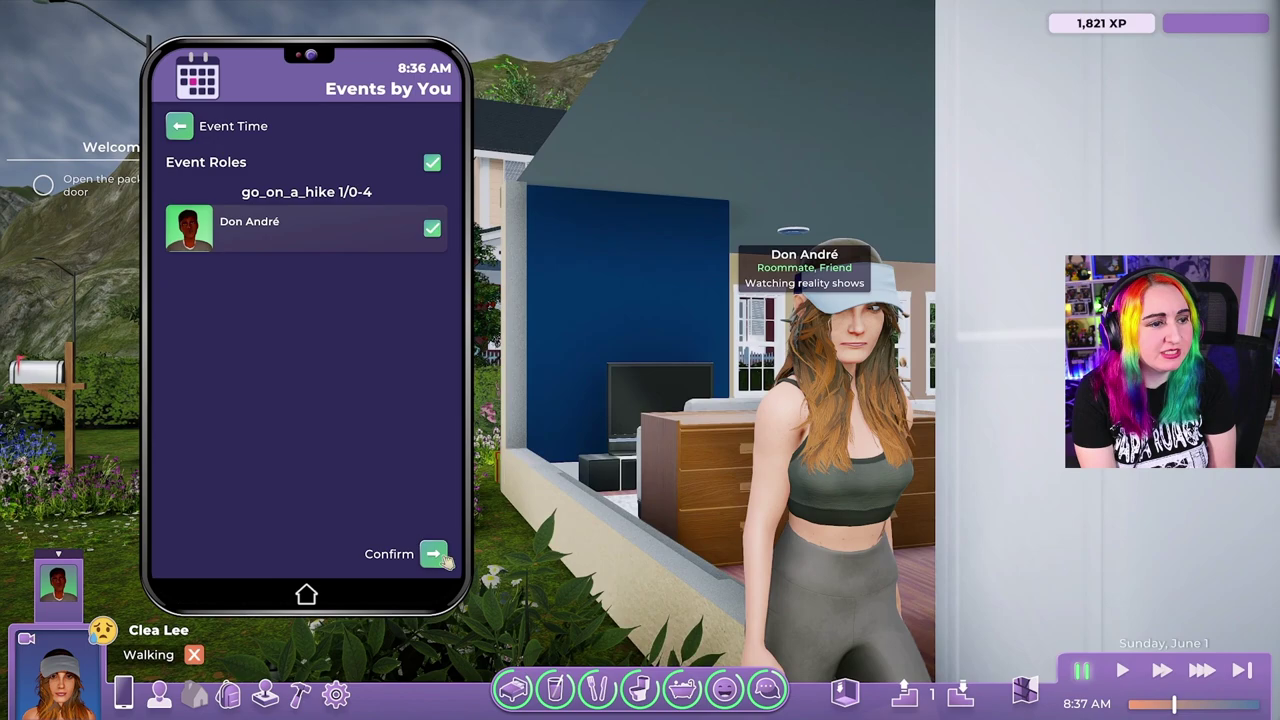
pyautogui.click(433, 554)
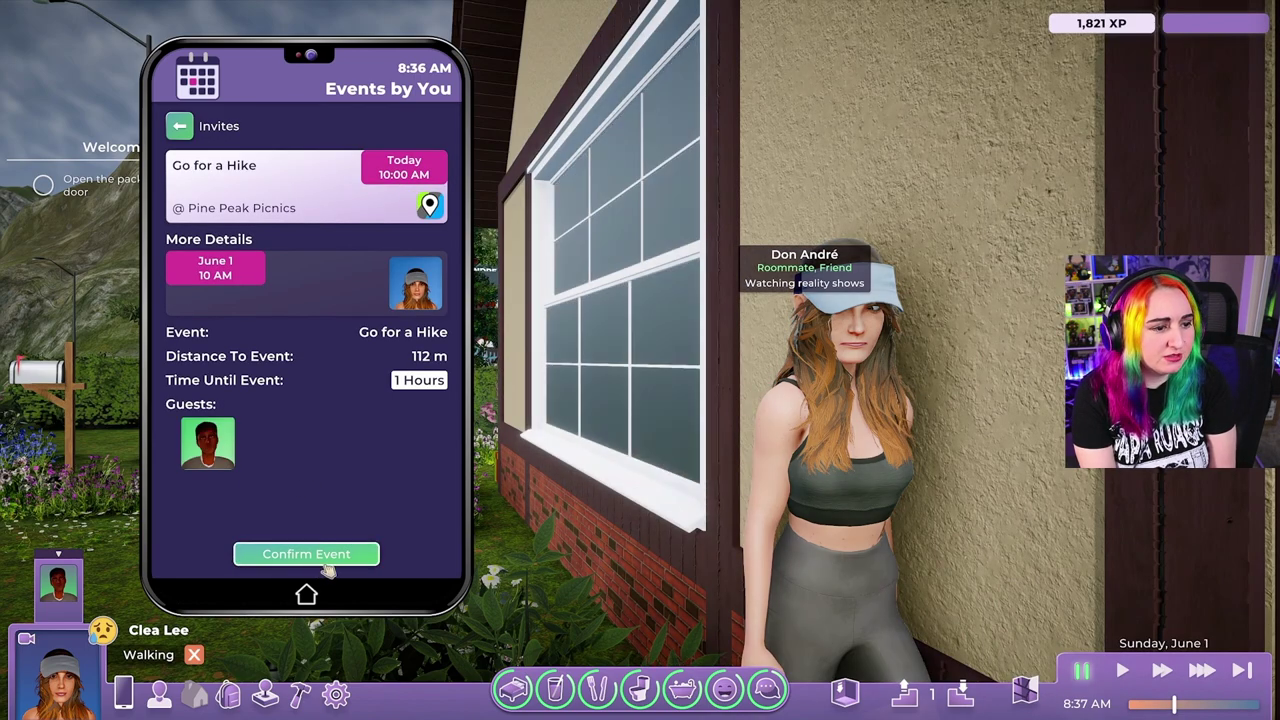
pyautogui.click(340, 565)
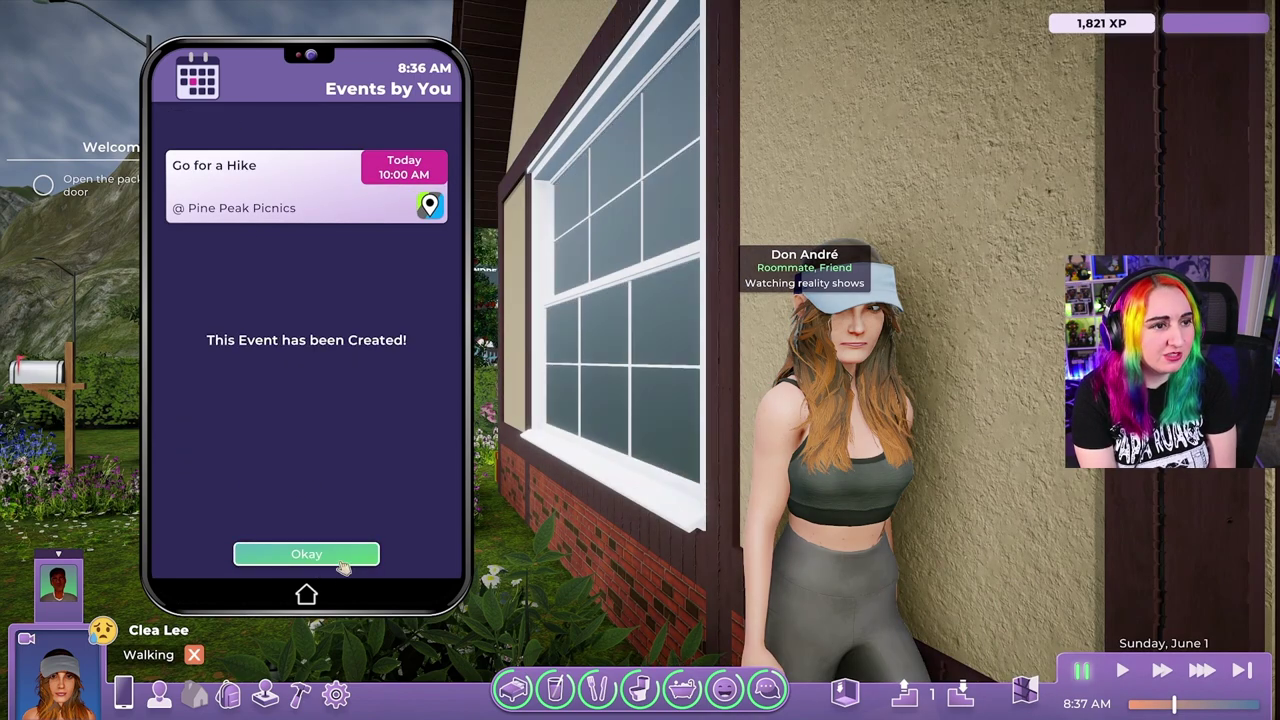
pyautogui.click(340, 565)
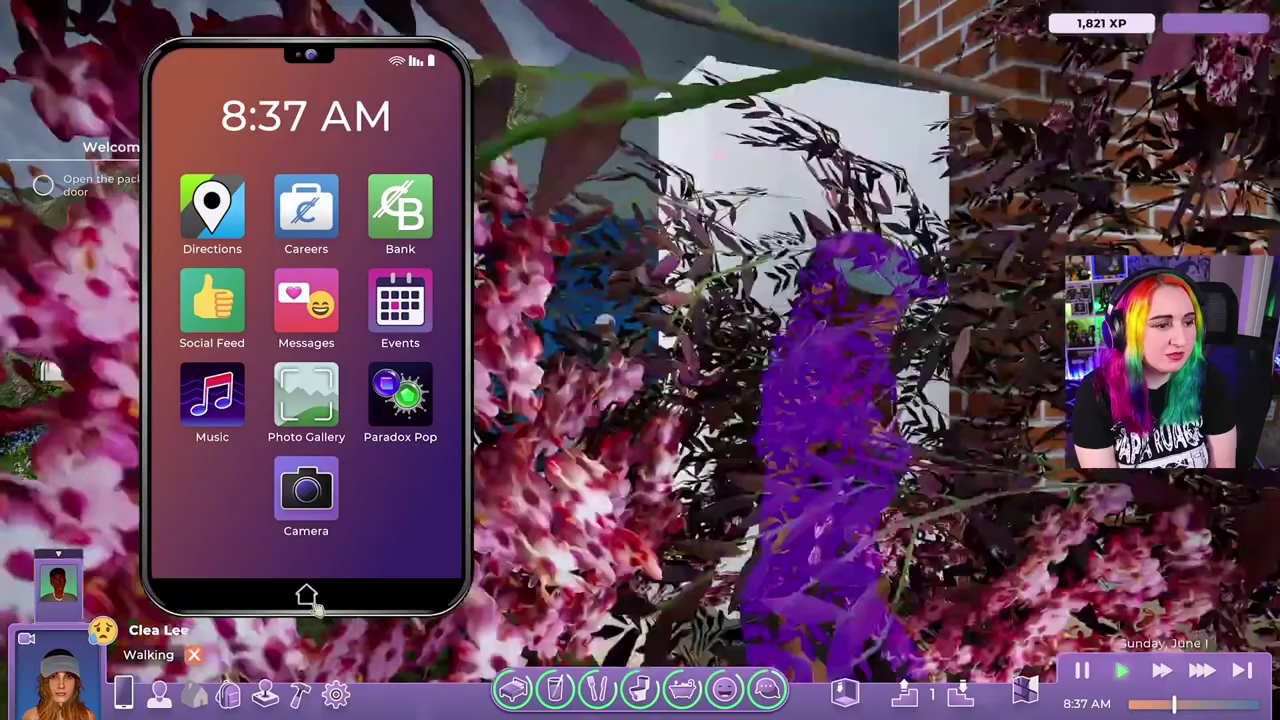
pyautogui.click(307, 597)
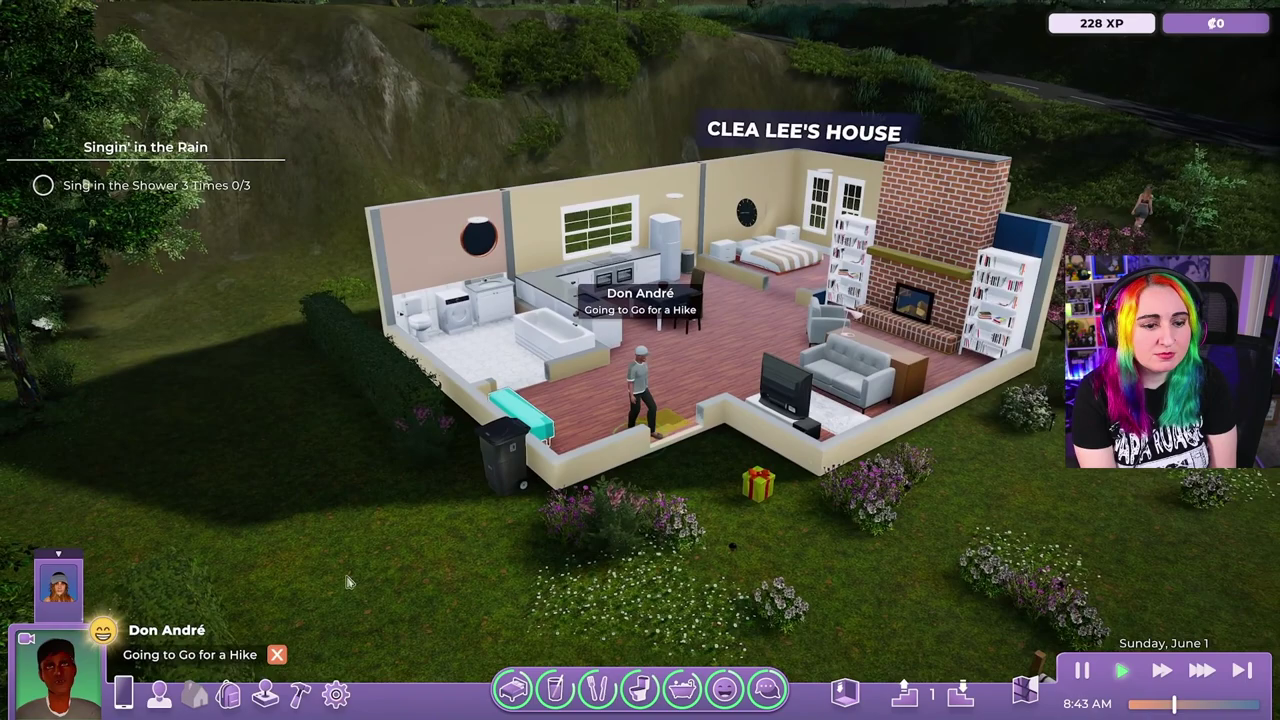
# Step: Switch between the two household members to follow their trips to the hike, ending on the housemate
pyautogui.click(58, 582)
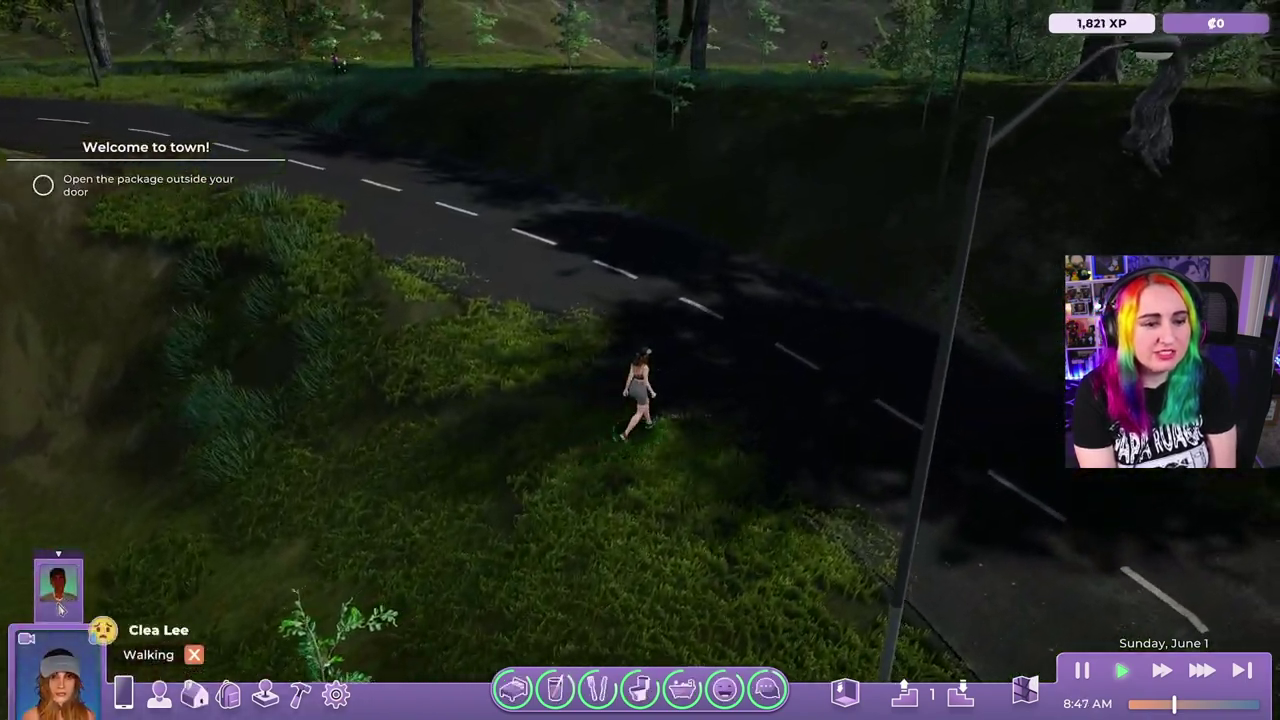
pyautogui.click(60, 600)
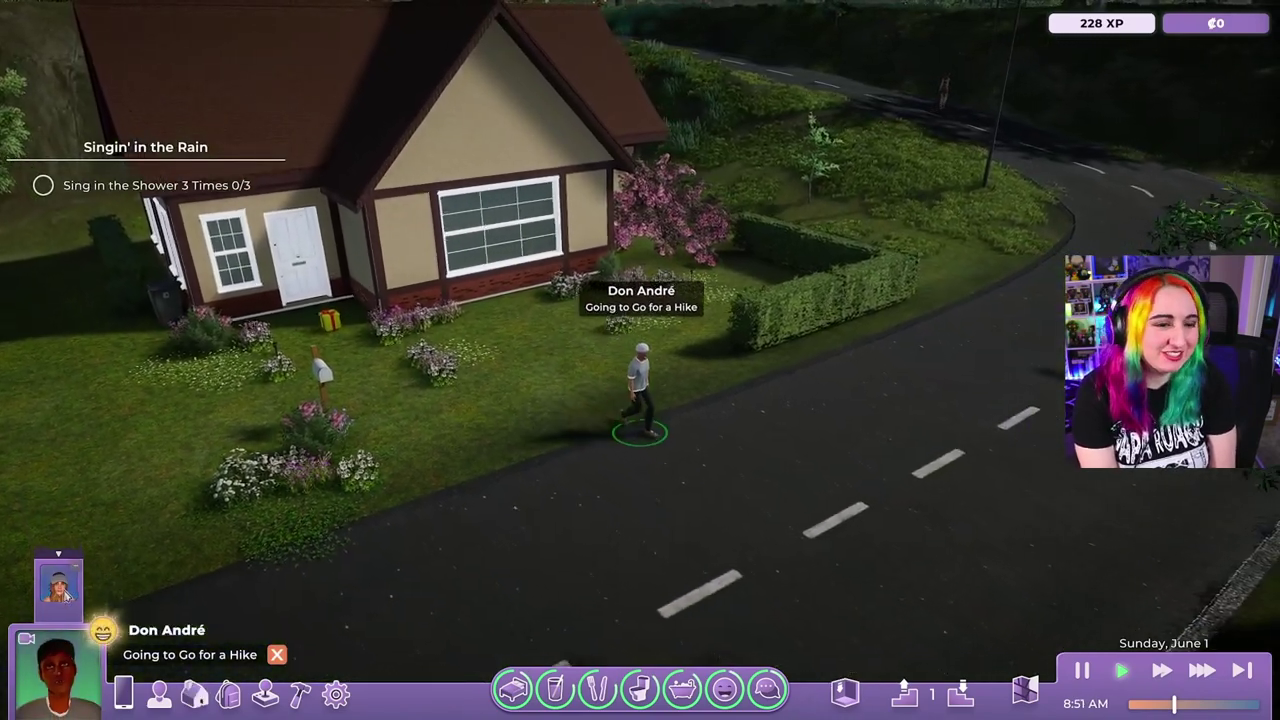
pyautogui.click(58, 583)
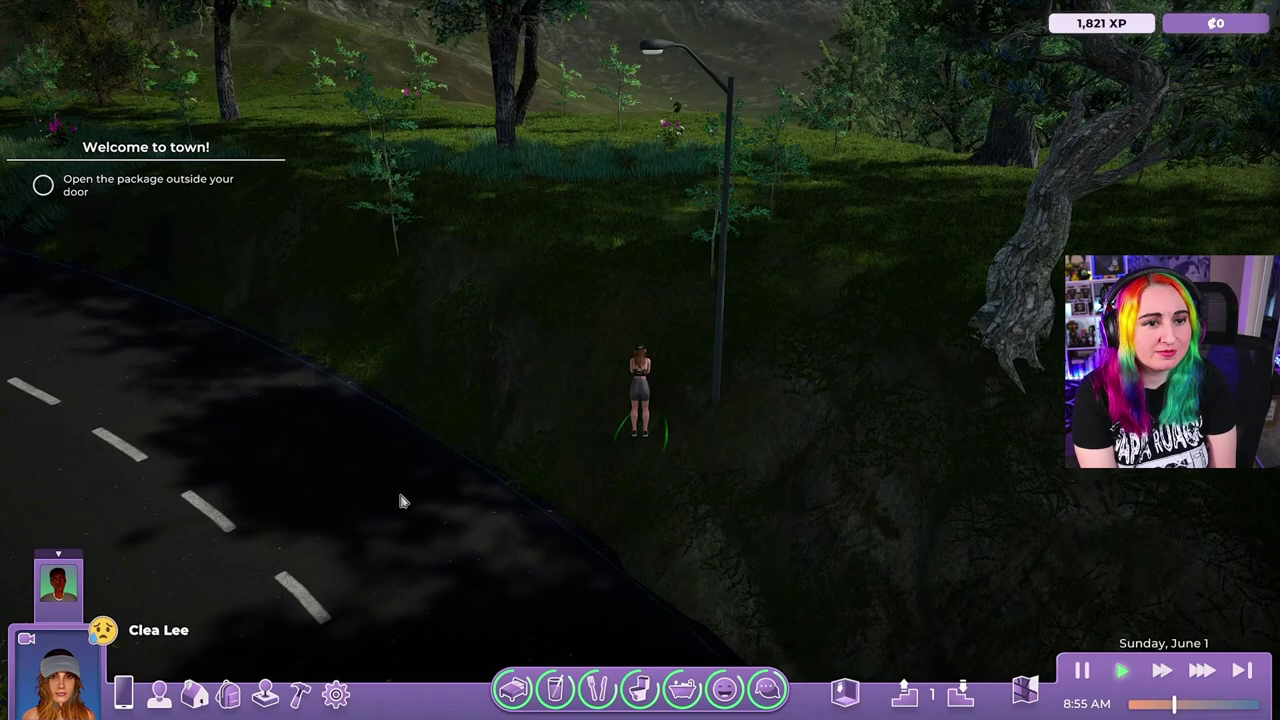
pyautogui.click(58, 583)
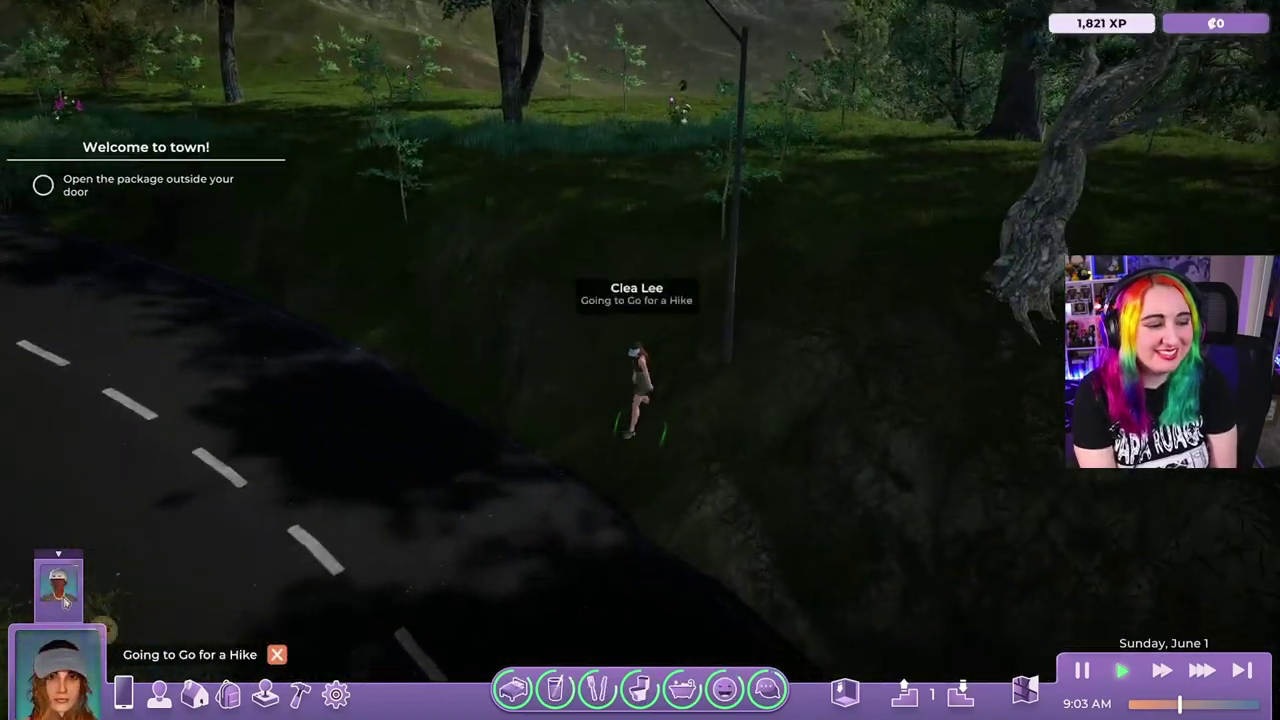
pyautogui.click(62, 590)
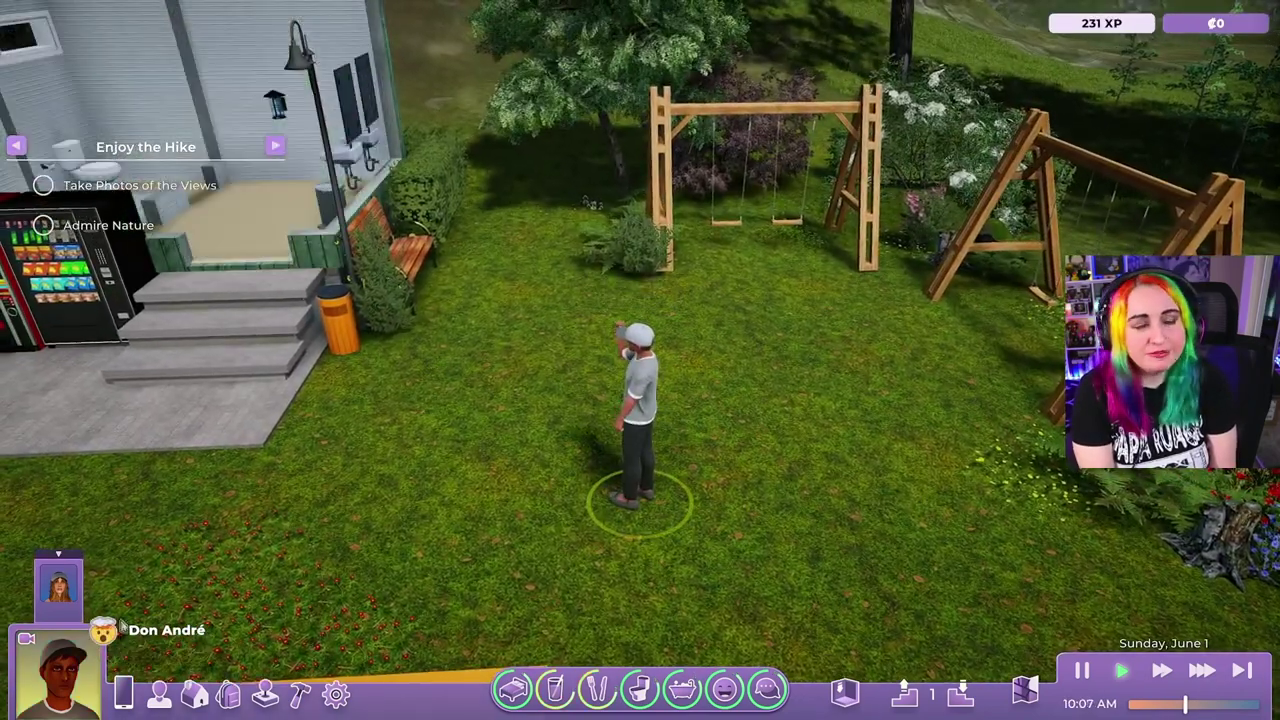
# Step: Have the housemate observe nature at the bush beside the park bench for the Admire Nature task
pyautogui.moveTo(648, 205)
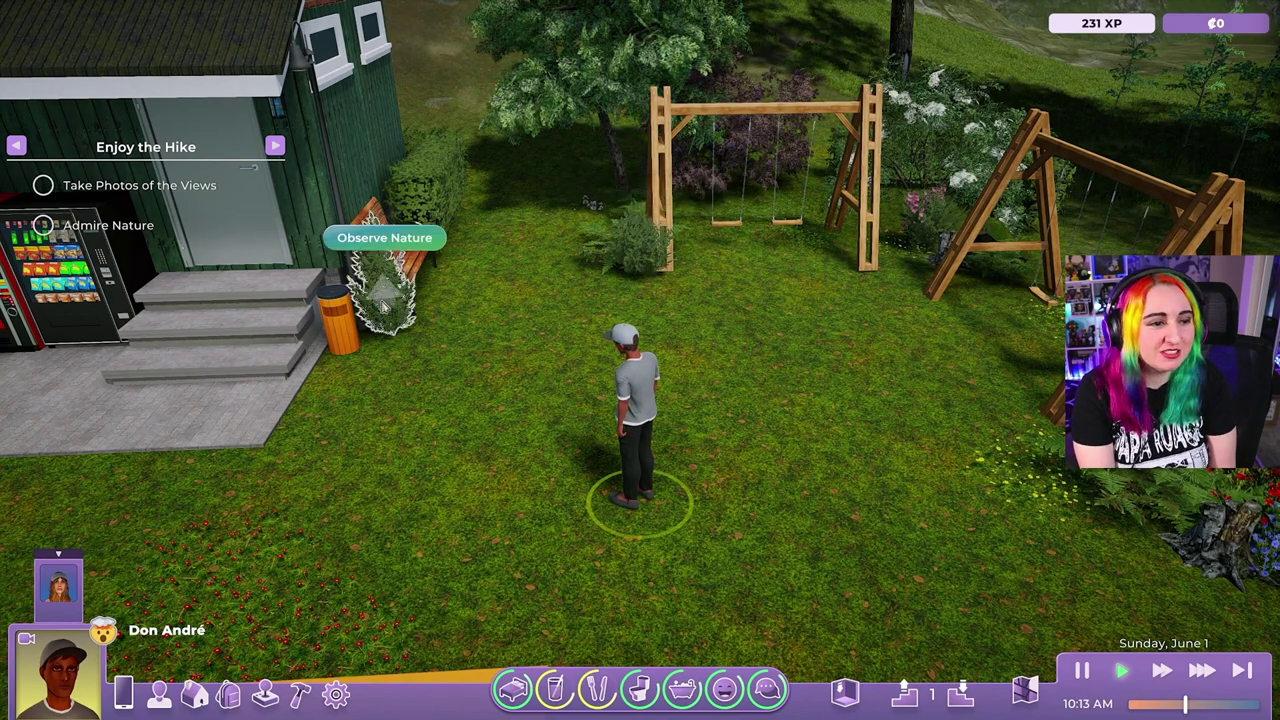
pyautogui.click(384, 243)
pyautogui.scroll(2, 800, 373)
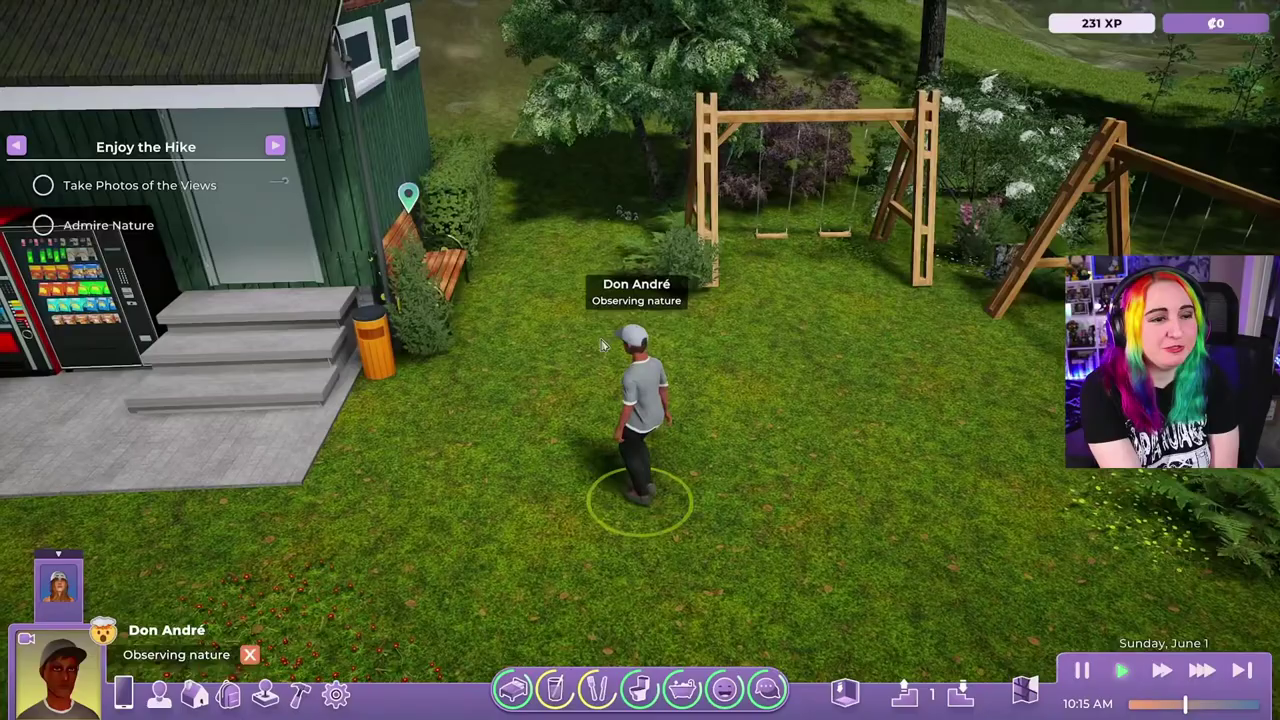
pyautogui.scroll(2, 800, 373)
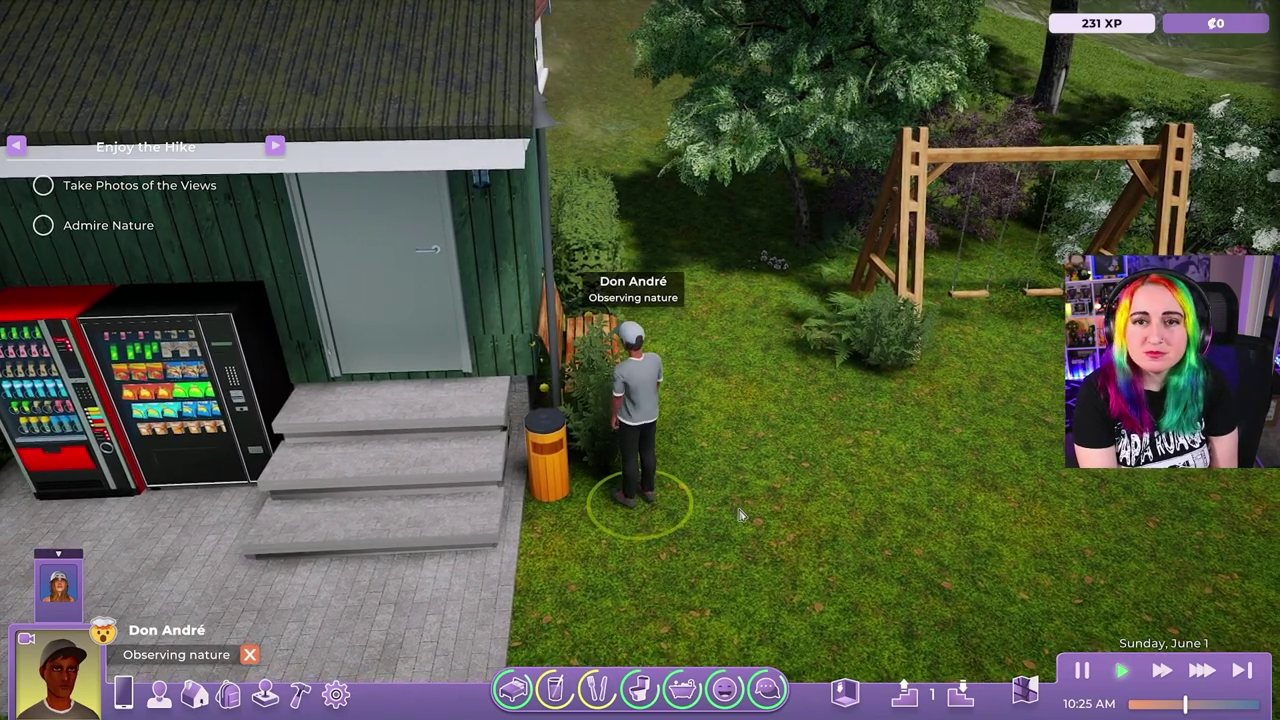
# Step: Photograph the swing set and flower bed with the mountains behind for the Take Photos of the Views task, and exit the camera
pyautogui.press('d')
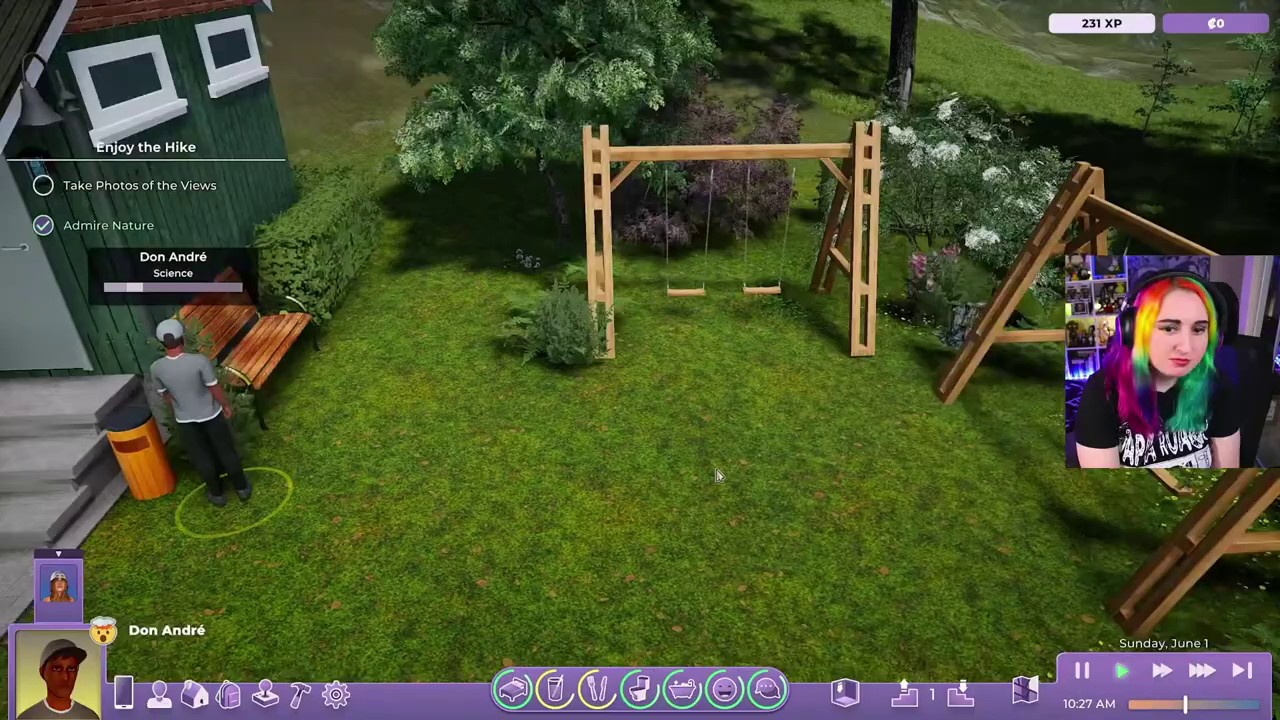
pyautogui.scroll(3, 785, 415)
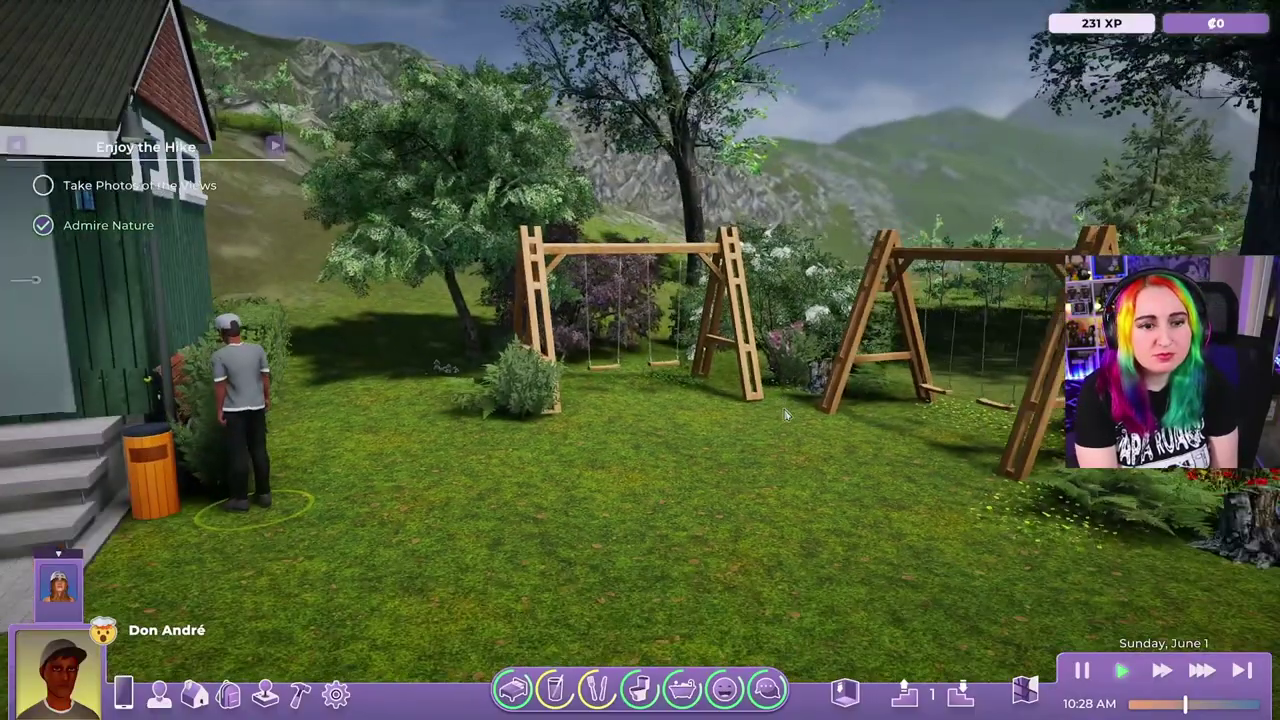
pyautogui.press('d')
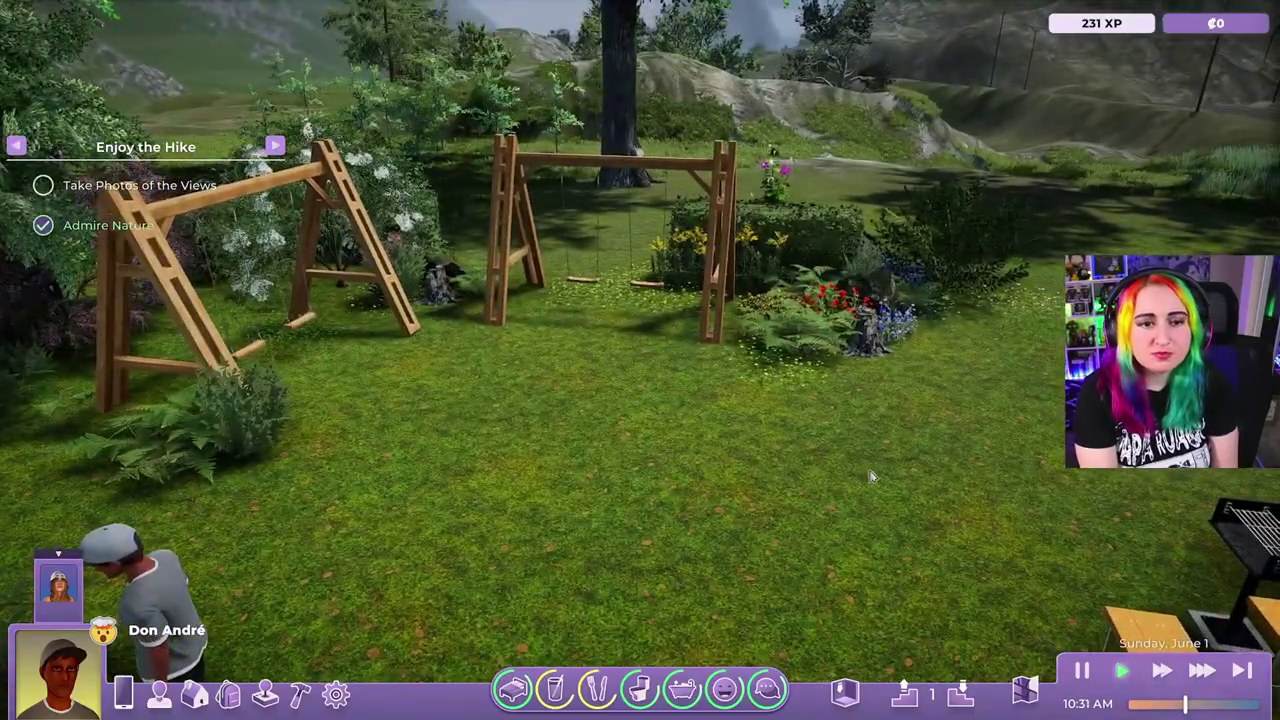
pyautogui.press('Tab')
pyautogui.press('w')
pyautogui.press('s')
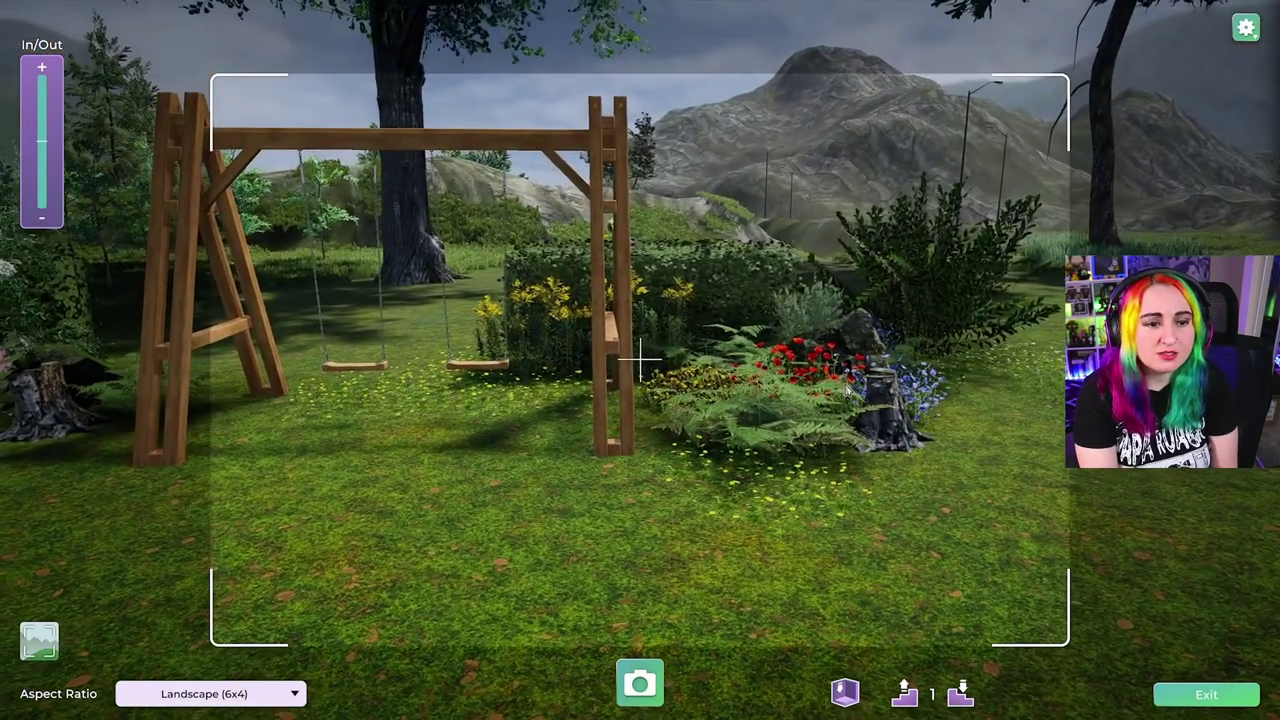
pyautogui.moveTo(845, 391); pyautogui.dragTo(840, 389)
pyautogui.click(634, 700)
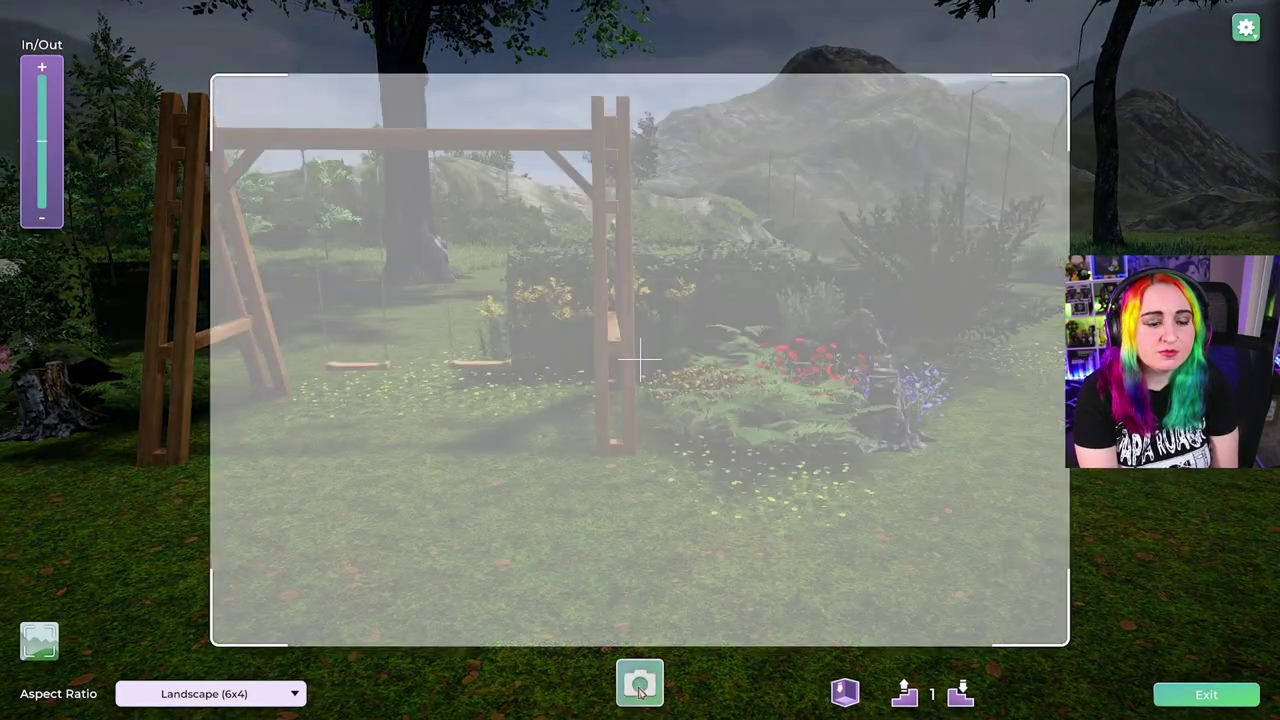
pyautogui.click(1206, 694)
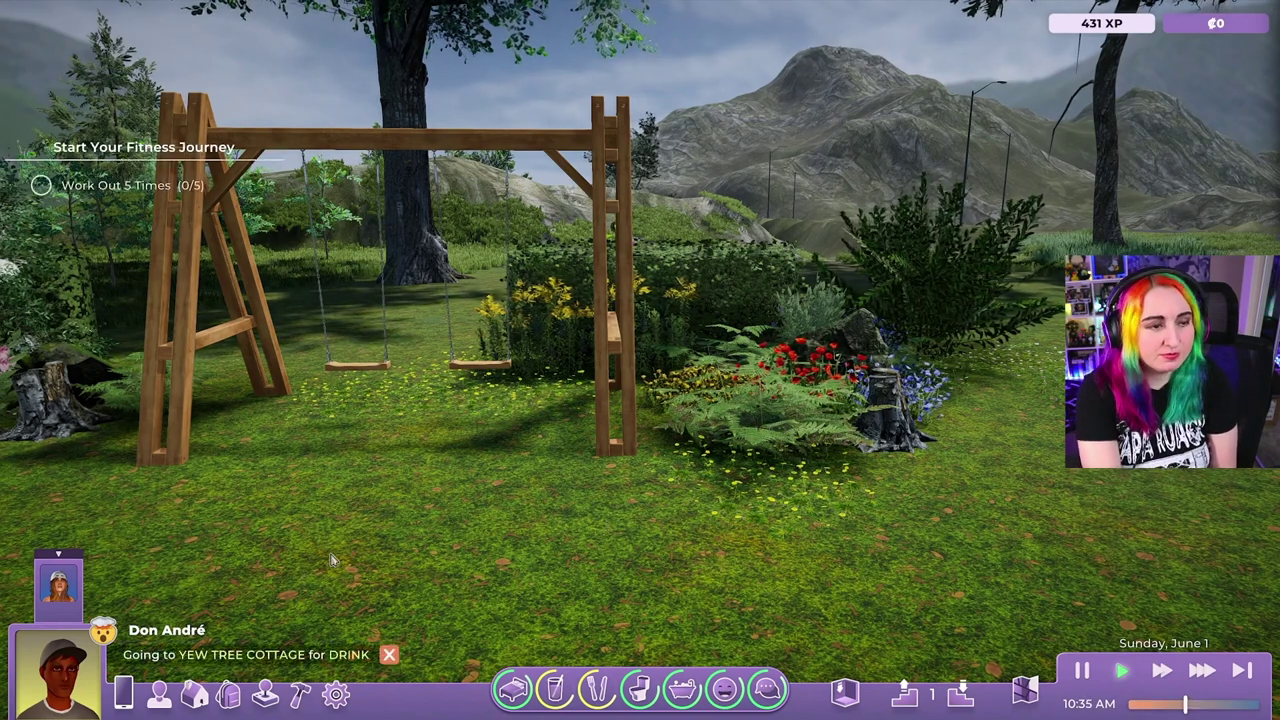
pyautogui.press('a')
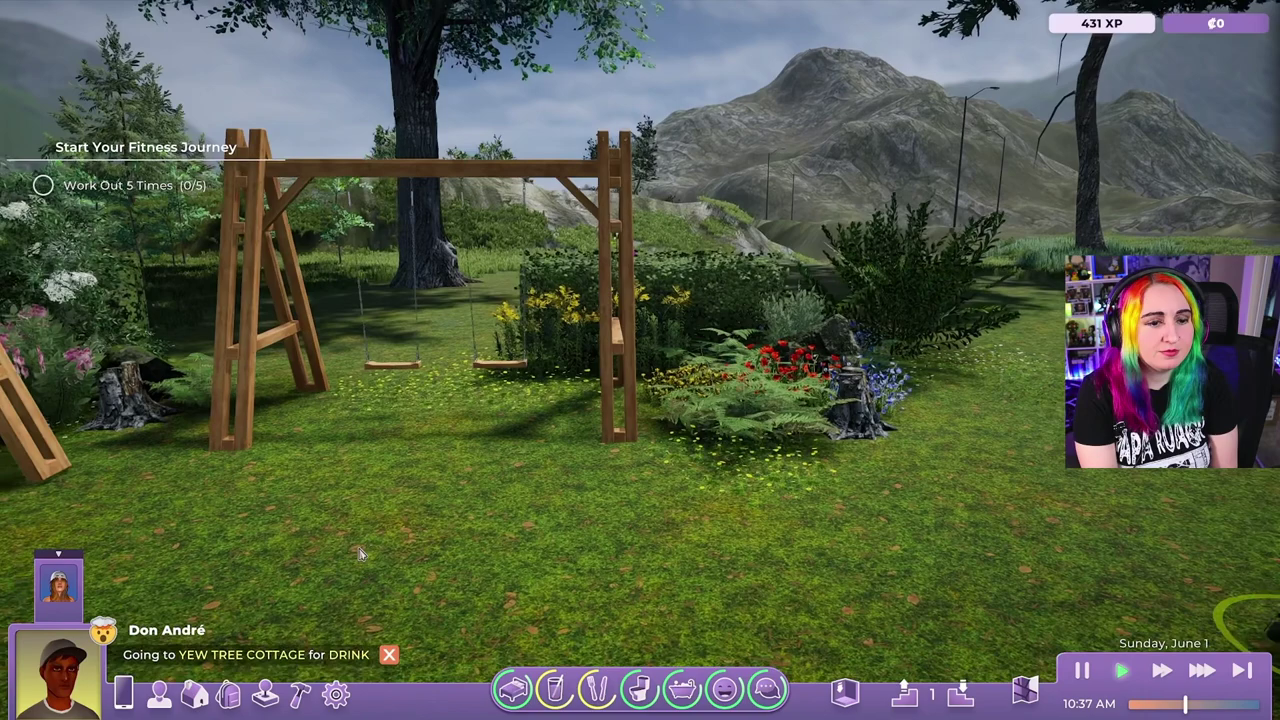
pyautogui.press('a')
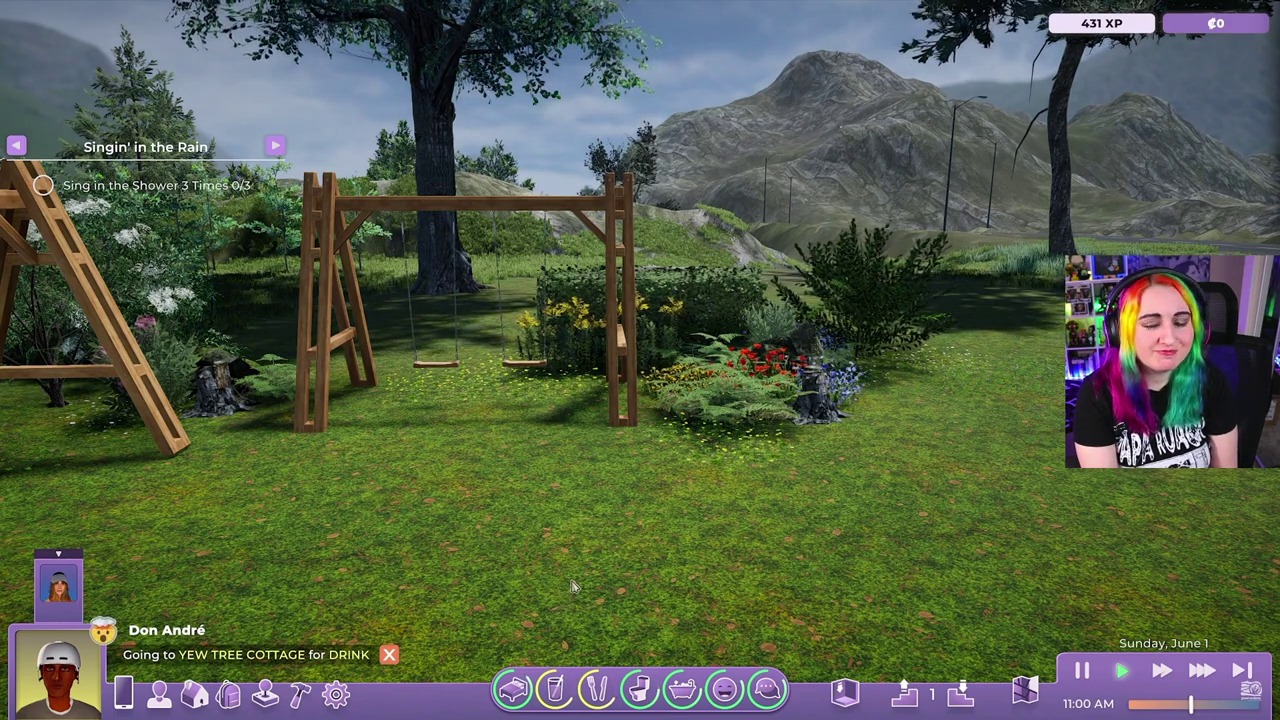
pyautogui.scroll(3, 572, 587)
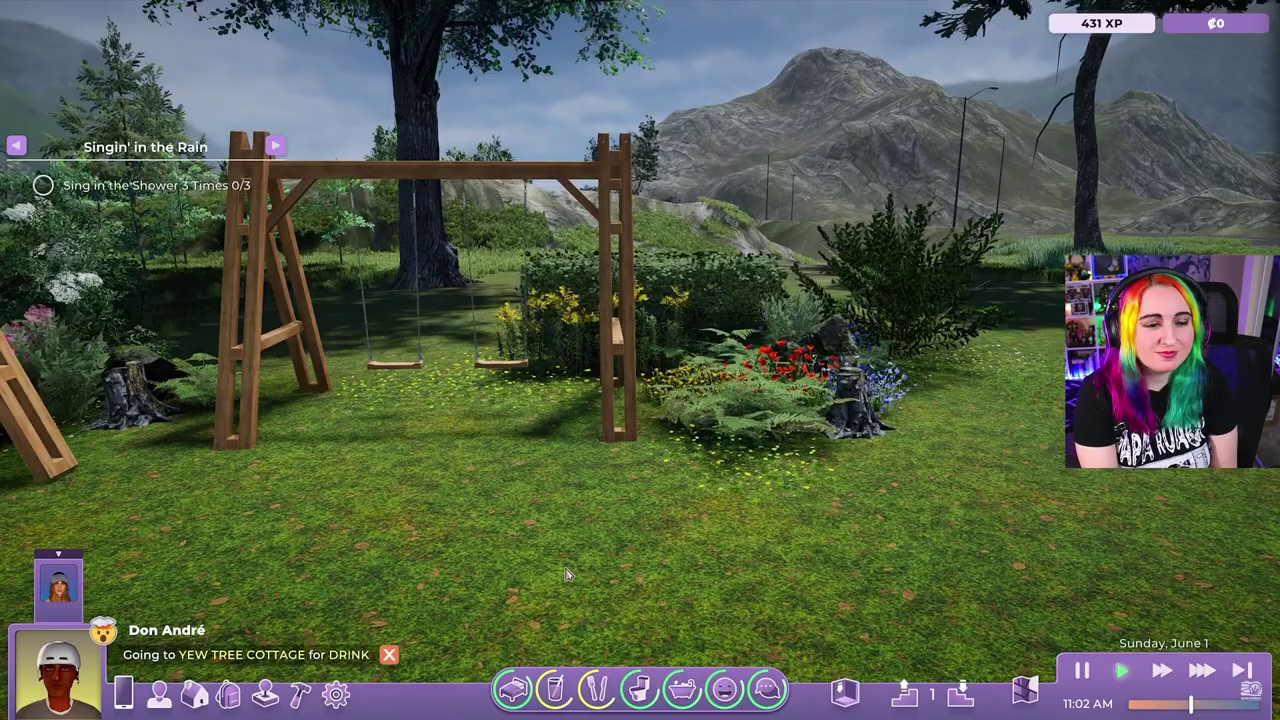